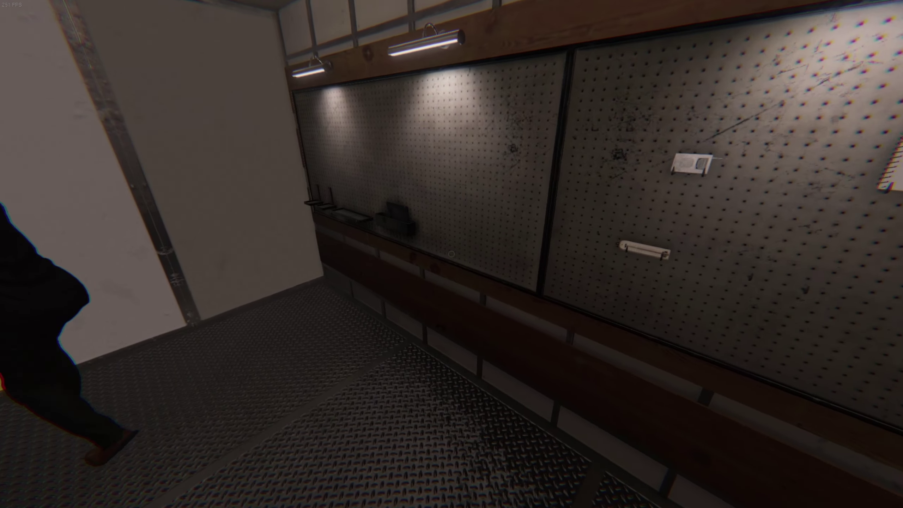
- Walk past the flashlight pegboard to the board holding the radio and thermometer
key("w")
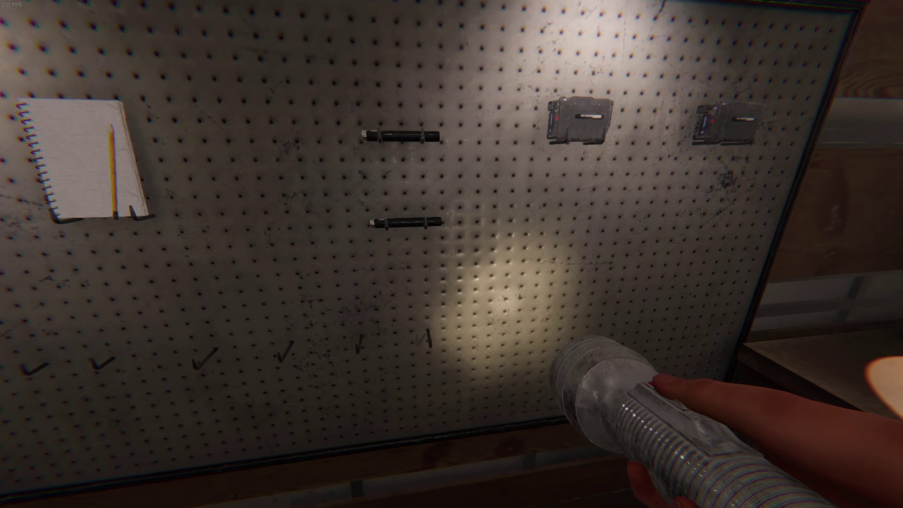
key("s")
key("w")
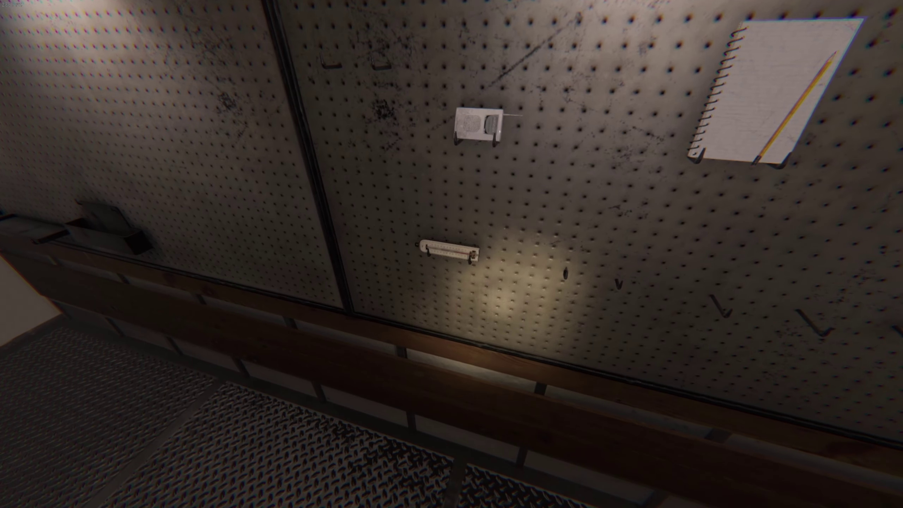
key("w")
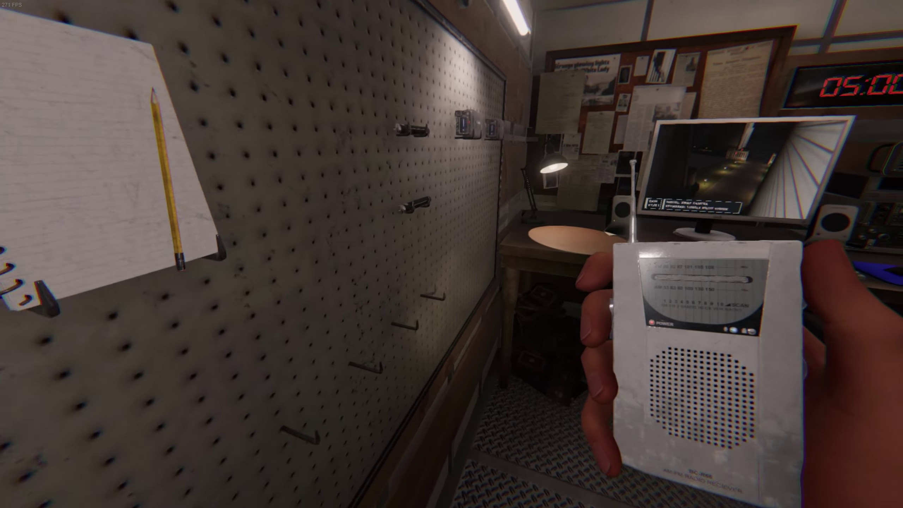
key("q")
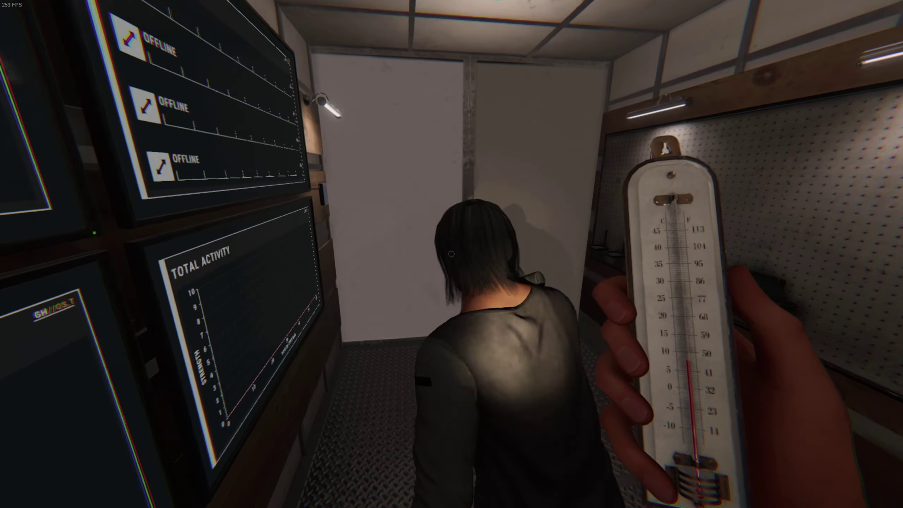
- Equip the thermometer, study the case corkboard and desk monitors, then open the journal contents
key("w")
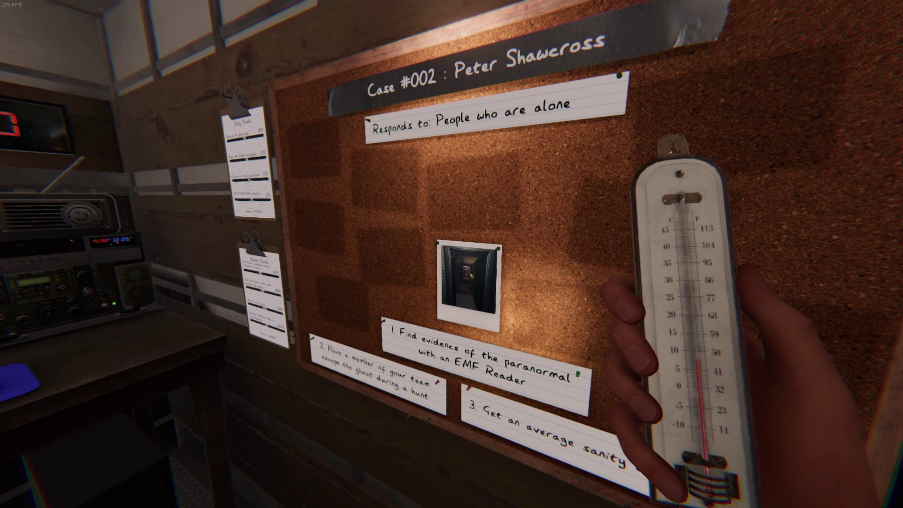
key("w")
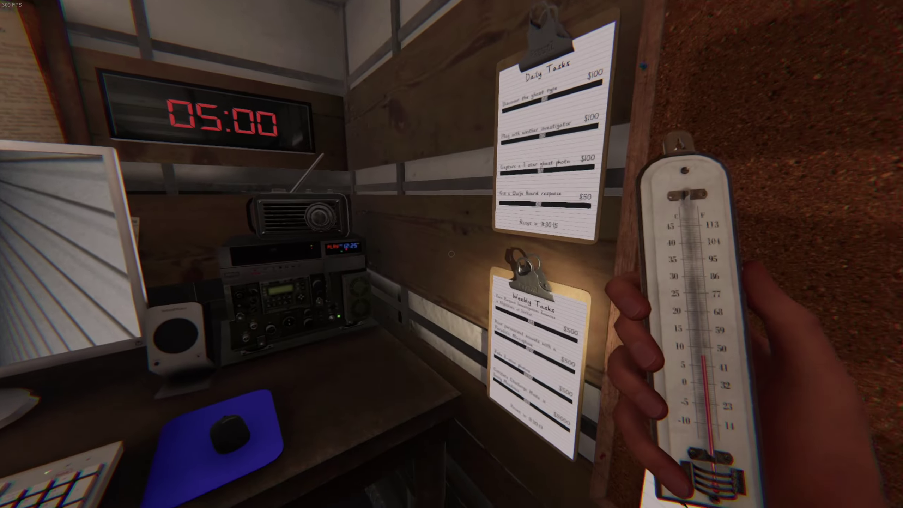
key("s")
key("w")
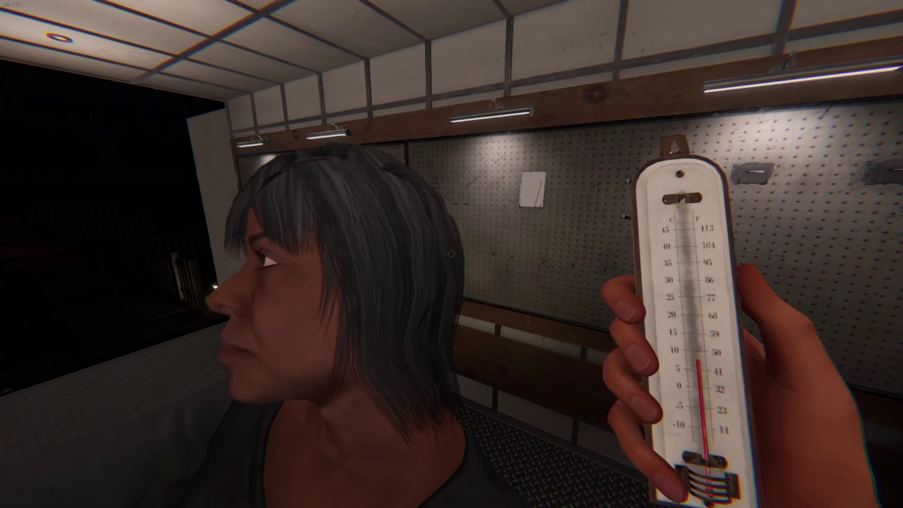
key("j")
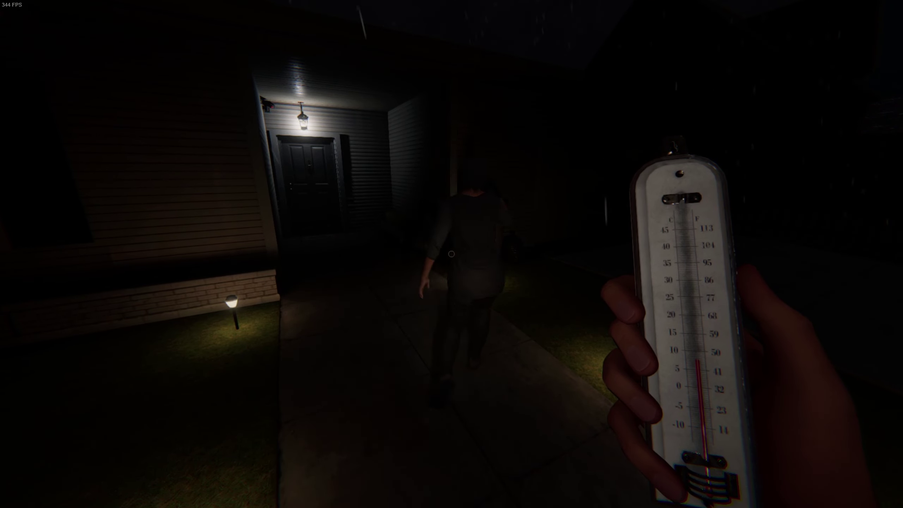
- Enter through the front door beside the teammate and explore the dark hallway rooms
key("w")
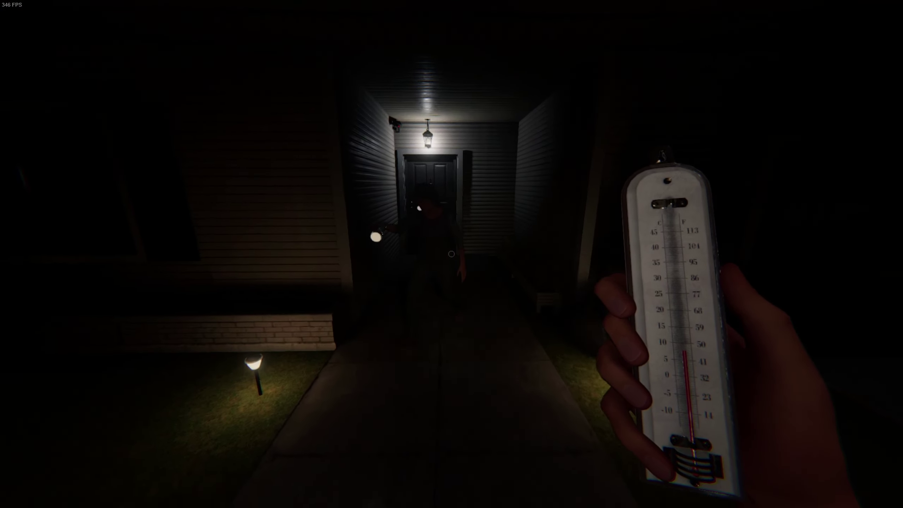
key("w")
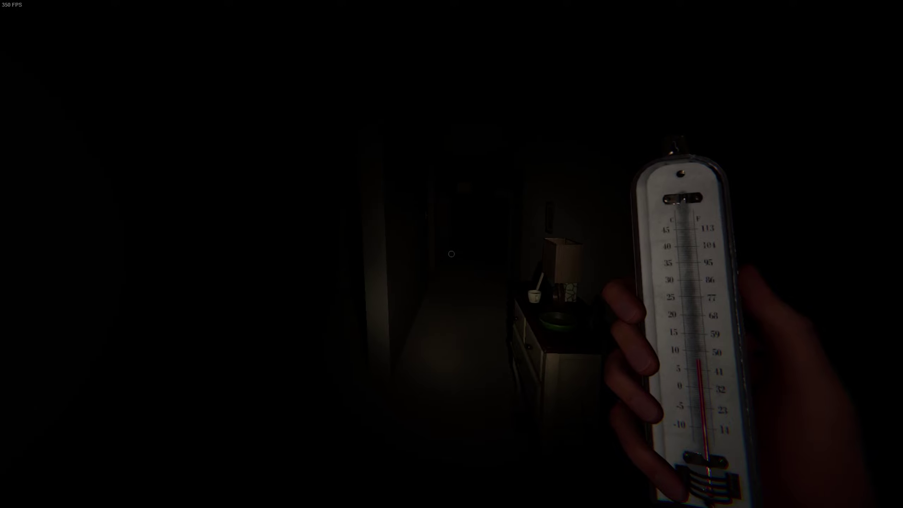
key("w")
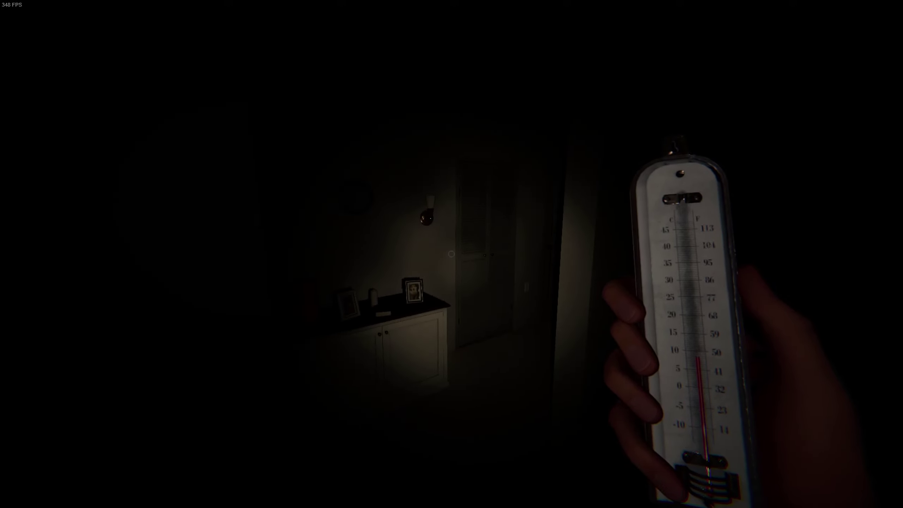
key("w")
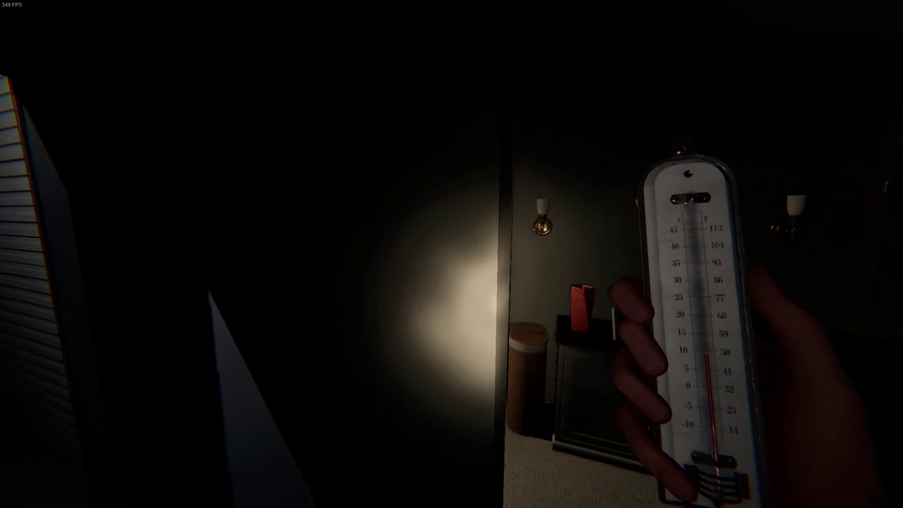
key("w")
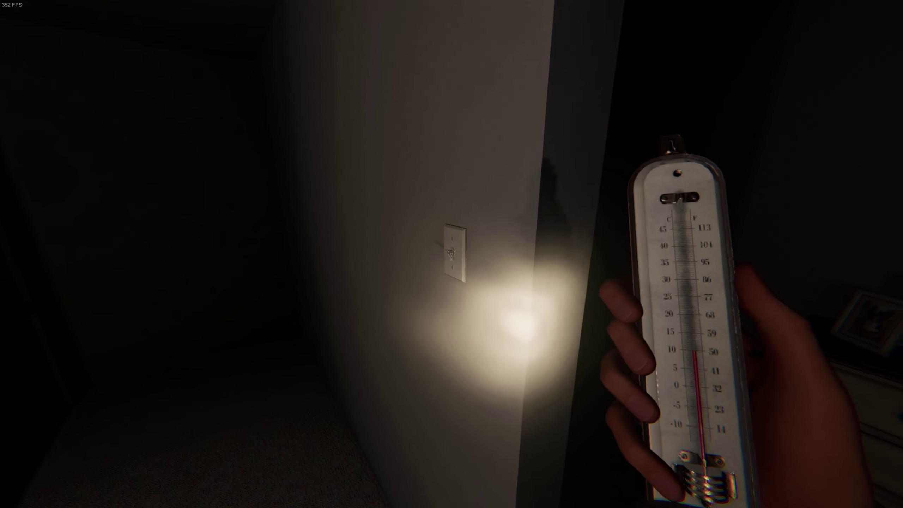
- Circle via the garden path and side passage into the hallway and child's room
key("w")
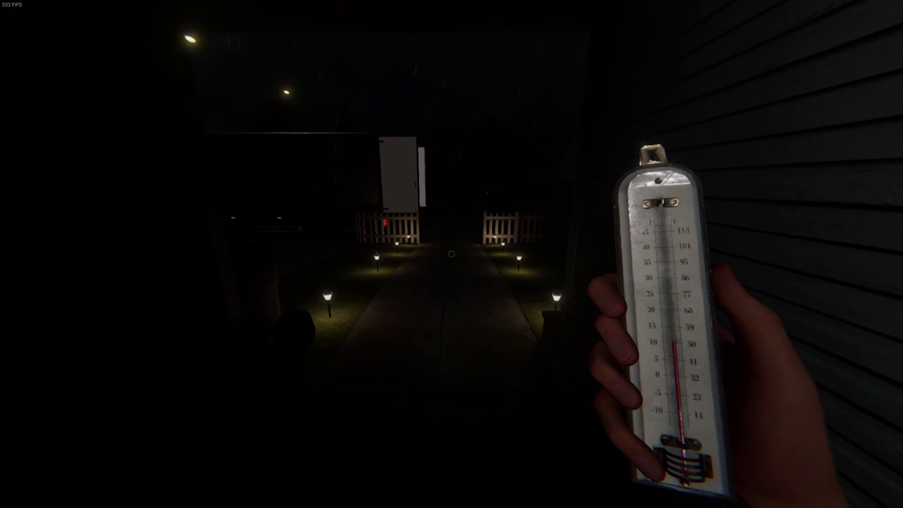
key("w")
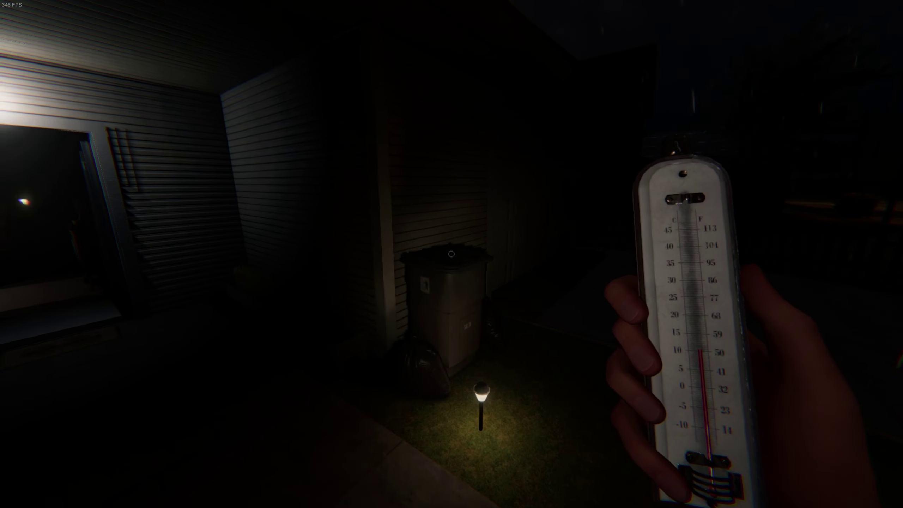
key("w")
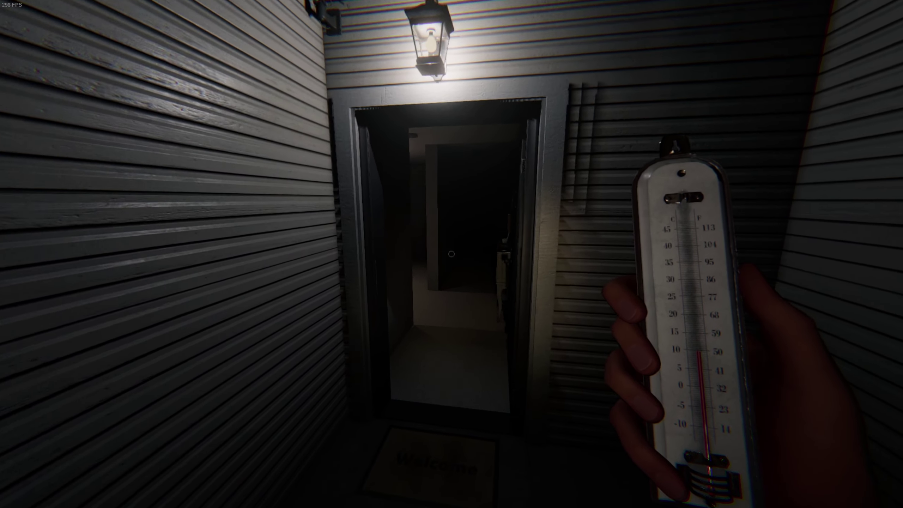
key("w")
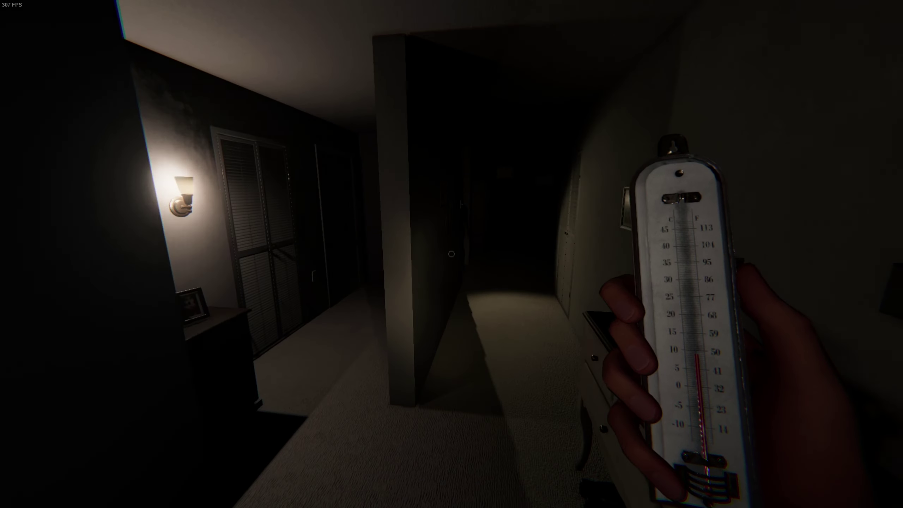
key("w")
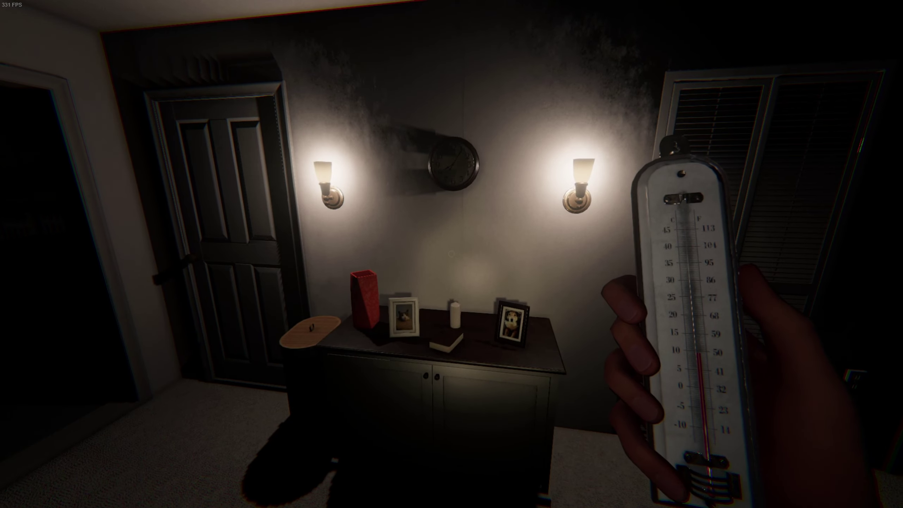
key("w")
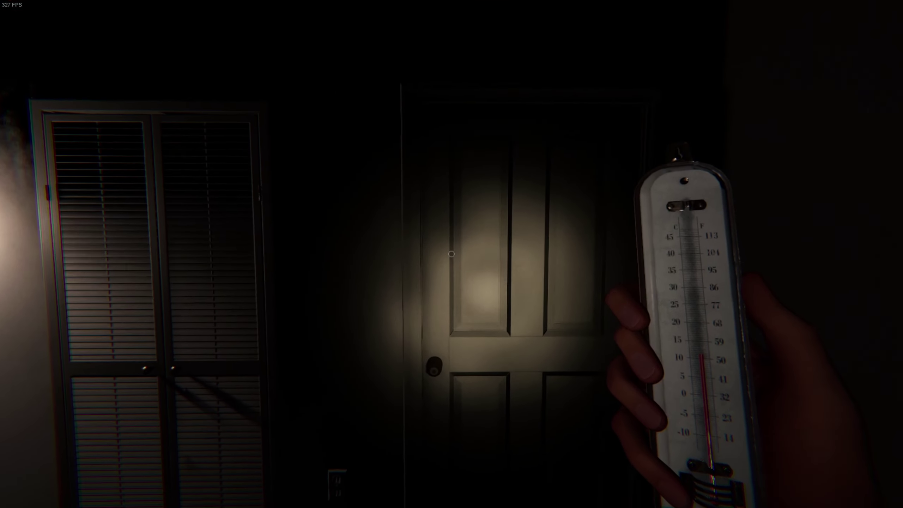
key("w")
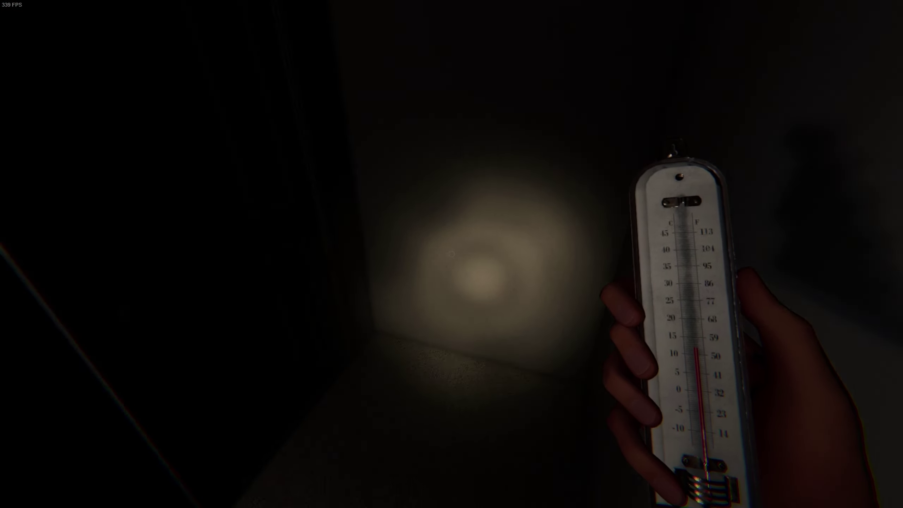
key("s")
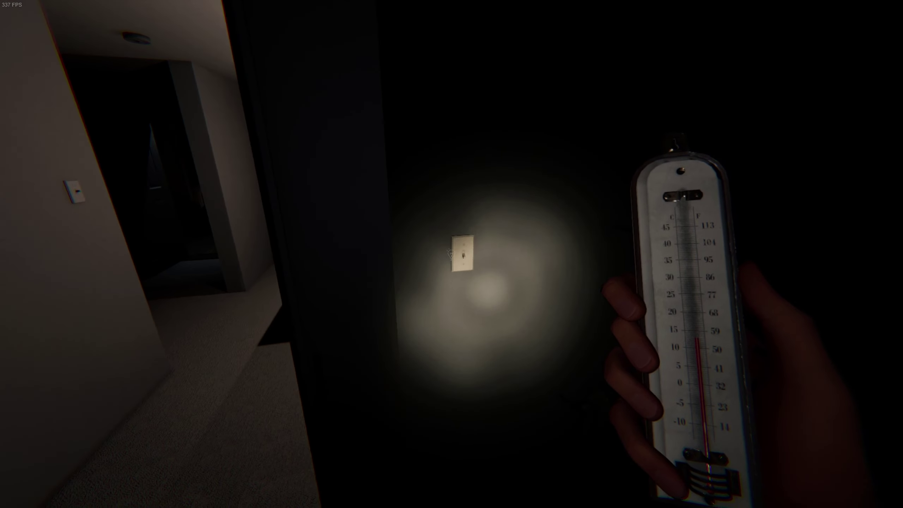
- Switch on the nursery lights and walk toward the crib
left_click(452, 253)
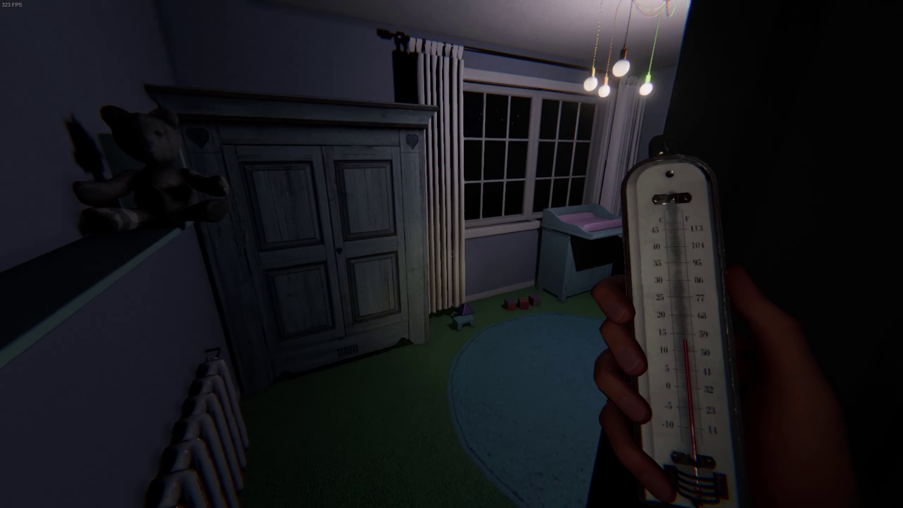
key("w")
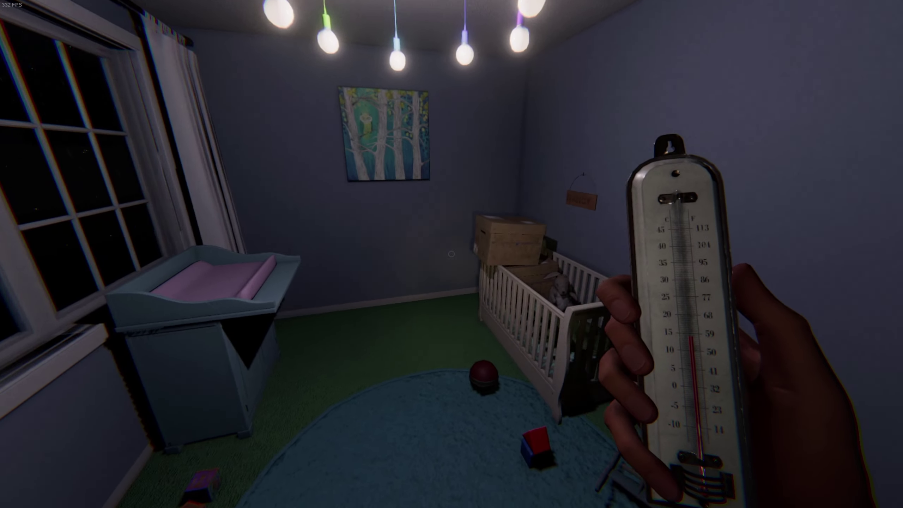
key("w")
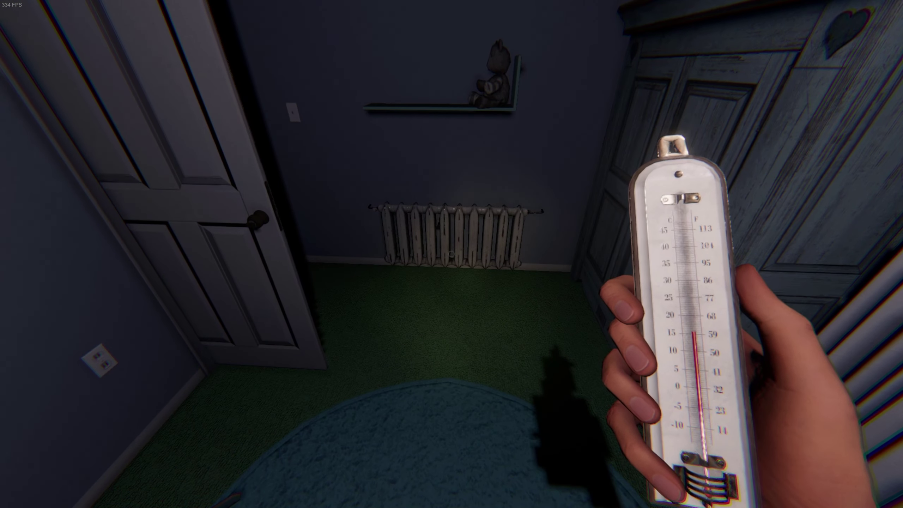
- Review the Controls bindings in Options, resume, then open the wardrobe and visit the closet
key("Escape")
left_click(332, 264)
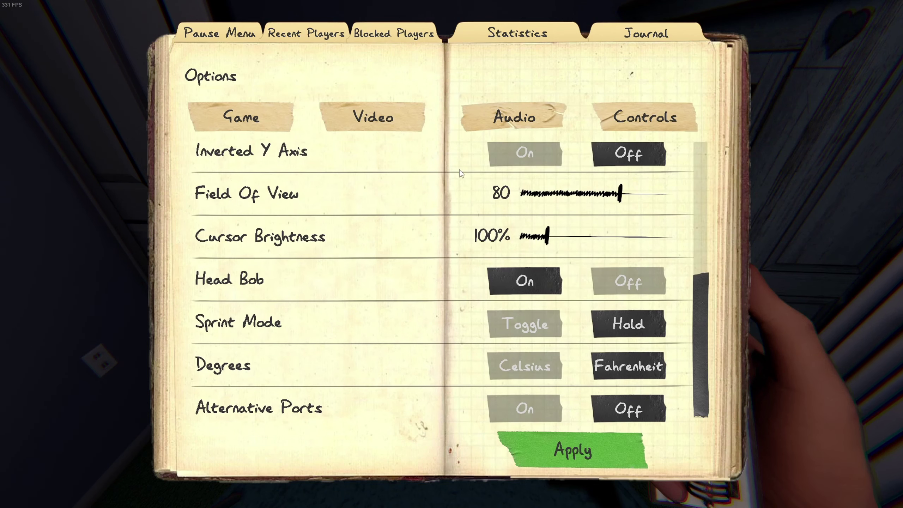
left_click(624, 115)
scroll(464, 346, "down", 3)
scroll(465, 346, "down", 3)
scroll(465, 346, "down", 3)
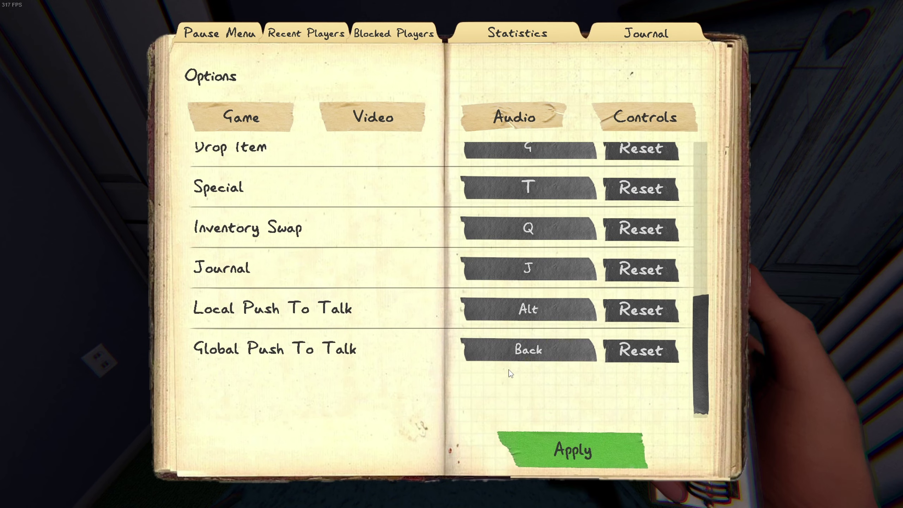
left_click(564, 451)
key("Escape")
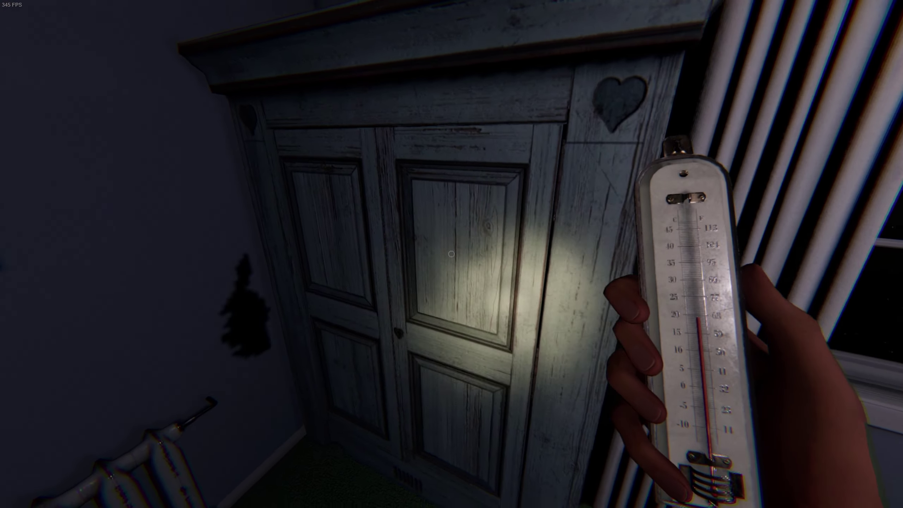
left_click_drag(451, 255, 452, 254)
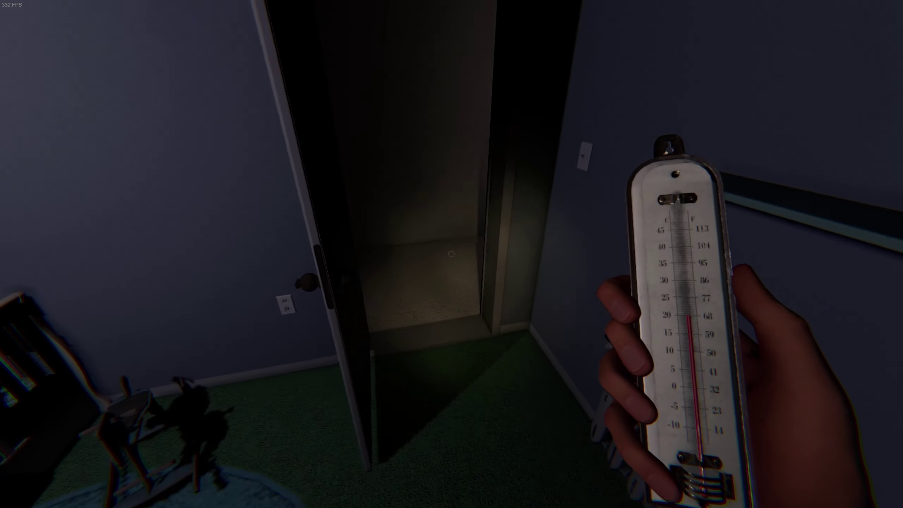
key("w")
- Leave the nursery, pass the teammate in the lit hallway, and exit onto the porch
key("w")
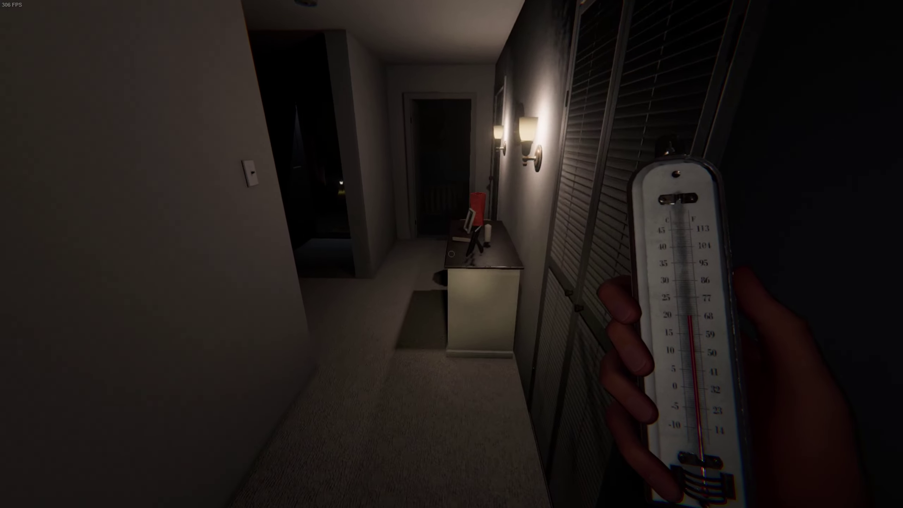
key("w")
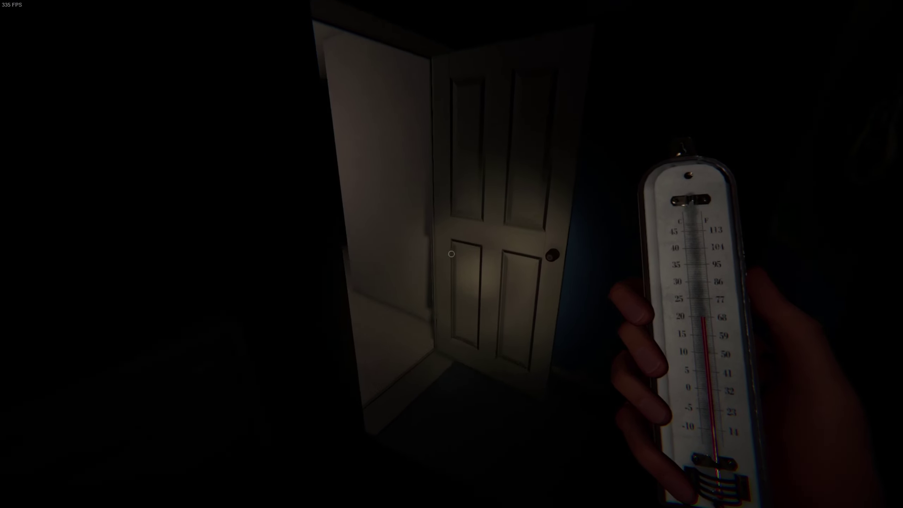
key("w")
key("w")
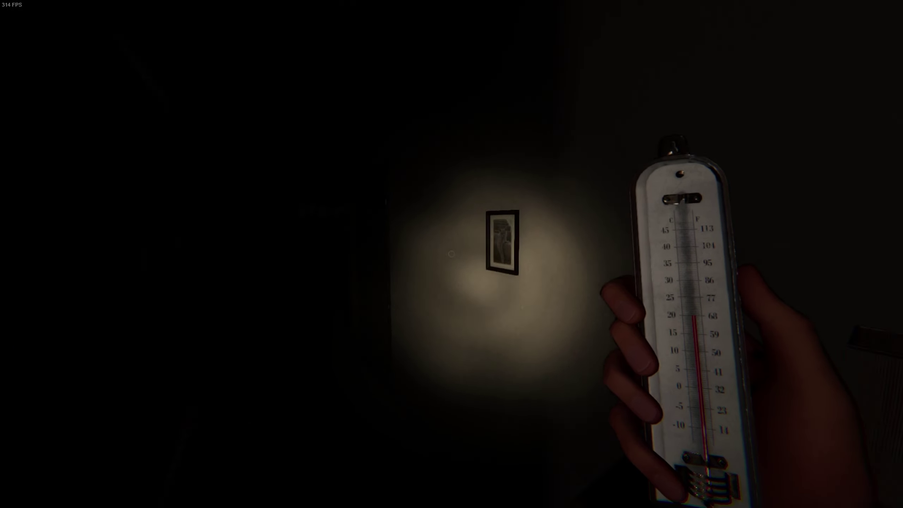
key("w")
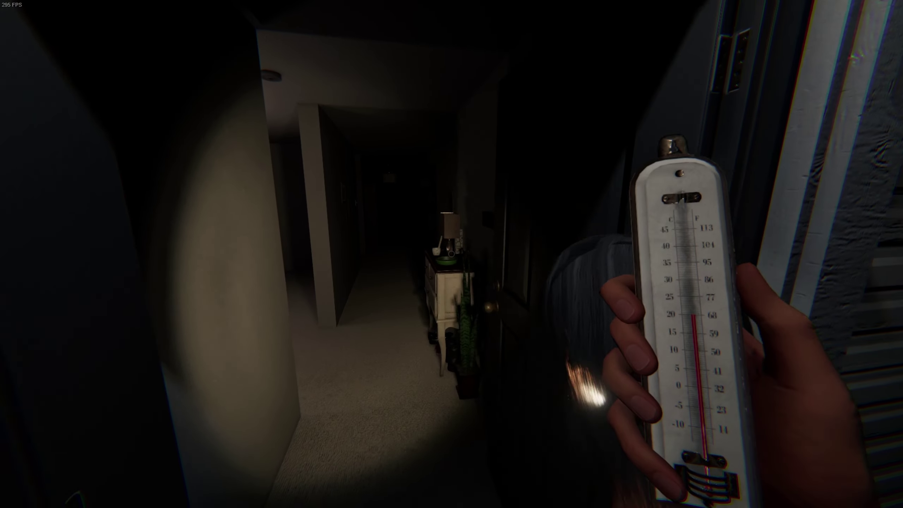
key("w")
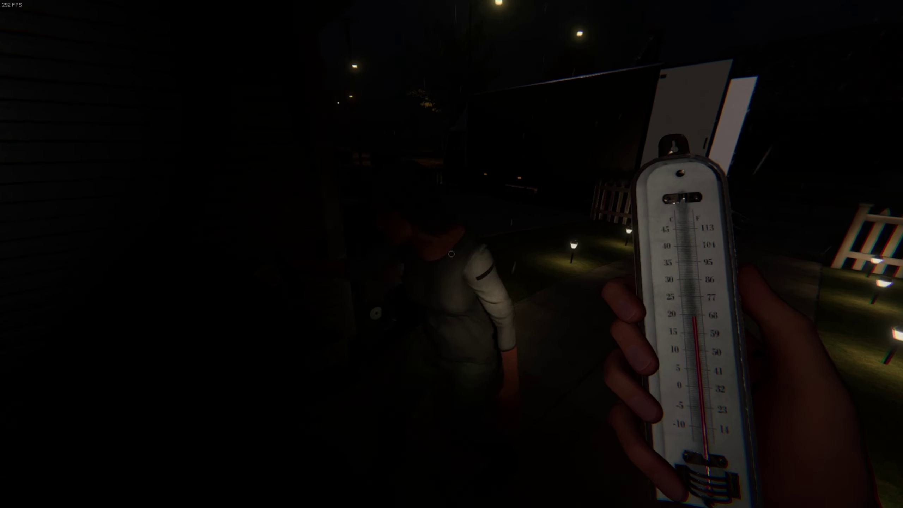
key("w")
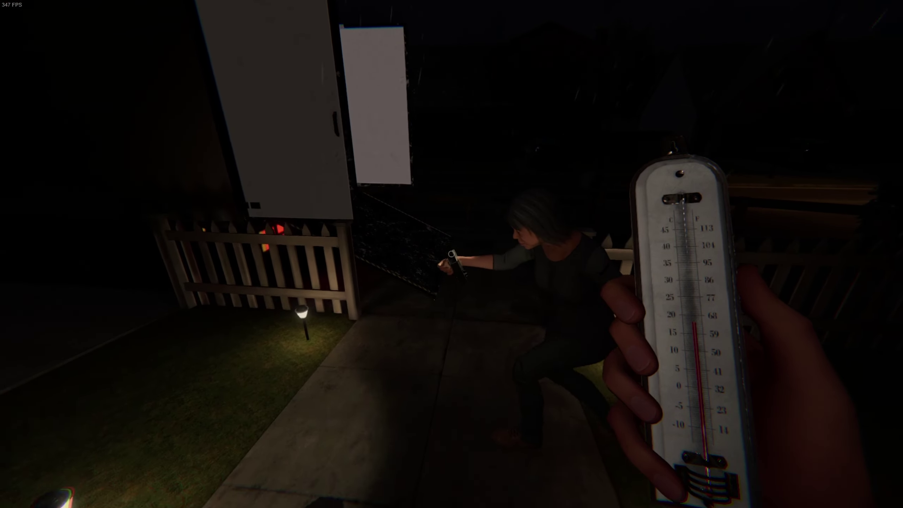
- Walk up into the truck, view the Team Sanity monitor, and return to the rear doors
key("w")
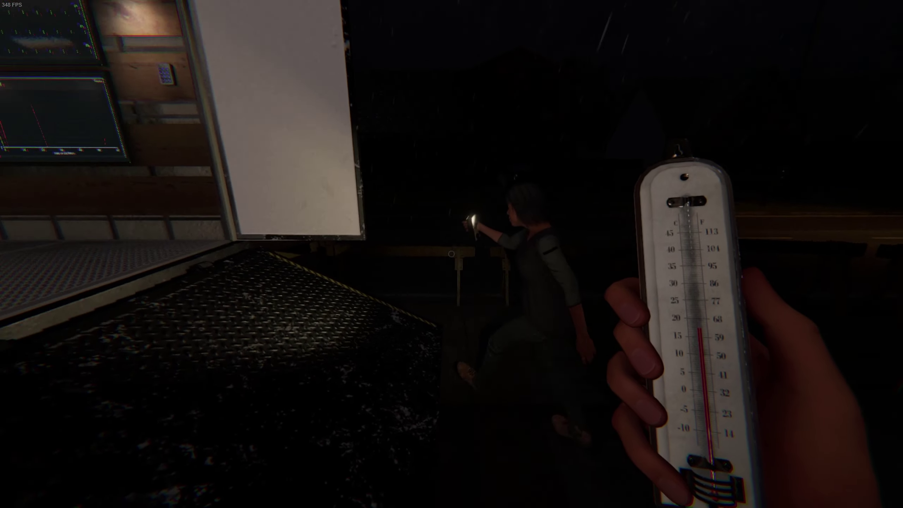
key("w")
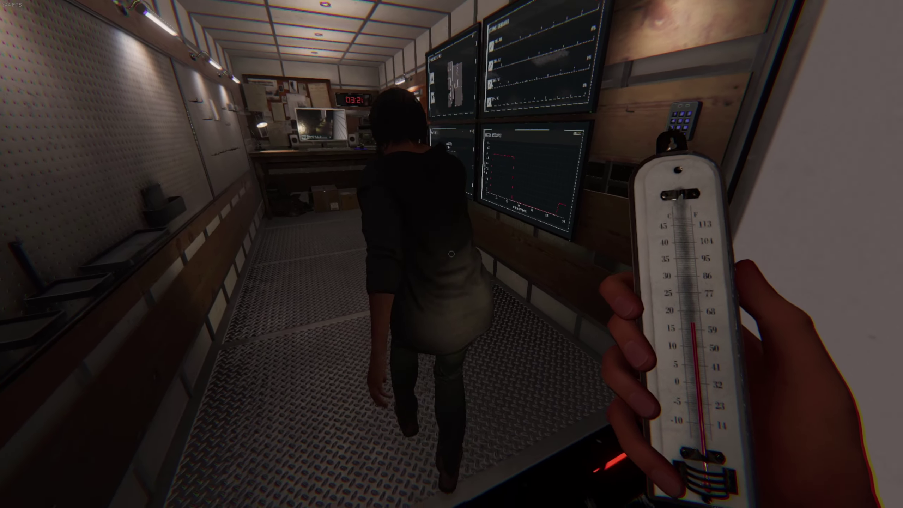
key("w")
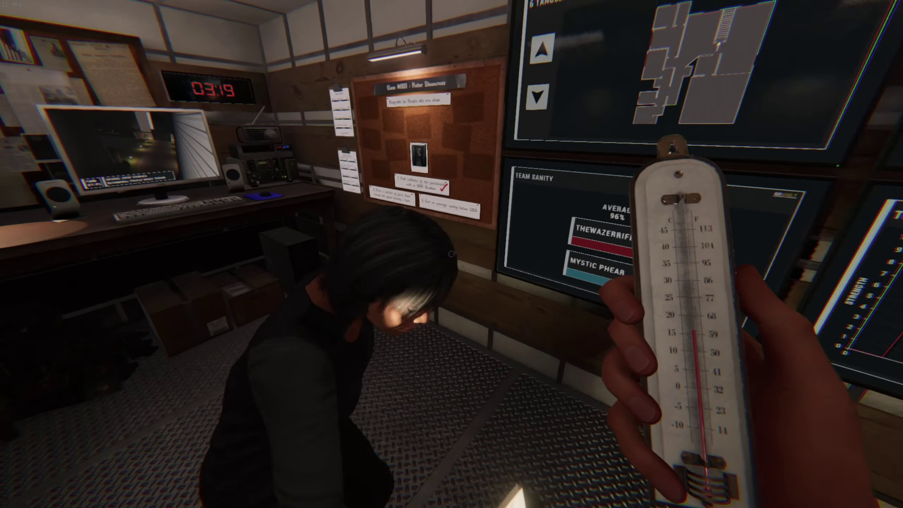
key("w")
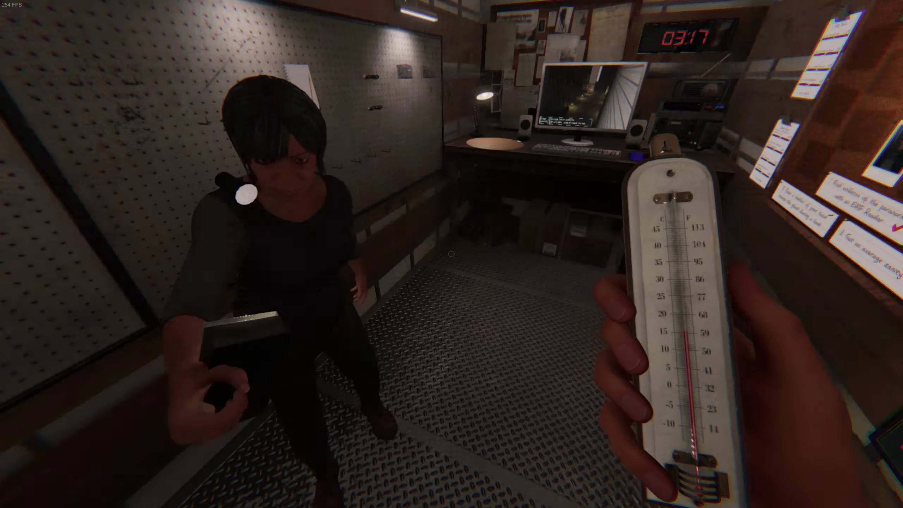
key("w")
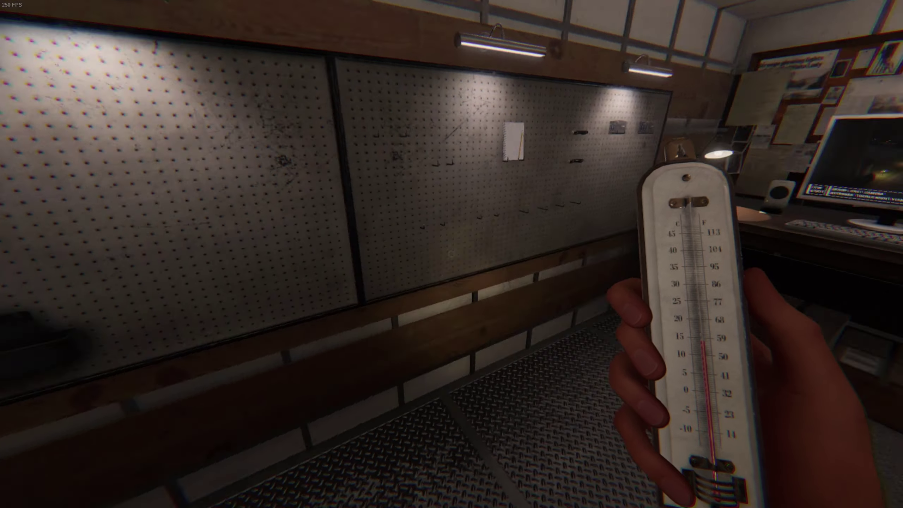
key("w")
key("w")
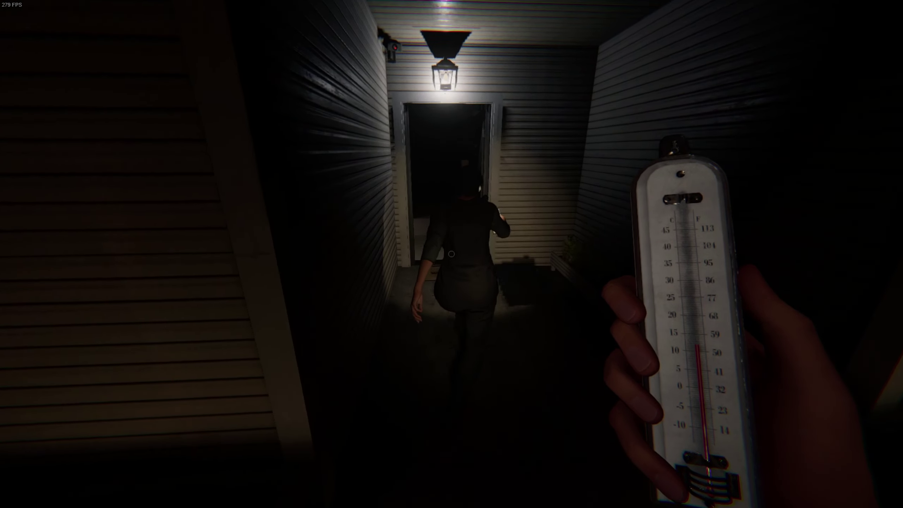
- Follow the teammate inside, light the hallway, and pass through the living room toward the basement
key("w")
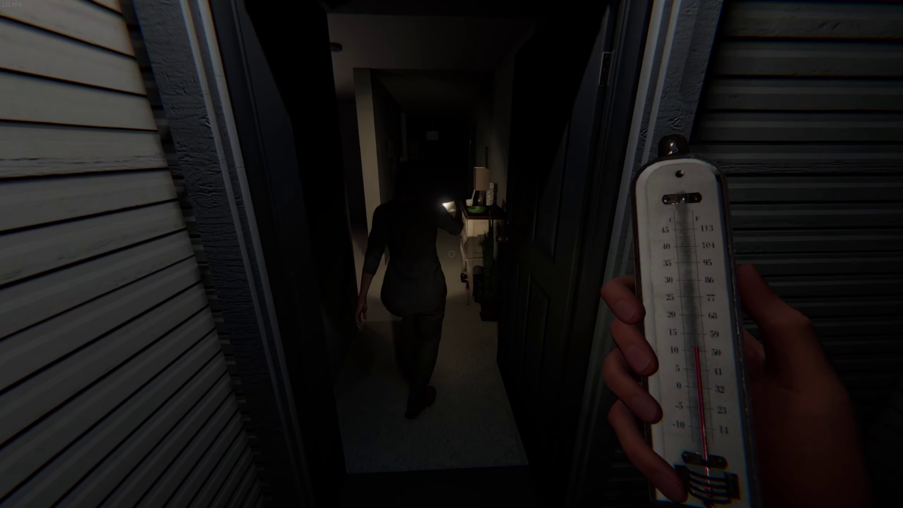
key("w")
key("w")
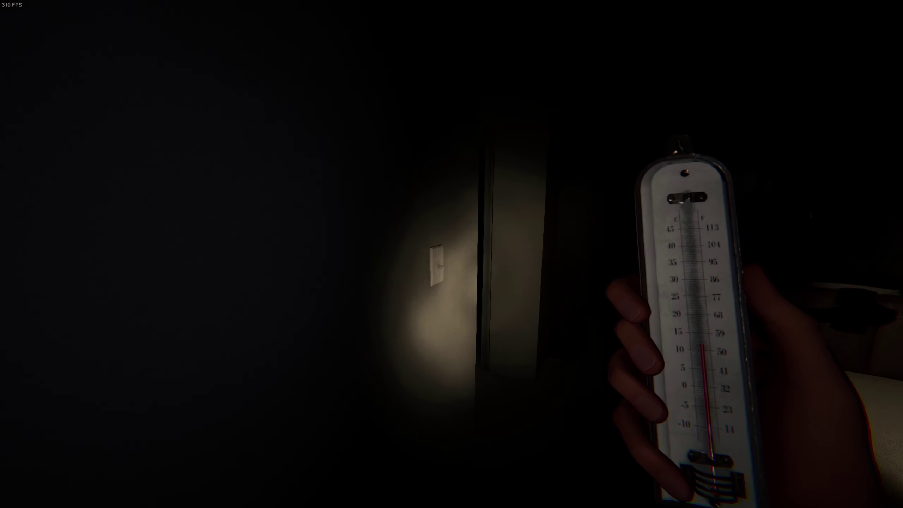
left_click(451, 254)
key("w")
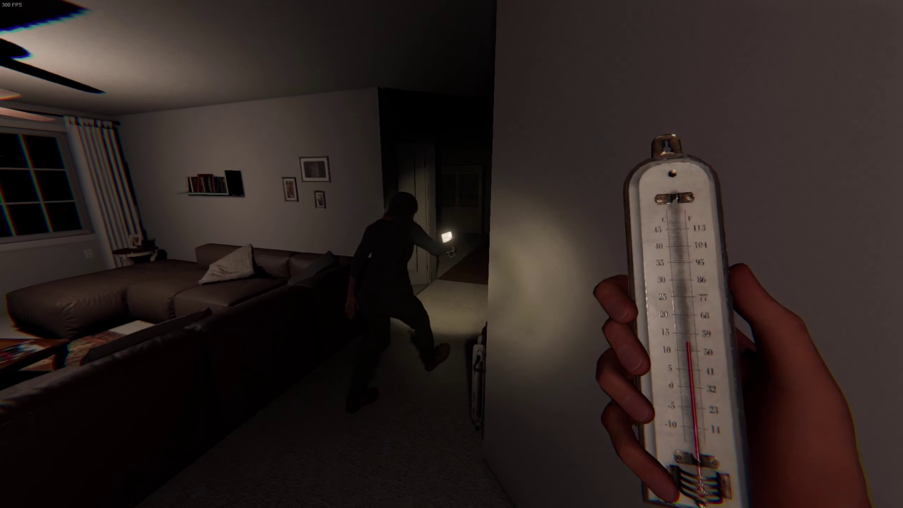
key("w")
key("w")
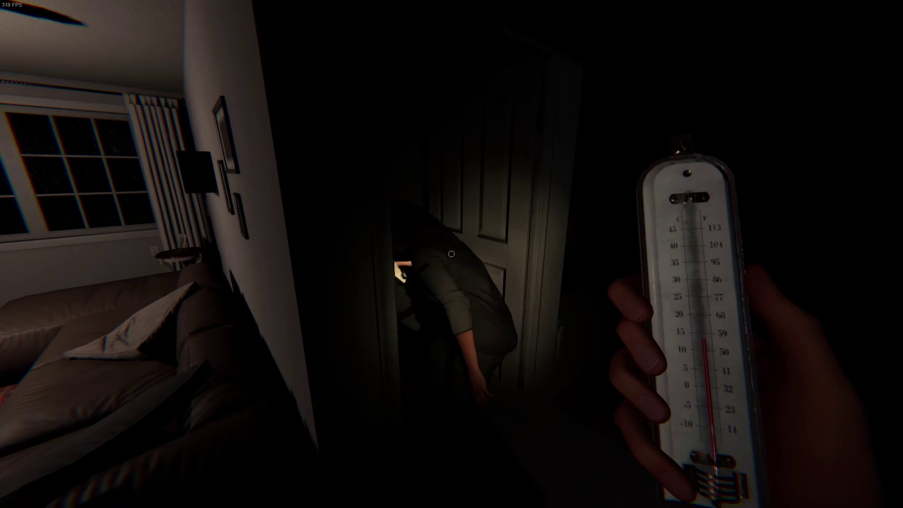
key("s")
key("w")
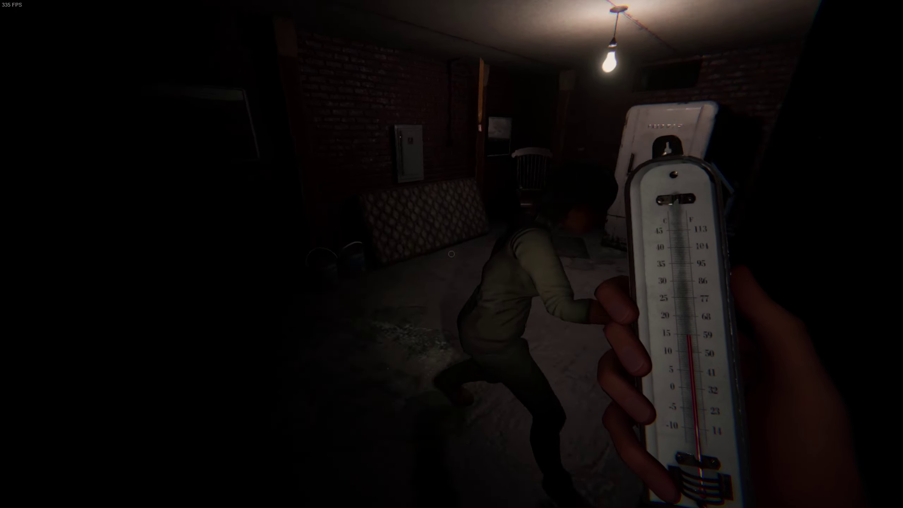
- Sweep the basement storage room's shelf, cooler and dark corner, ending facing the fridge room door
key("w")
key("w")
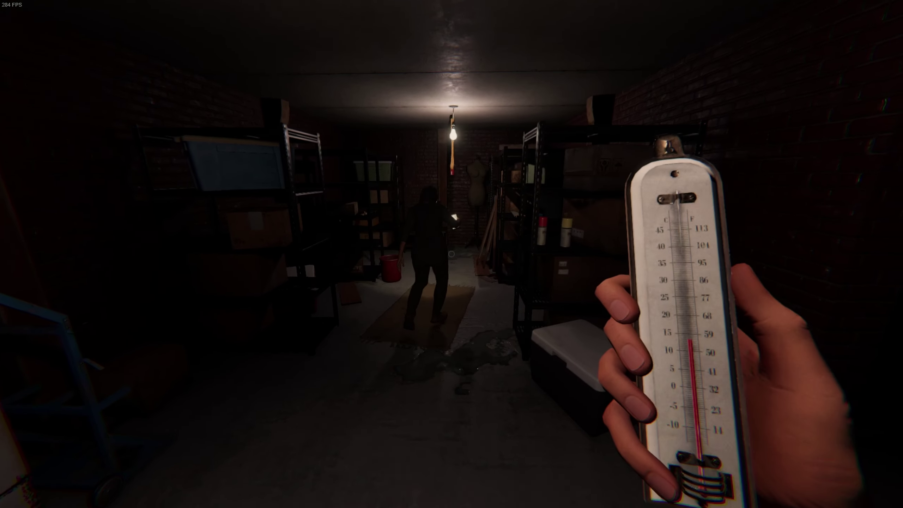
key("w")
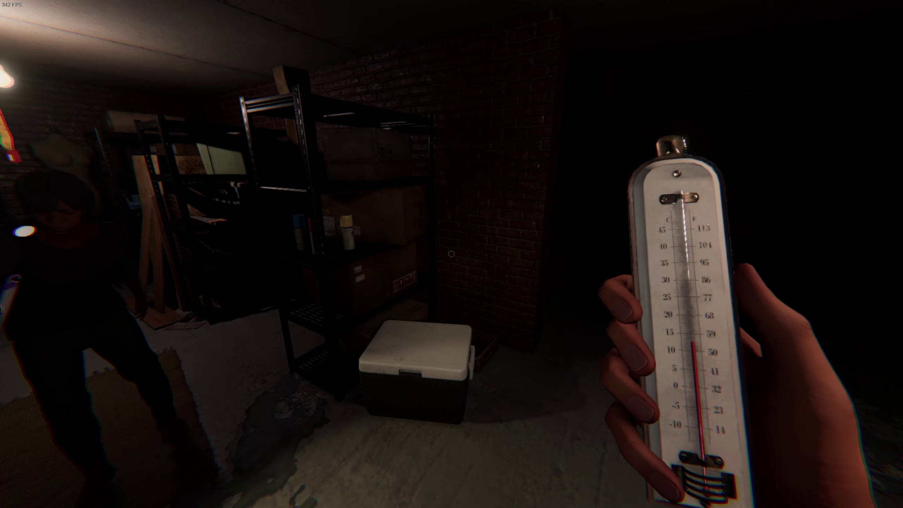
key("s")
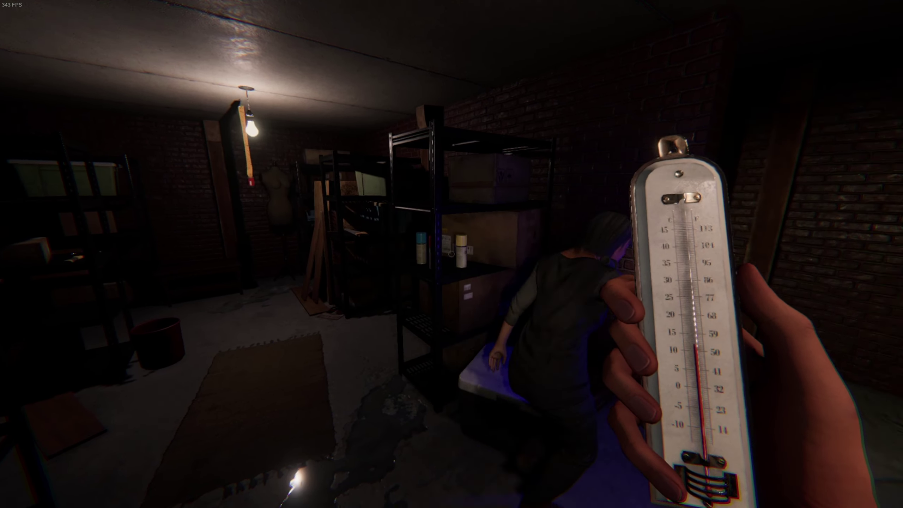
key("w")
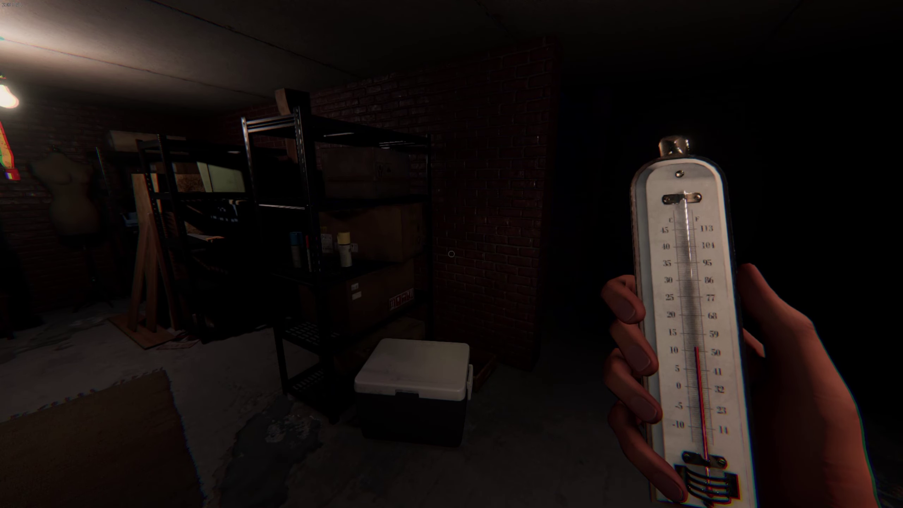
key("s")
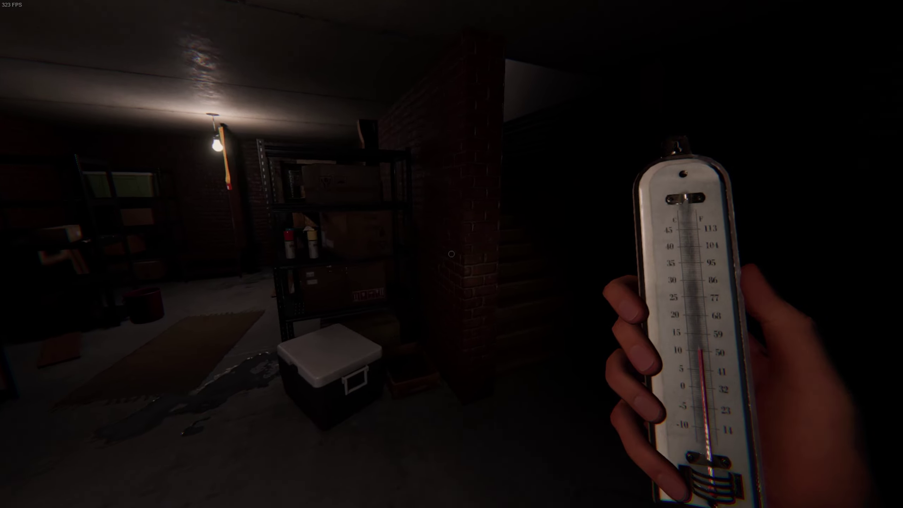
key("w")
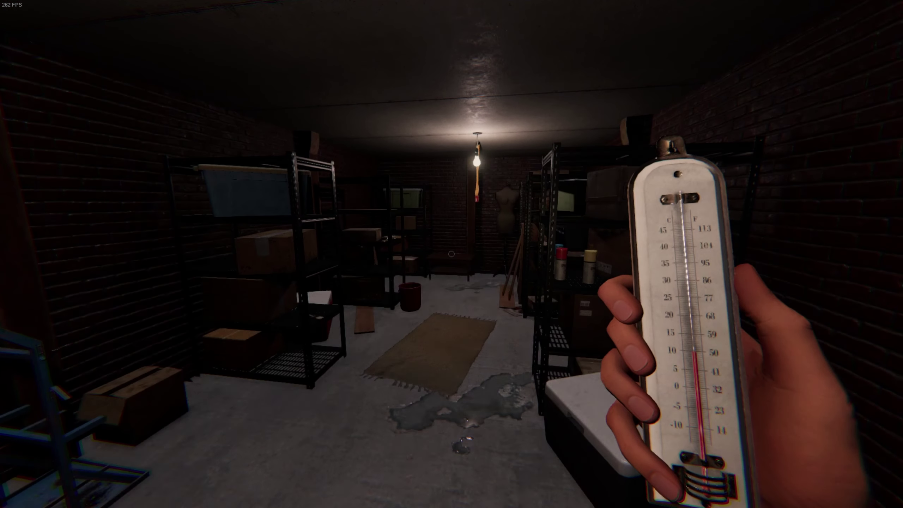
key("w")
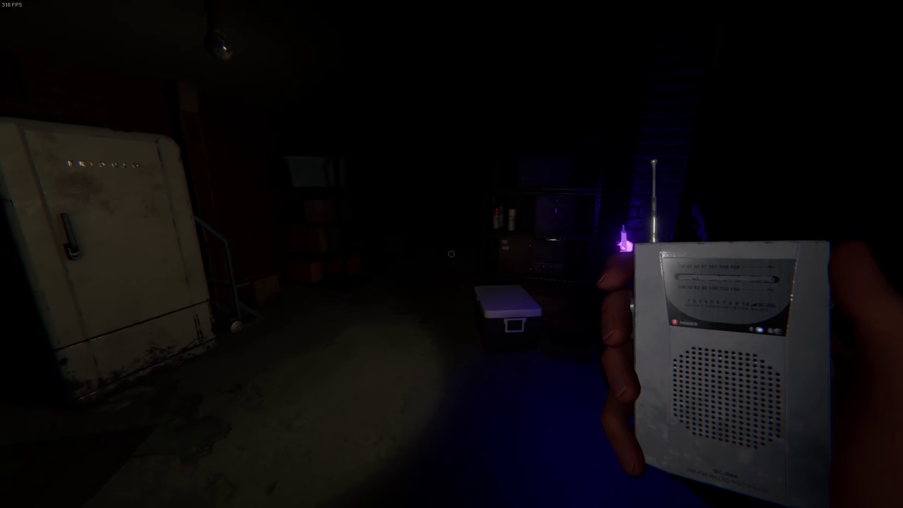
- Switch to the flashlight and set the thermometer down on the basement cooler lid
key("q")
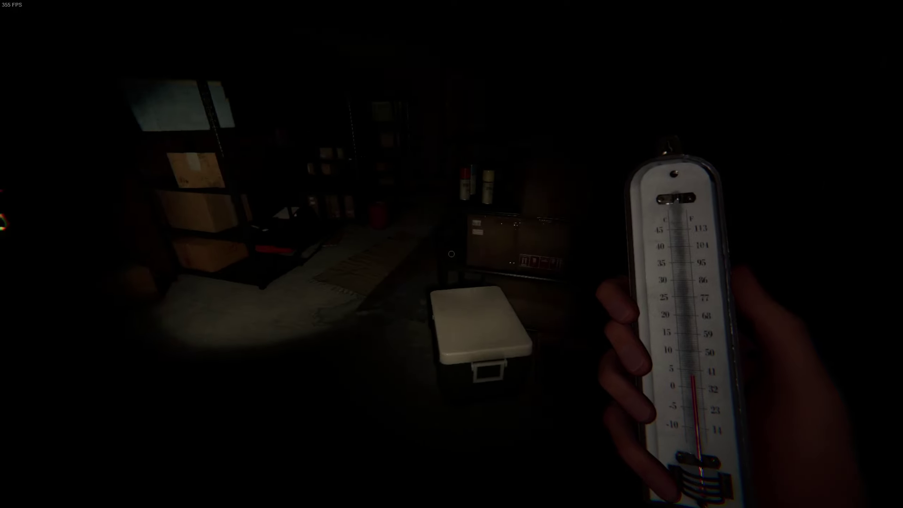
key("f")
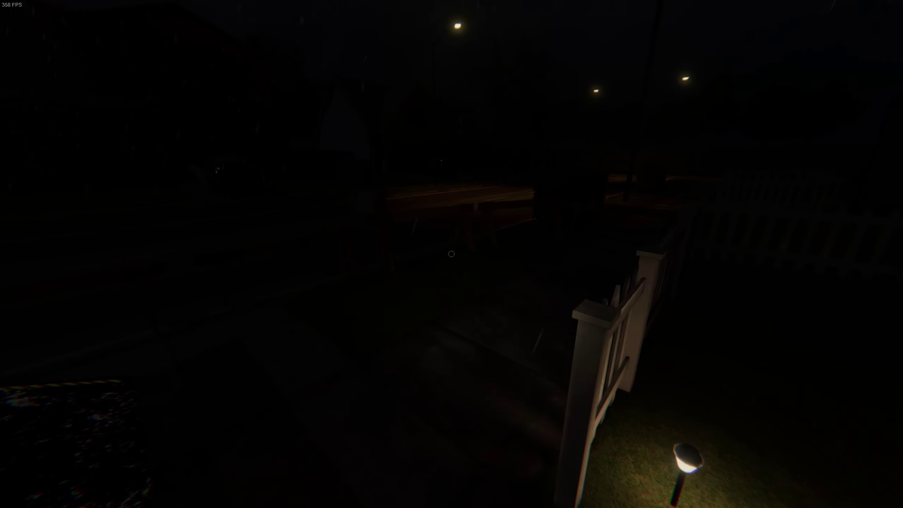
- Walk up into the truck toward the equipment desk
key("w")
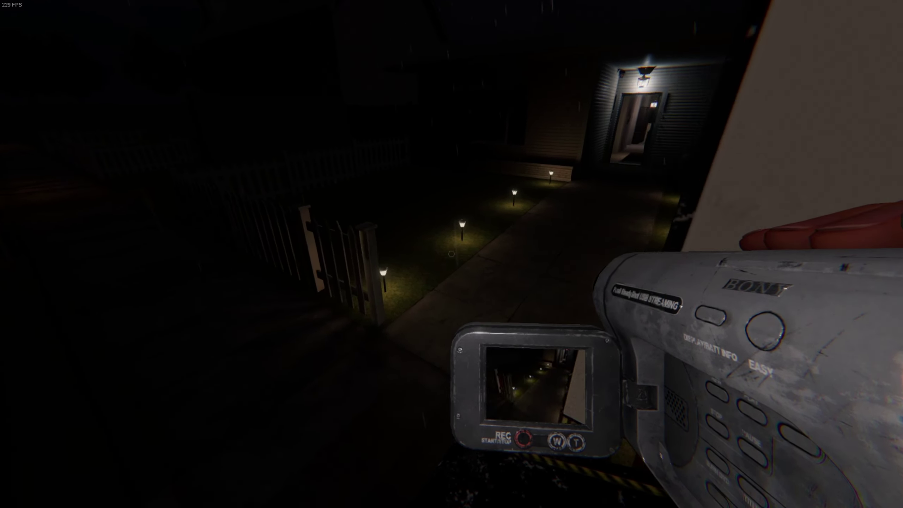
- Turn on the camcorder's night vision and walk up the porch into the house hallway
key("w")
right_click(451, 253)
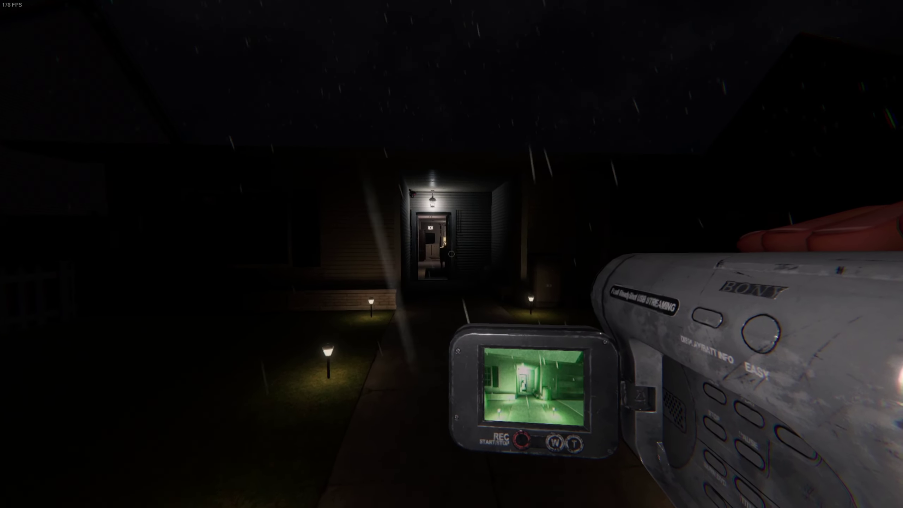
key("w")
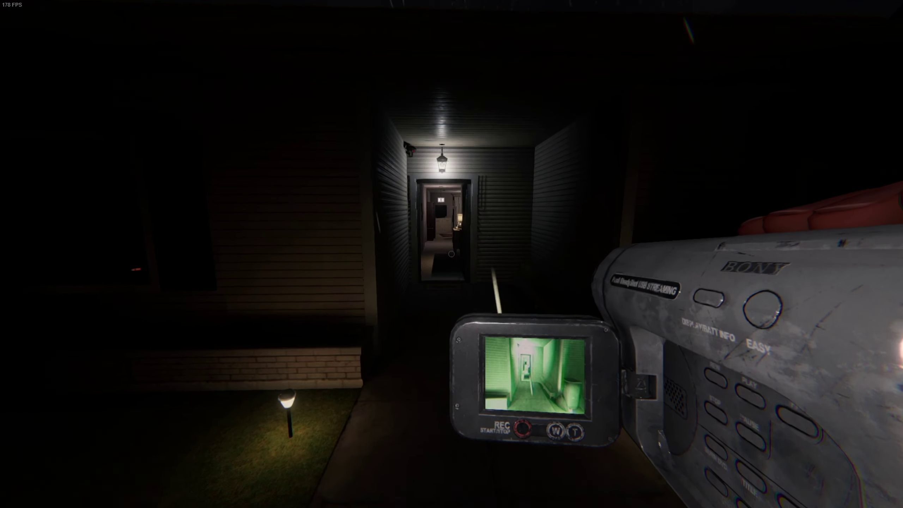
key("w")
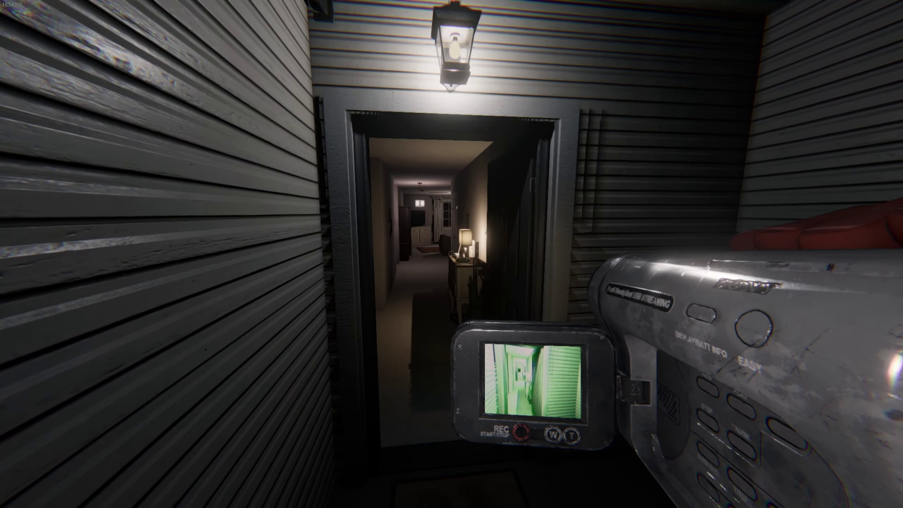
key("w")
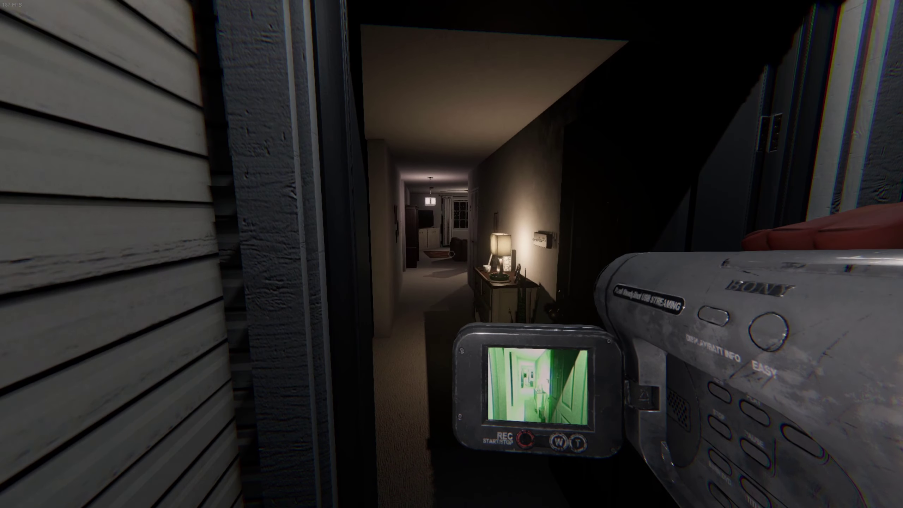
key("w")
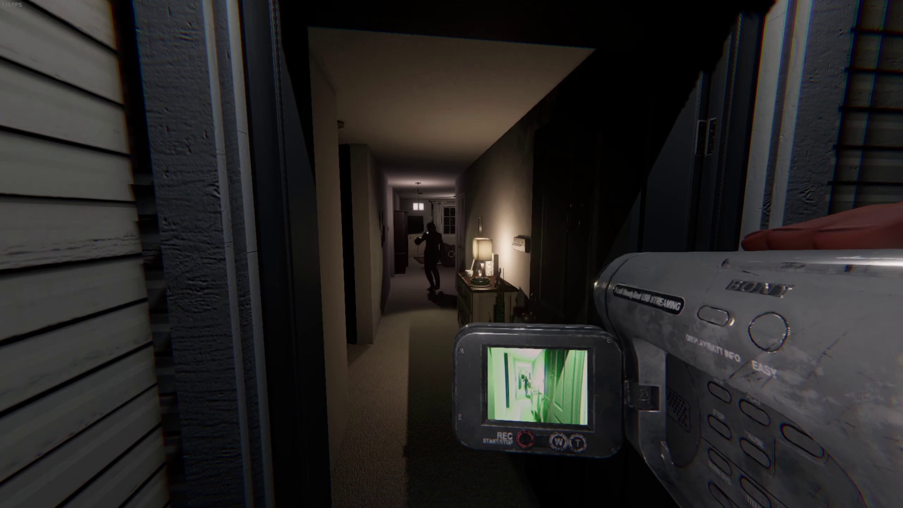
- Back out into the yard, cycle past the notebook back to the camcorder, and approach the truck
key("s")
key("s")
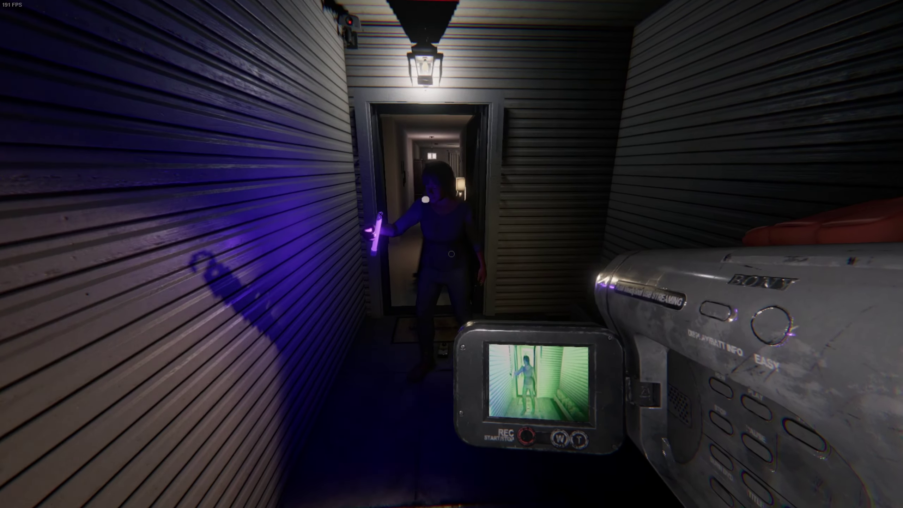
key("s")
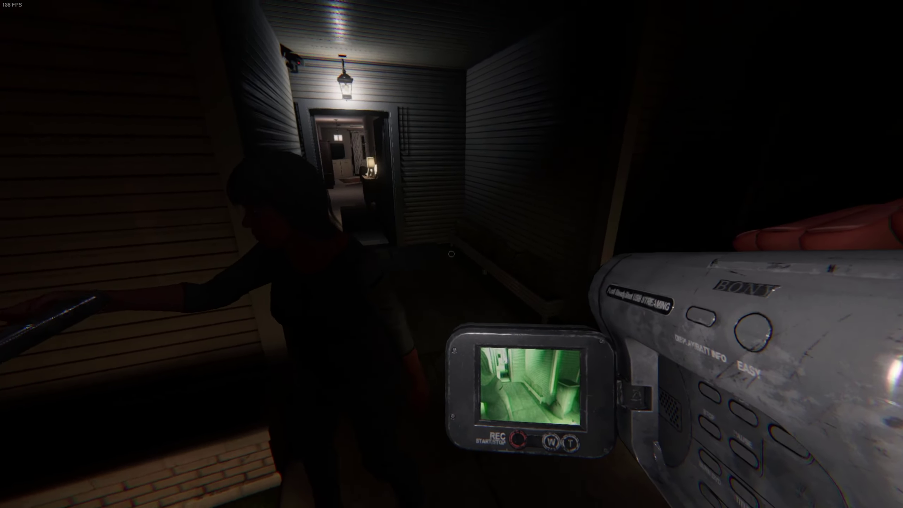
key("q")
key("q")
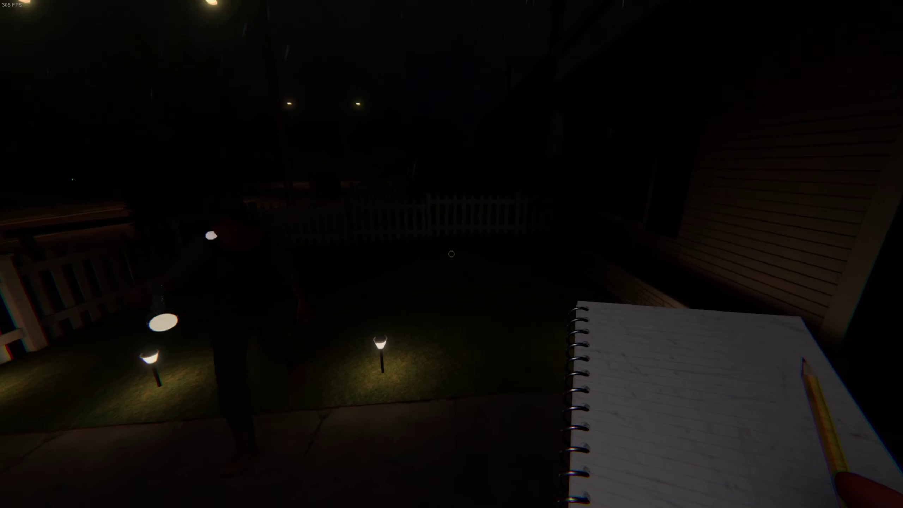
key("q")
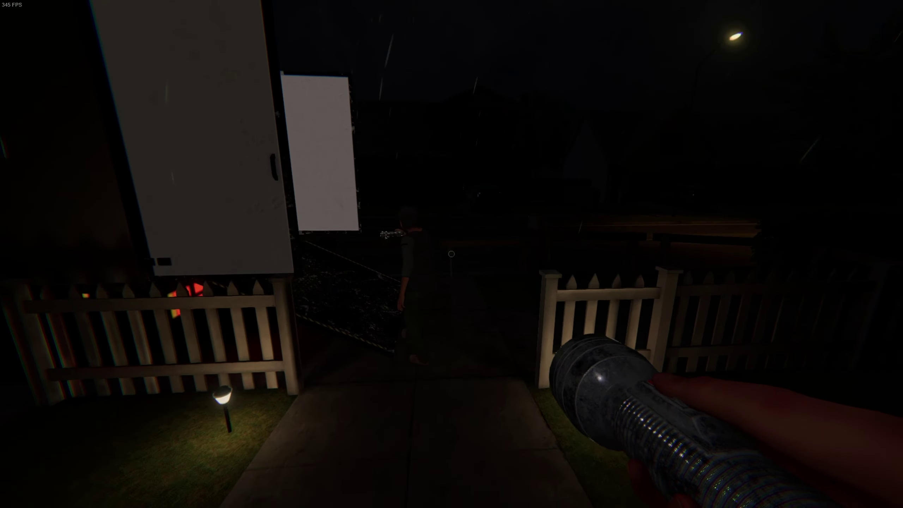
key("q")
key("w")
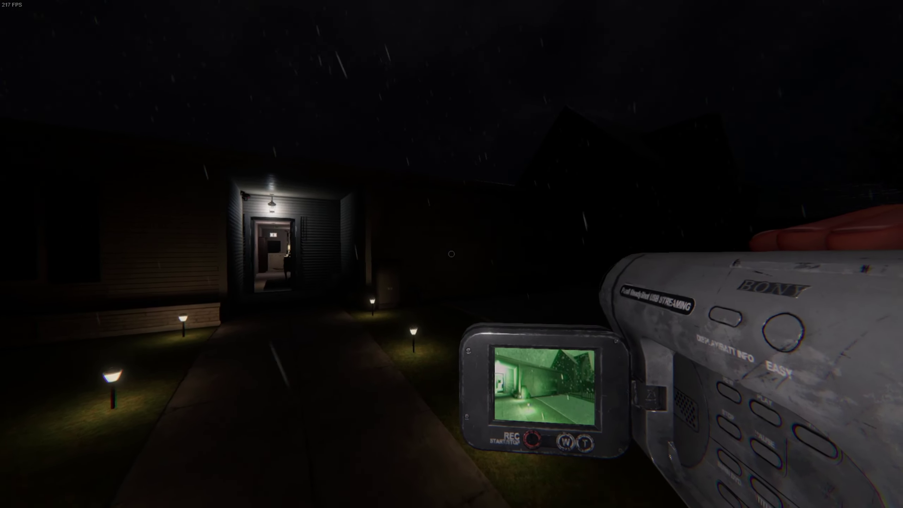
- Walk up the path and porch, through the front door and hallway into the living room
key("w")
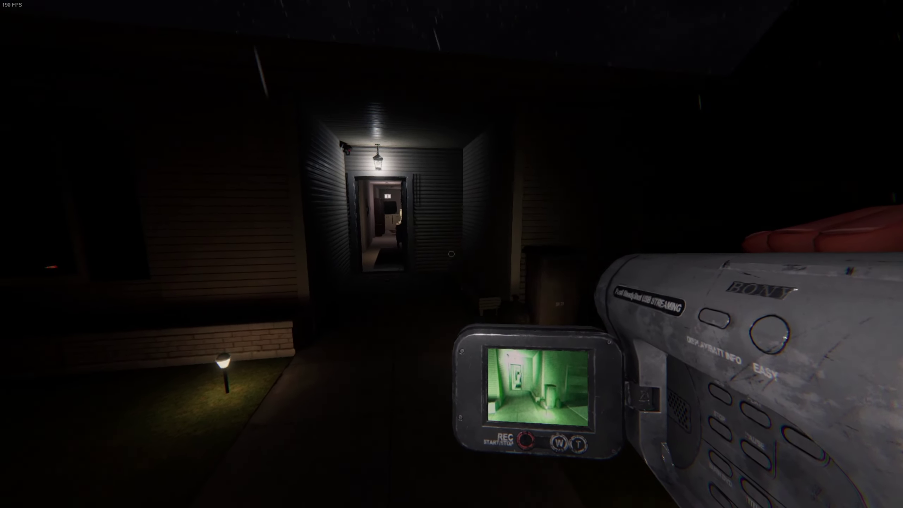
key("w")
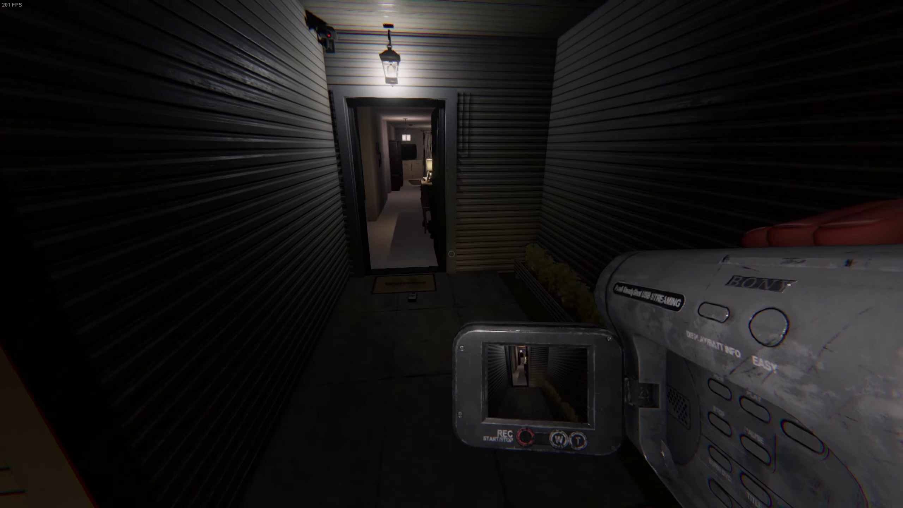
key("w")
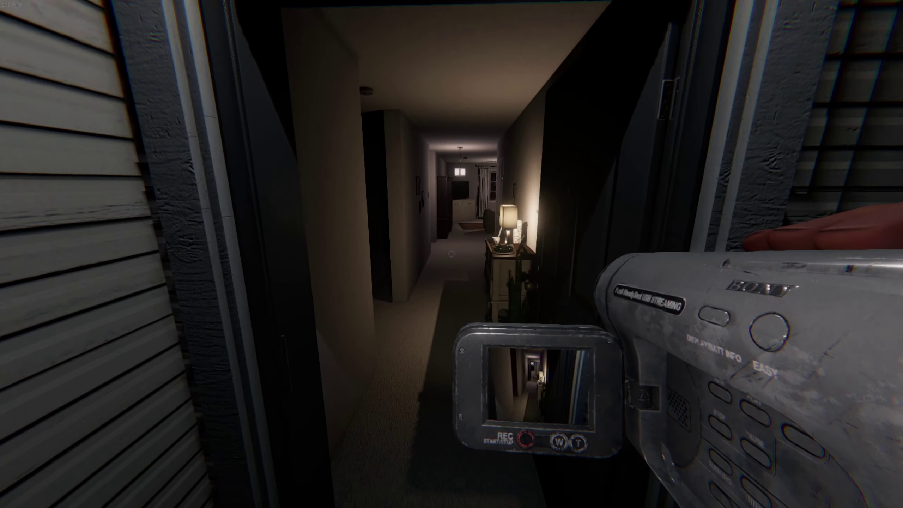
key("w")
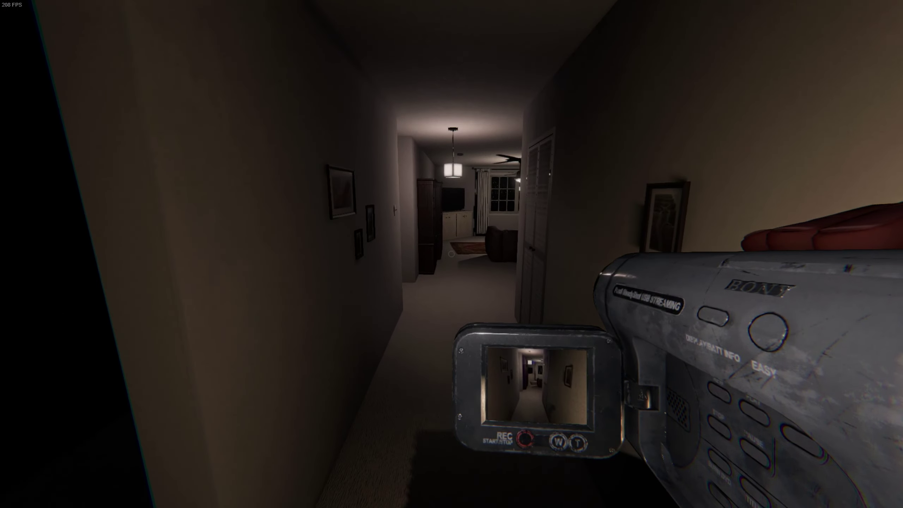
key("w")
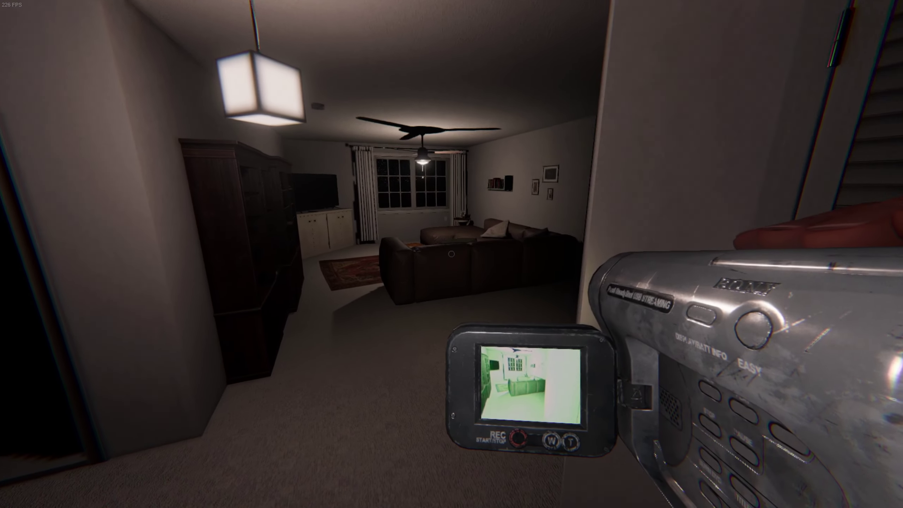
- Explore the dark rooms past the living room, ending at the stained wall with the mat
key("w")
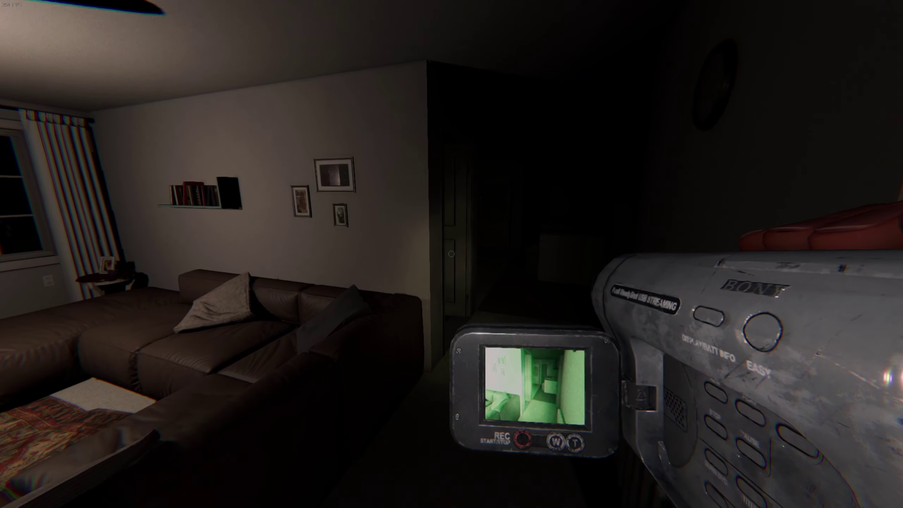
key("w")
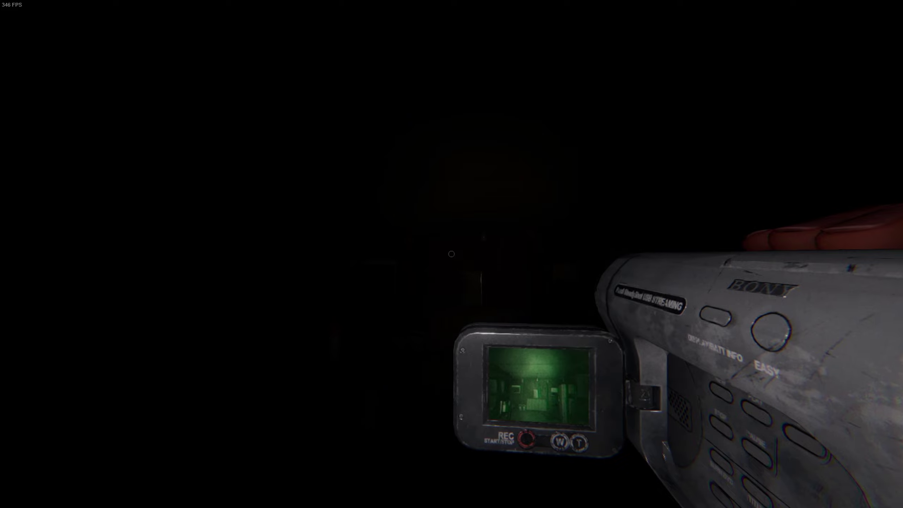
key("w")
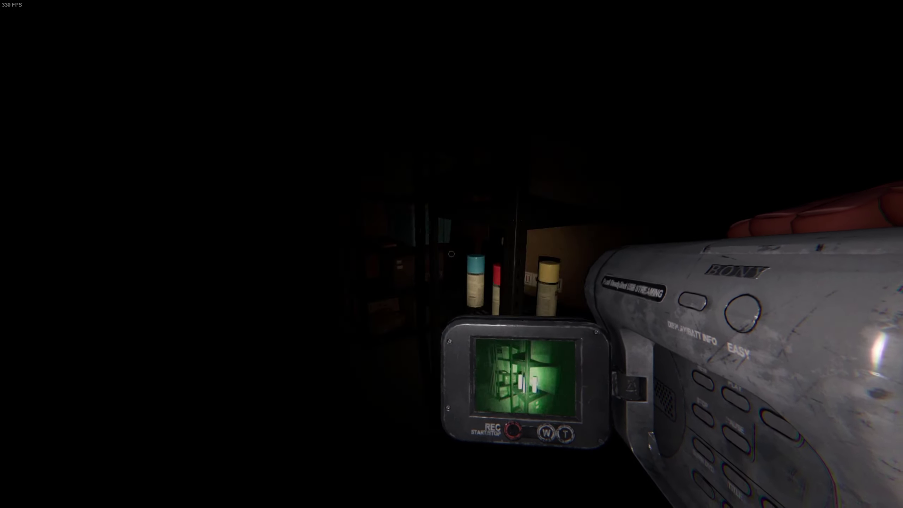
key("w")
key("w")
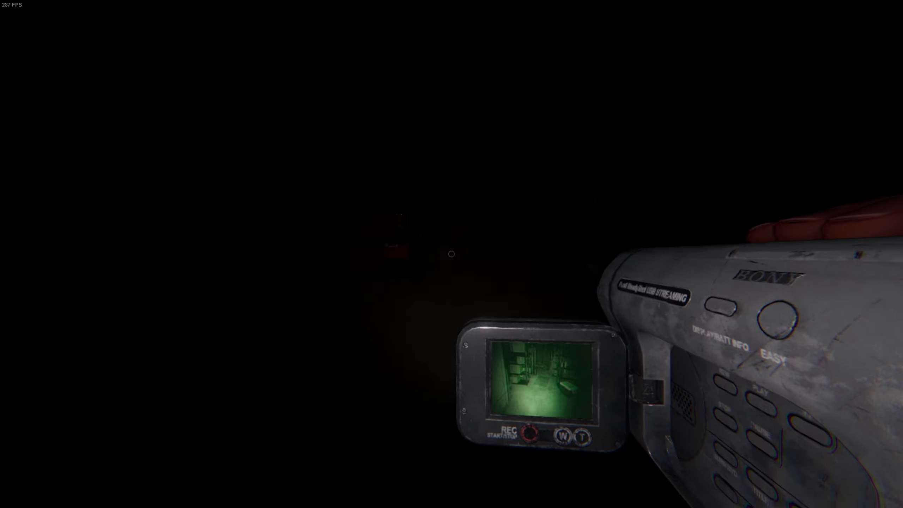
key("w")
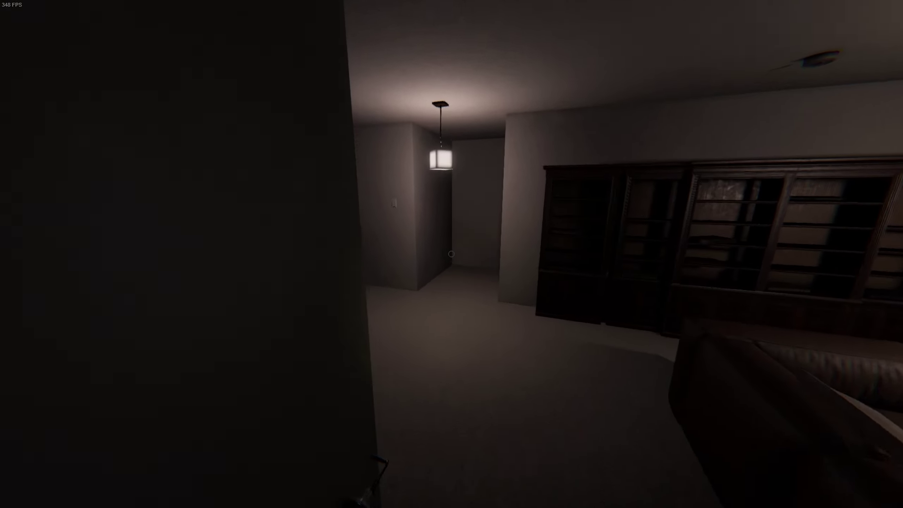
- Walk back through the lit and dresser hallways, then climb into the truck
key("w")
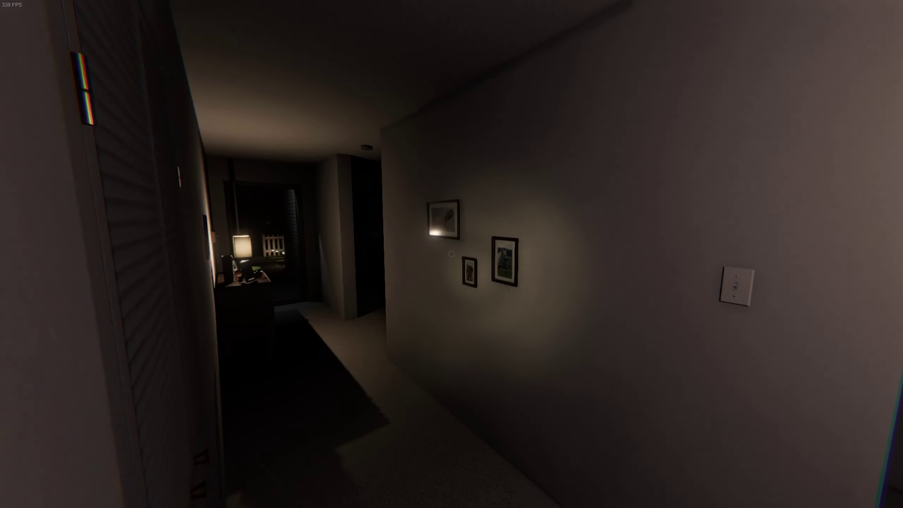
key("w")
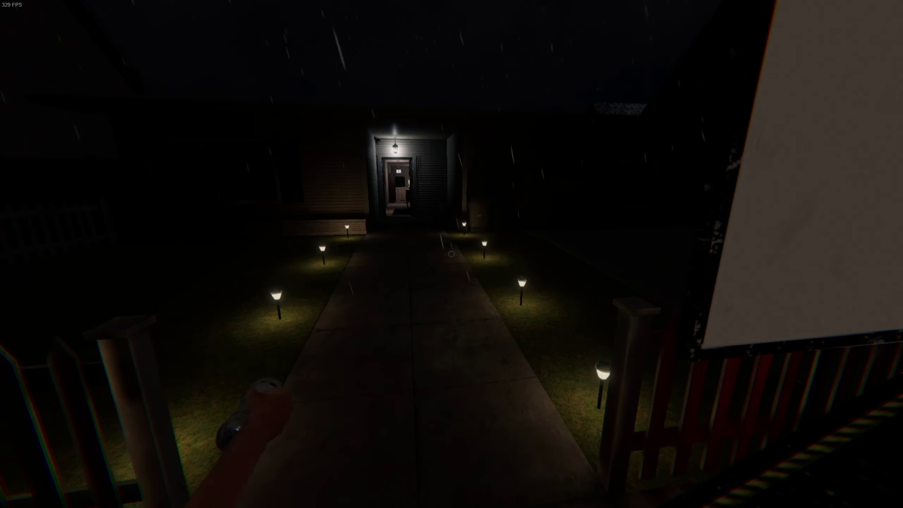
key("w")
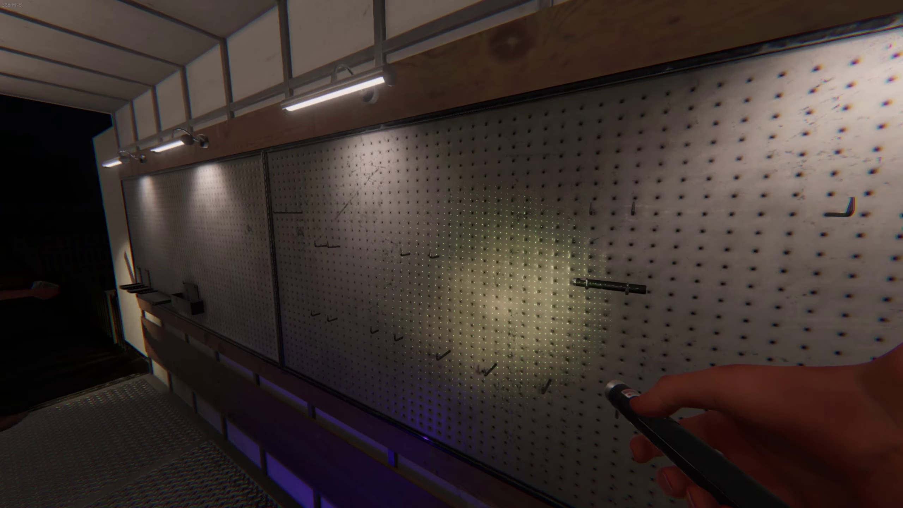
- Walk through the truck up to the desk's camera monitor
key("w")
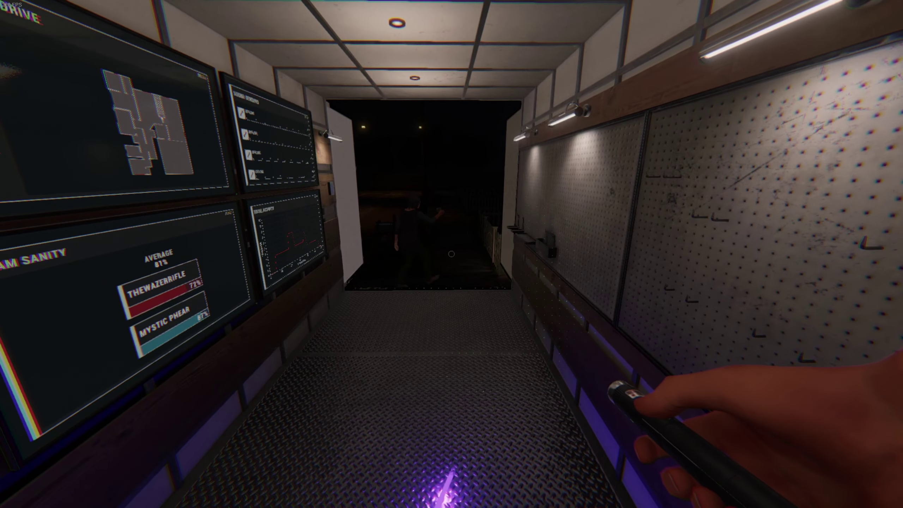
key("w")
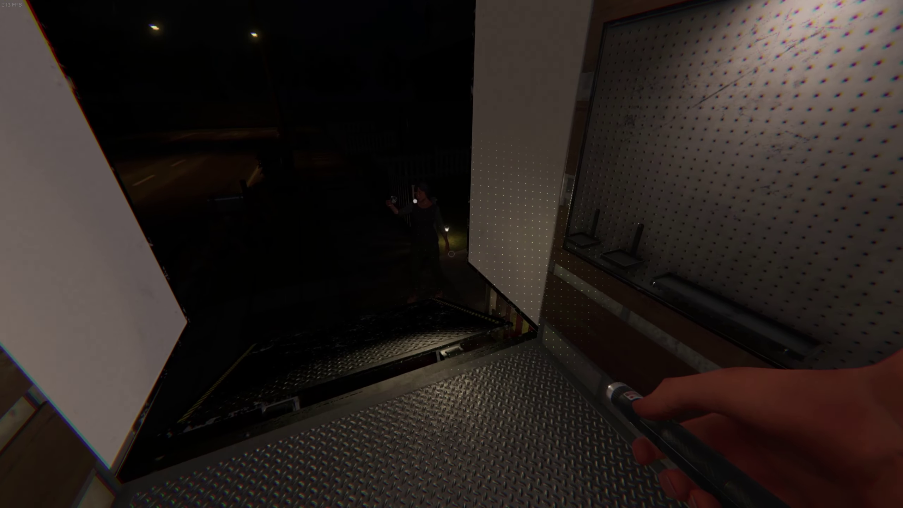
key("w")
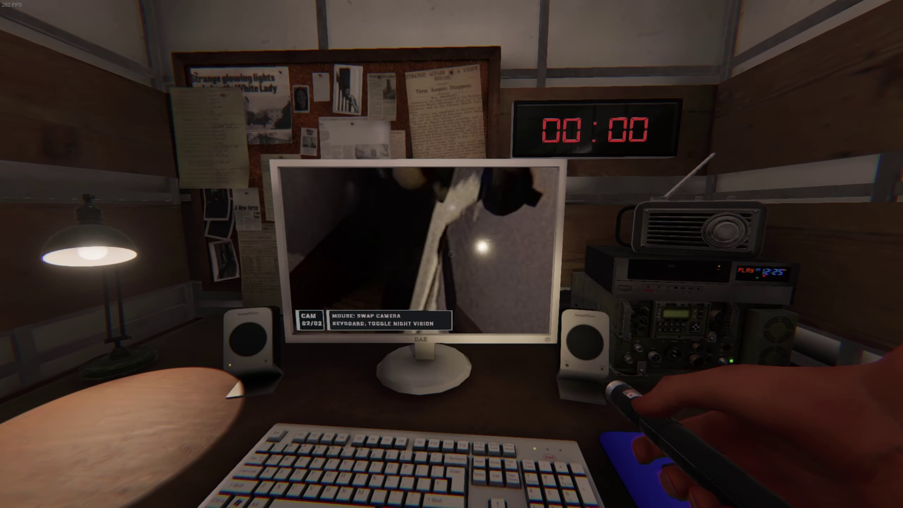
- Check the camera feed in night vision, change the map floor, then swap UV light for flashlight
key("n")
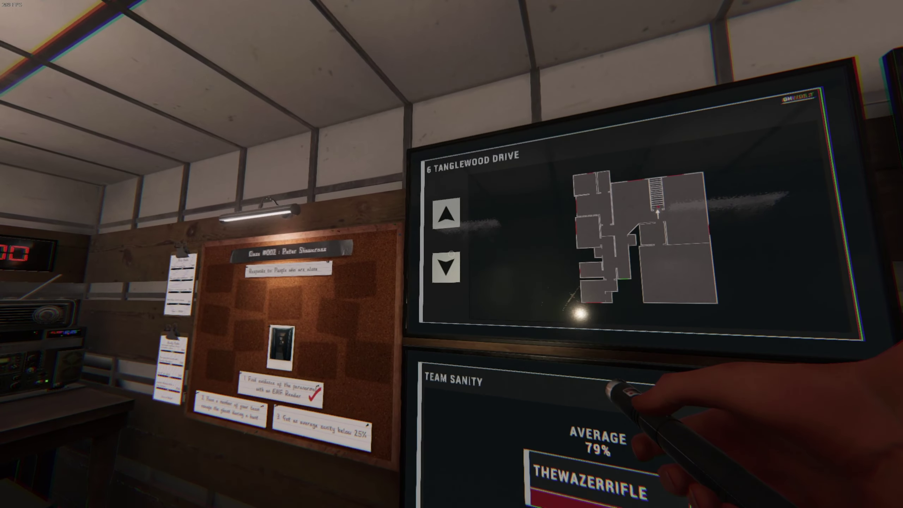
left_click(452, 254)
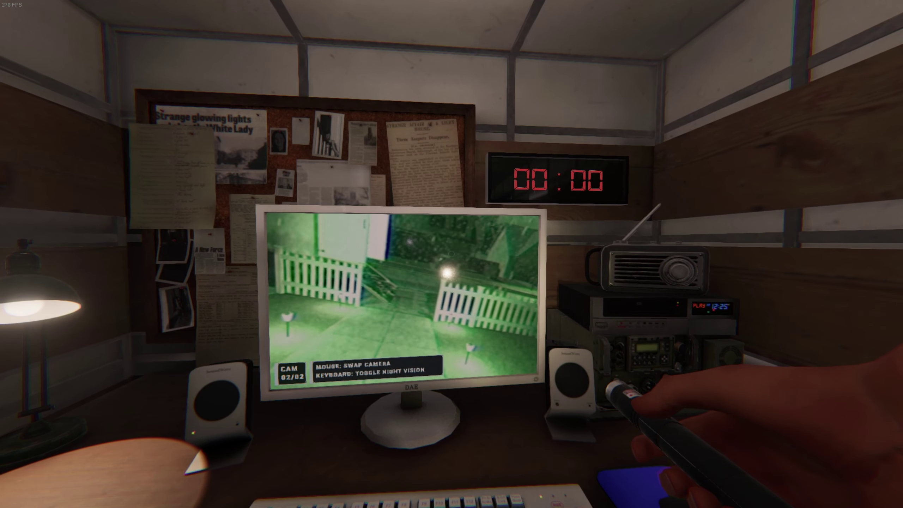
key("n")
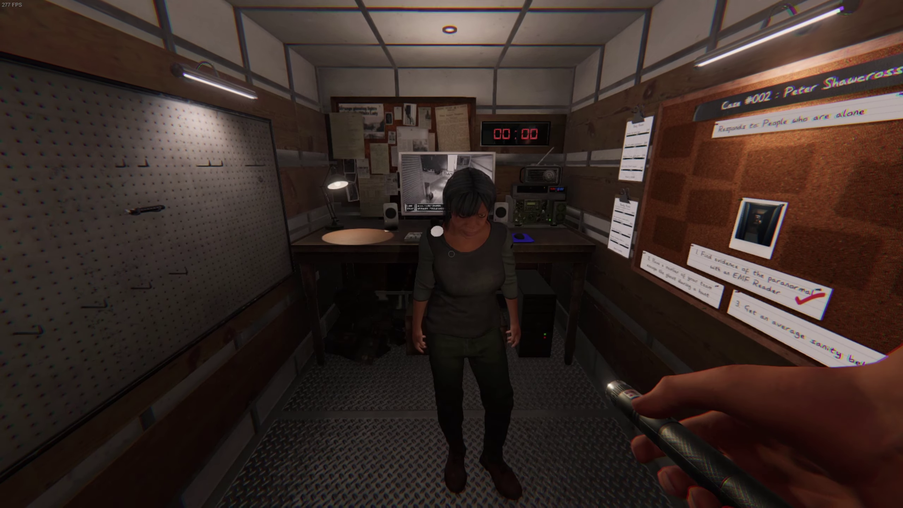
key("q")
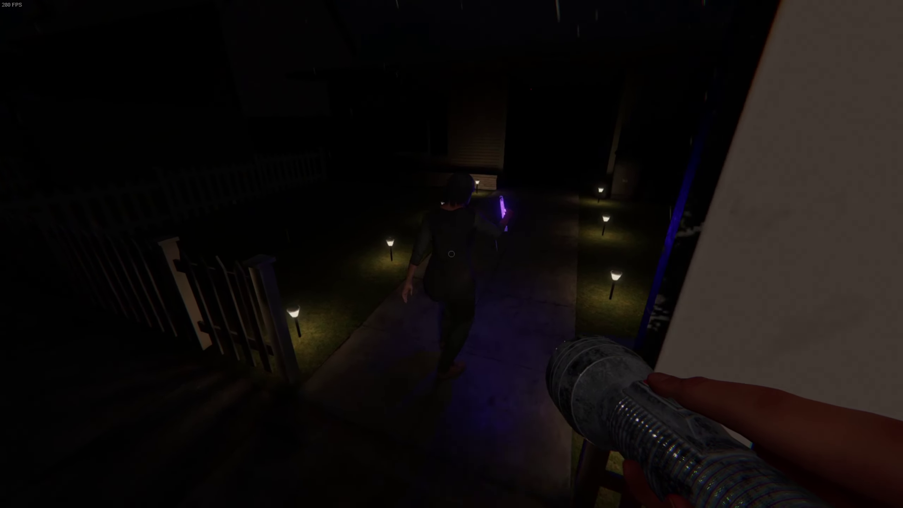
- Step out onto the path, then walk back inside the truck
key("w")
key("w")
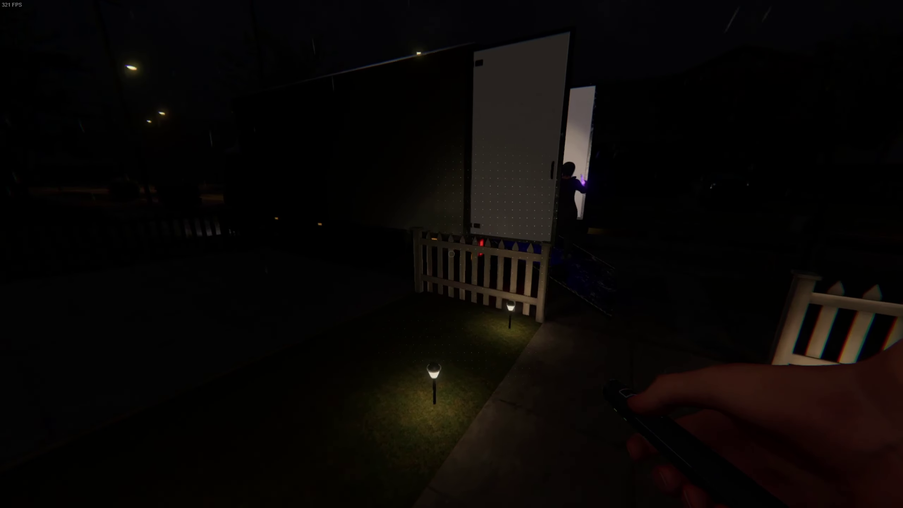
key("w")
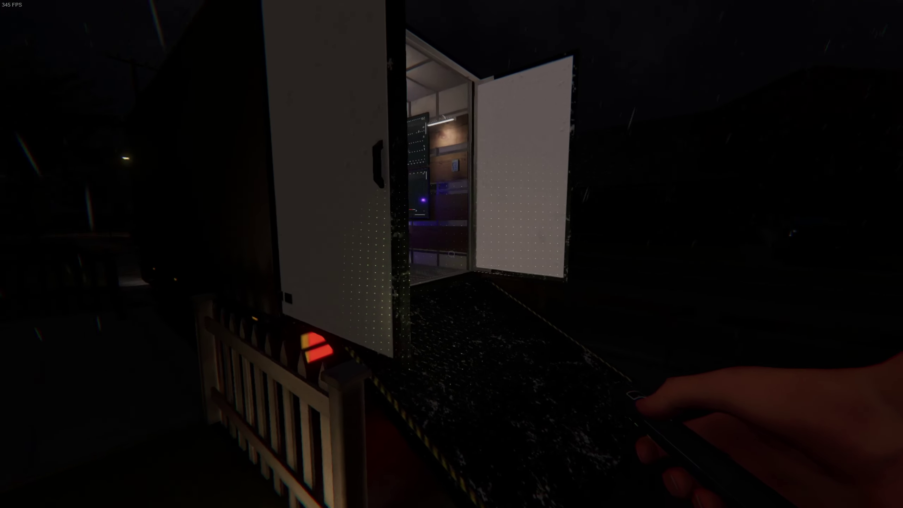
key("w")
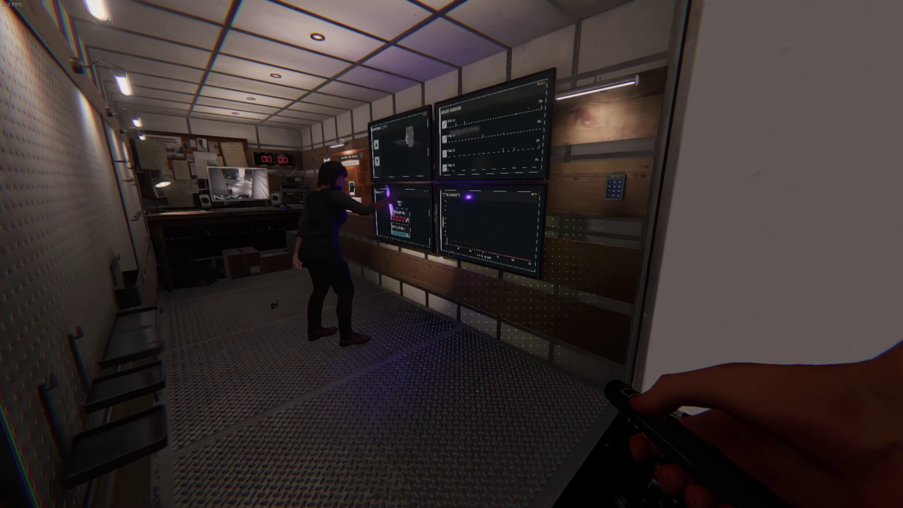
- Leave the truck and walk up the walkway through the front door into the dark hallway
key("w")
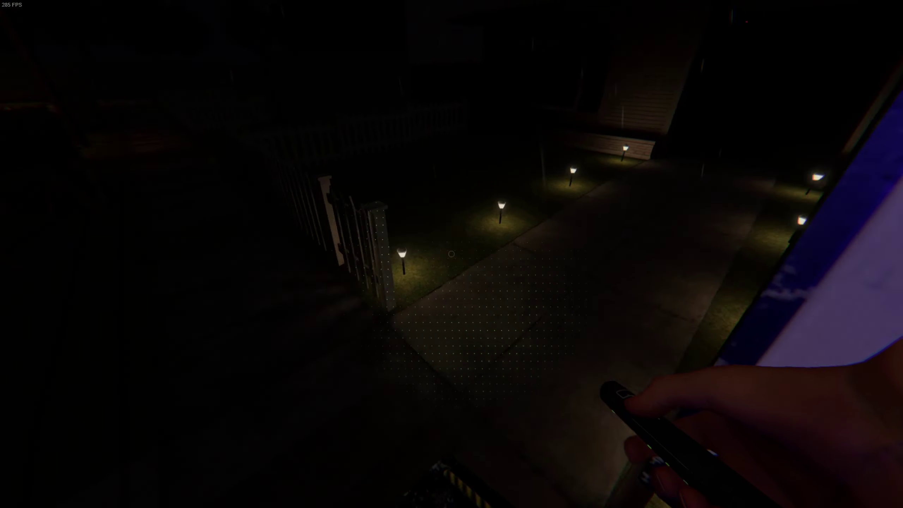
key("w")
key("w")
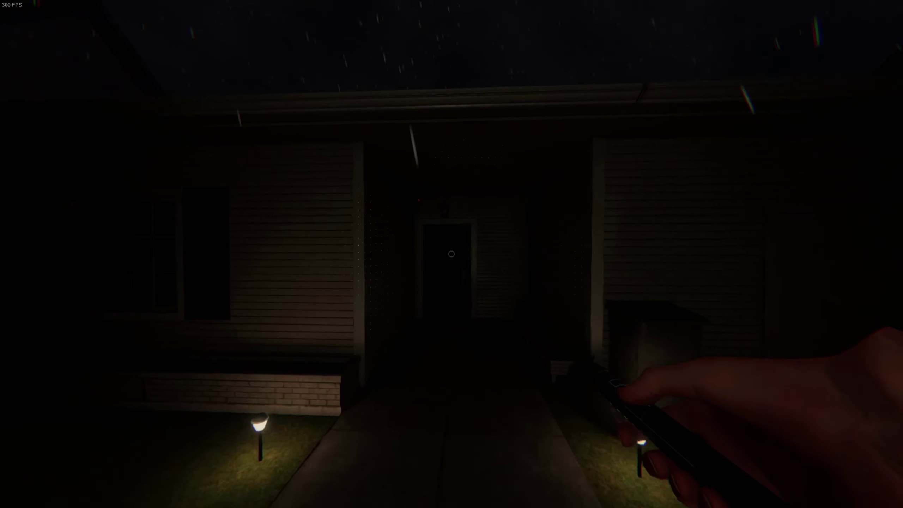
key("w")
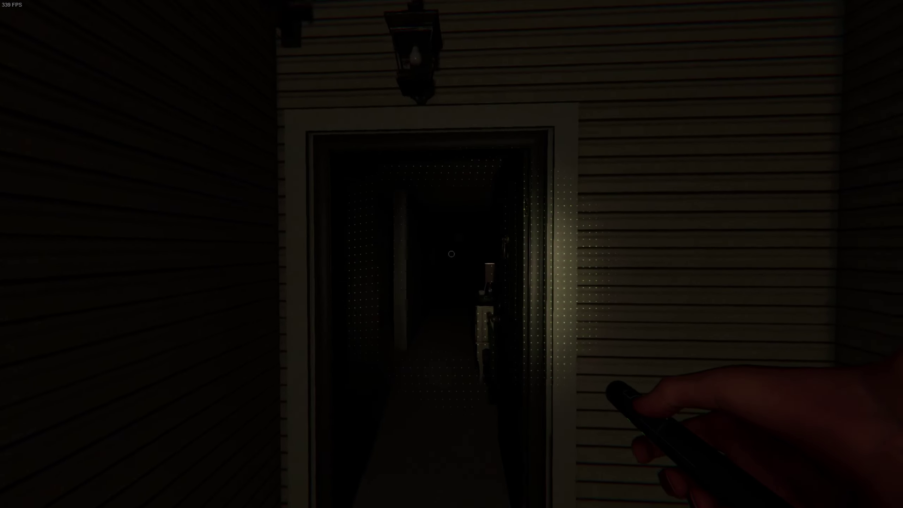
key("w")
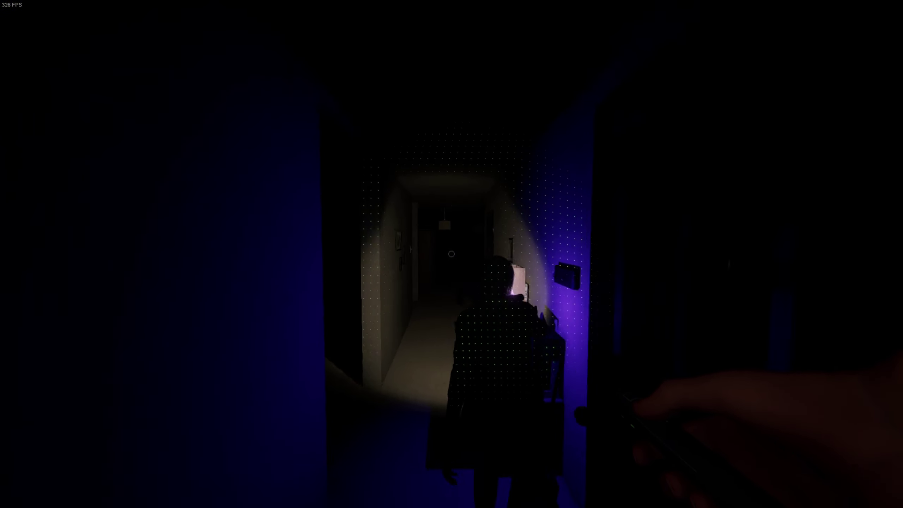
key("w")
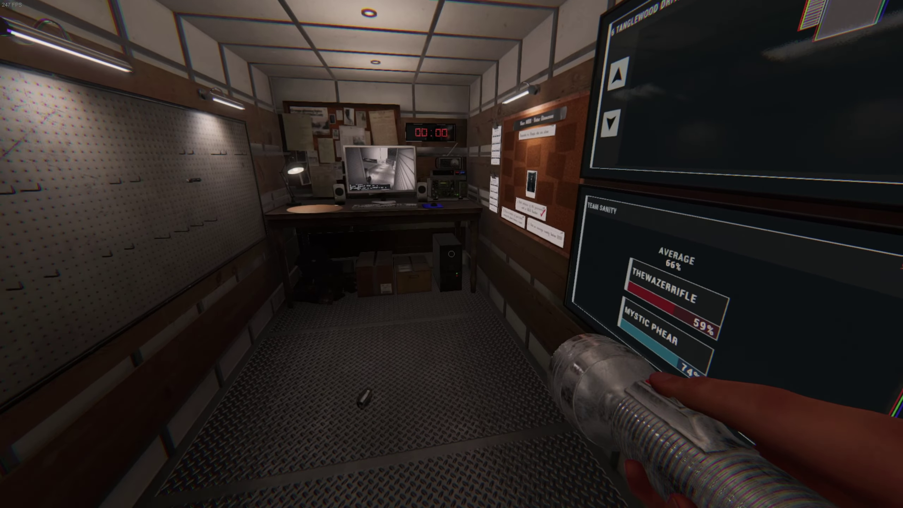
key("j")
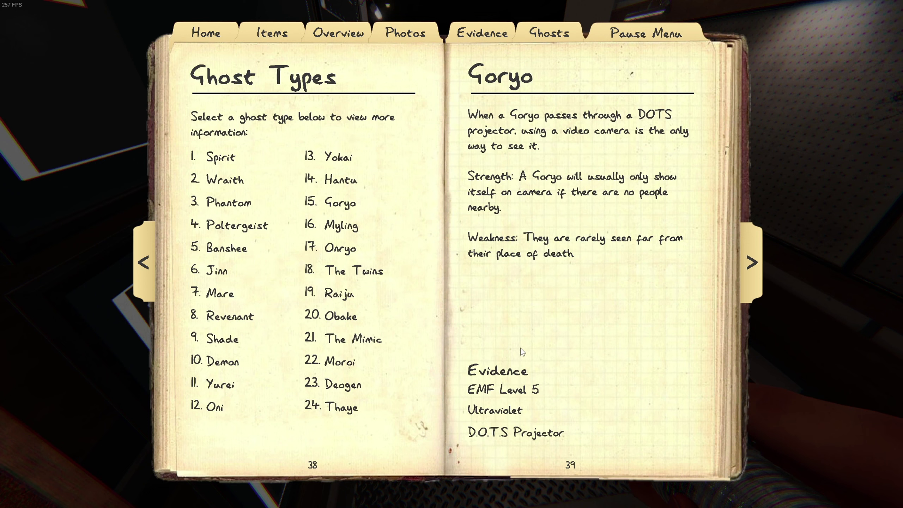
- Tick Freezing Temperatures and D.O.T.S Projector, rule out Ghost Orb, then return to the Ghosts list
left_click(499, 39)
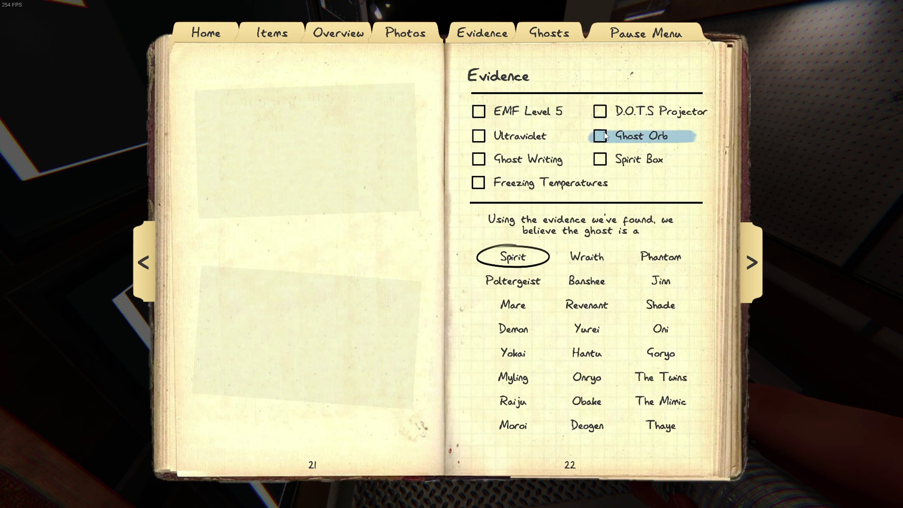
left_click(480, 183)
left_click(622, 112)
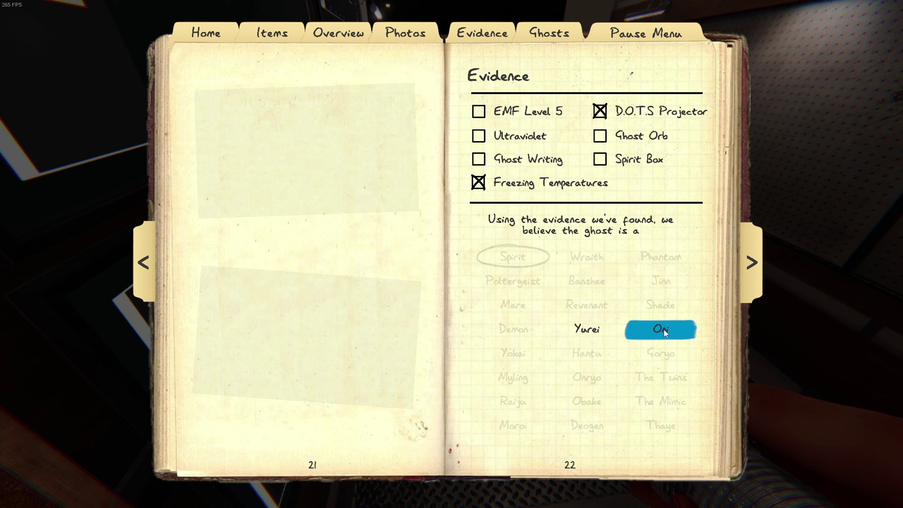
left_click(618, 140)
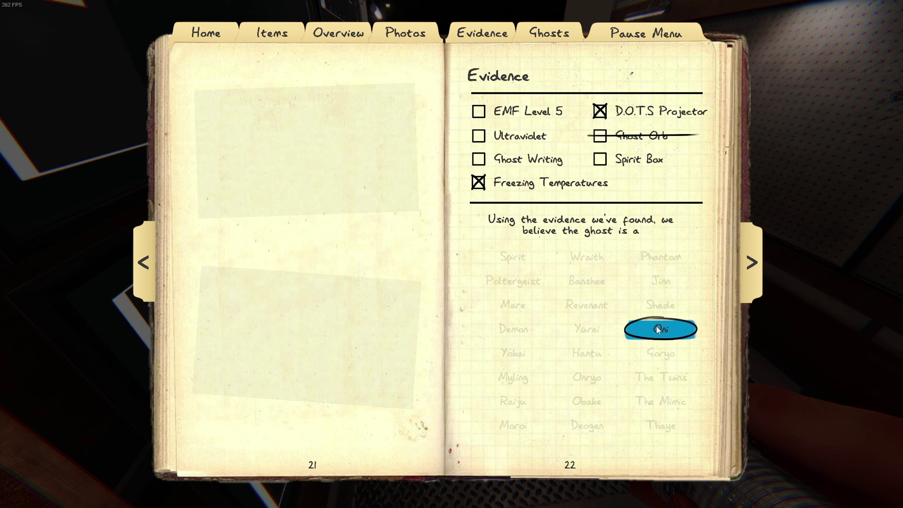
left_click(549, 33)
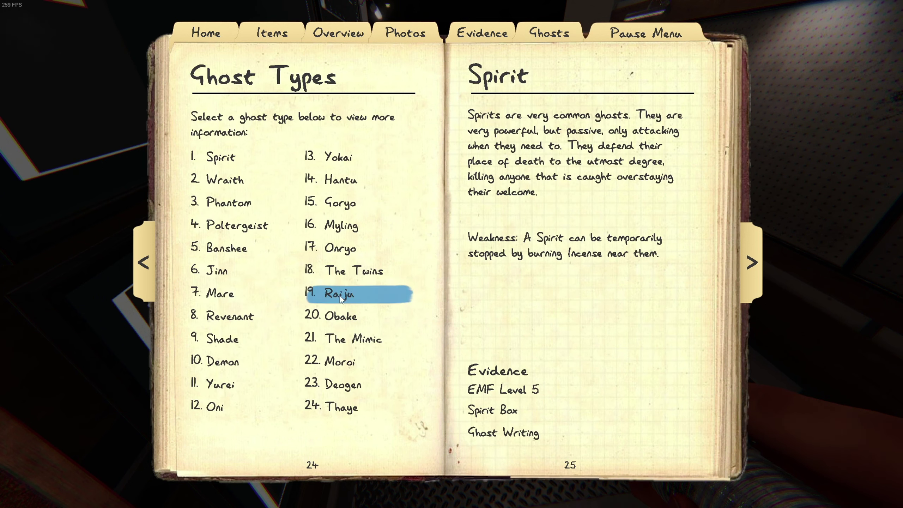
- Read the Oni entry in the Ghost Types list, then close the journal
left_click(235, 410)
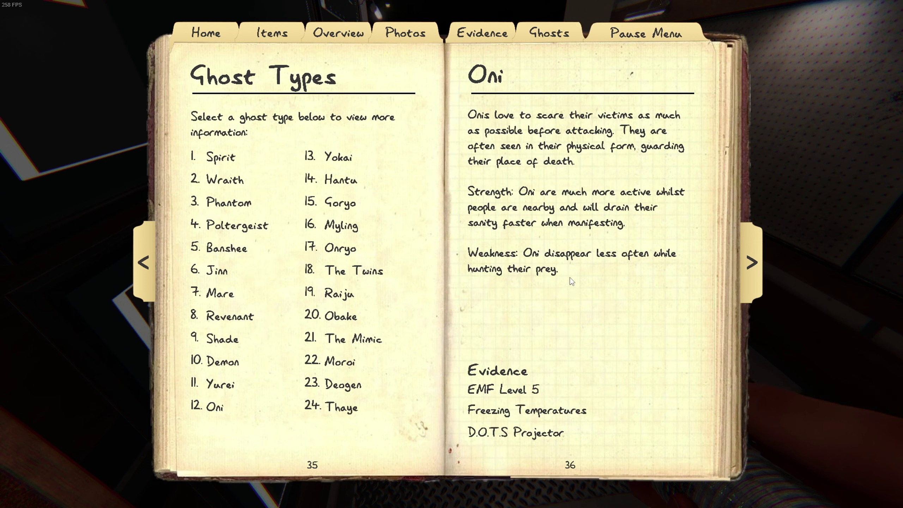
key("j")
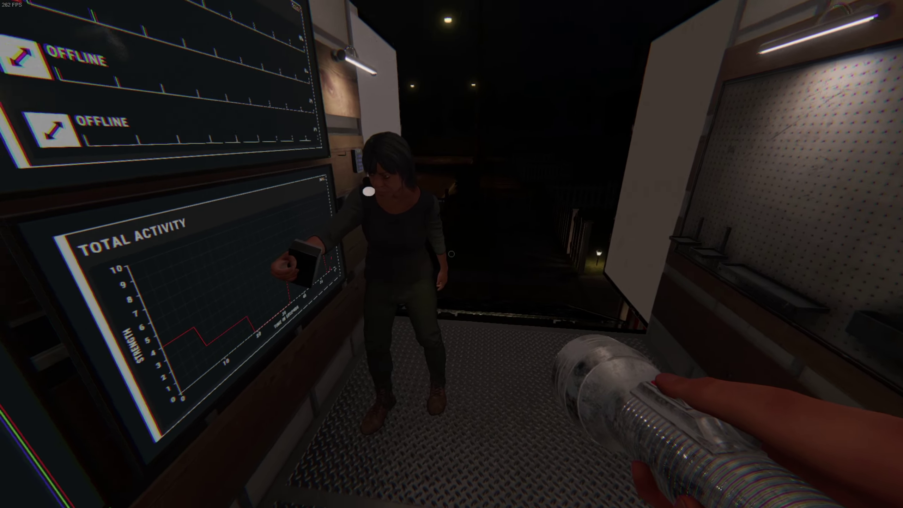
key("w")
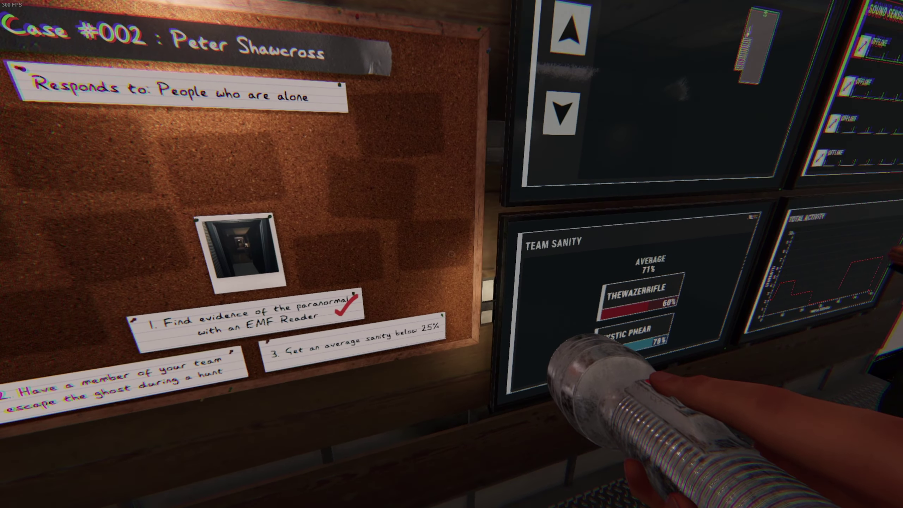
key("s")
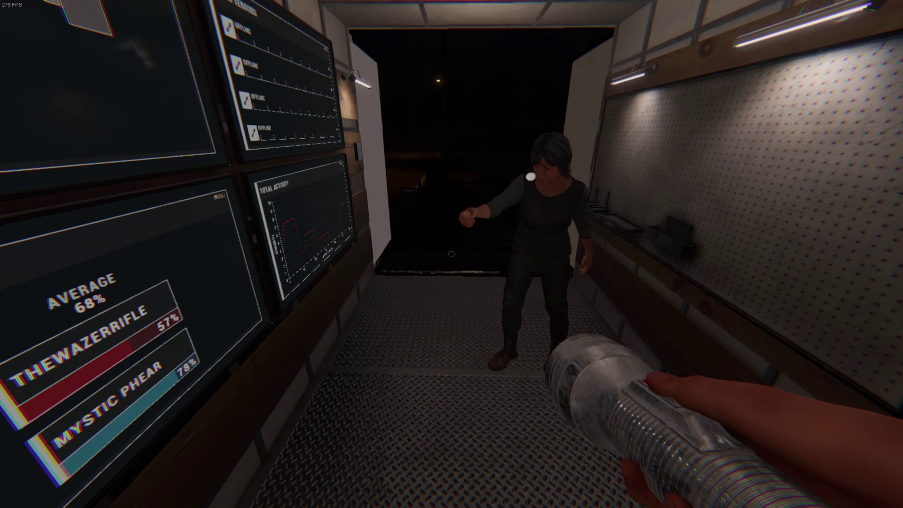
- In the journal's Evidence checklist, mark Ghost Orb as found and circle Yurei
key("j")
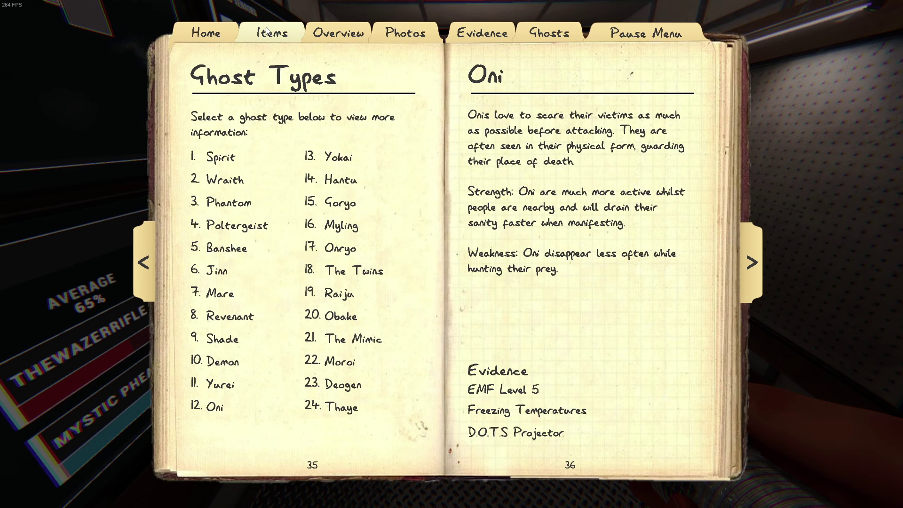
left_click(500, 41)
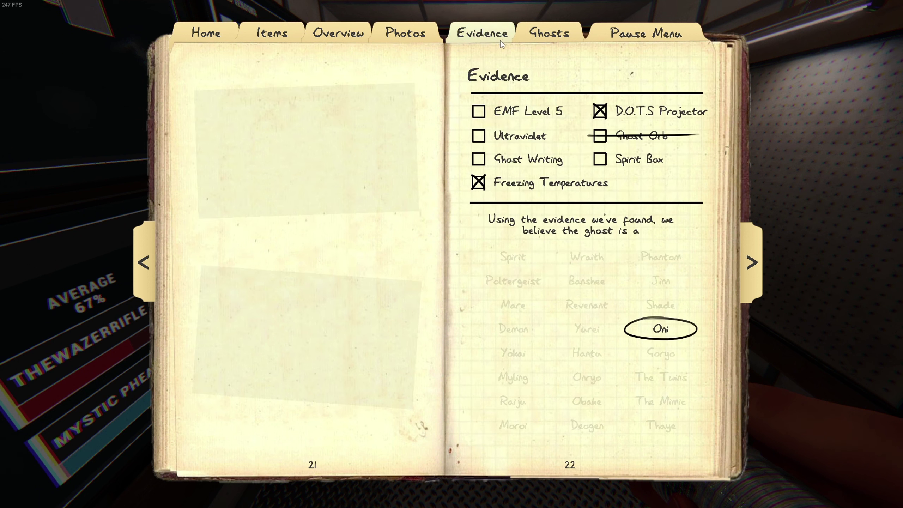
left_click(600, 140)
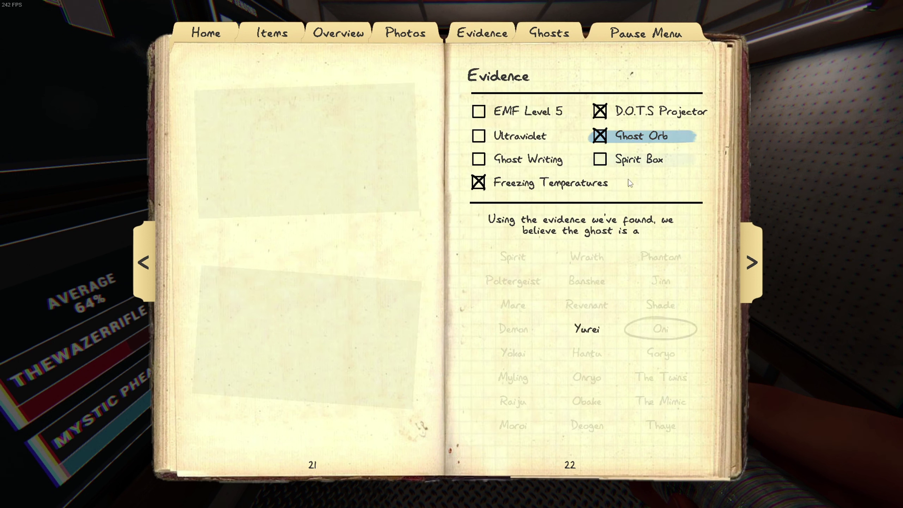
left_click(592, 336)
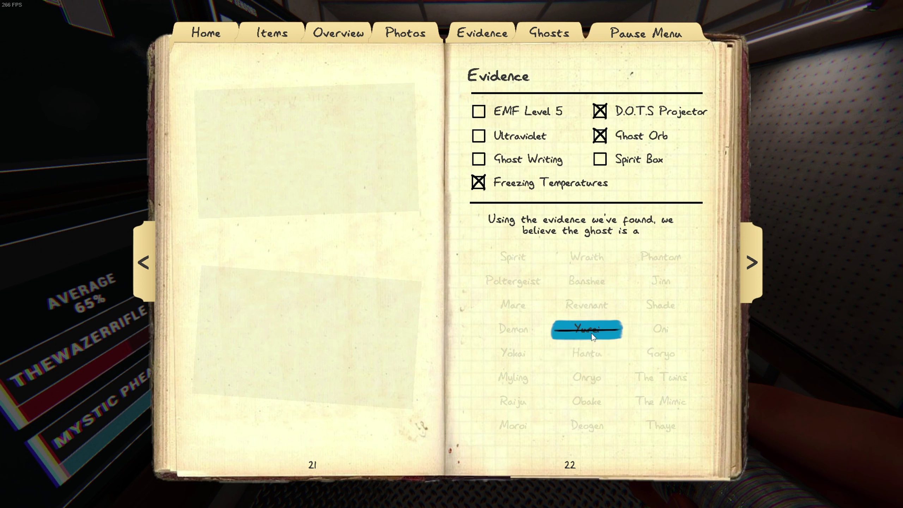
left_click(592, 335)
- Read the Yokai and Yurei ghost-type entries, then close the journal
left_click(553, 41)
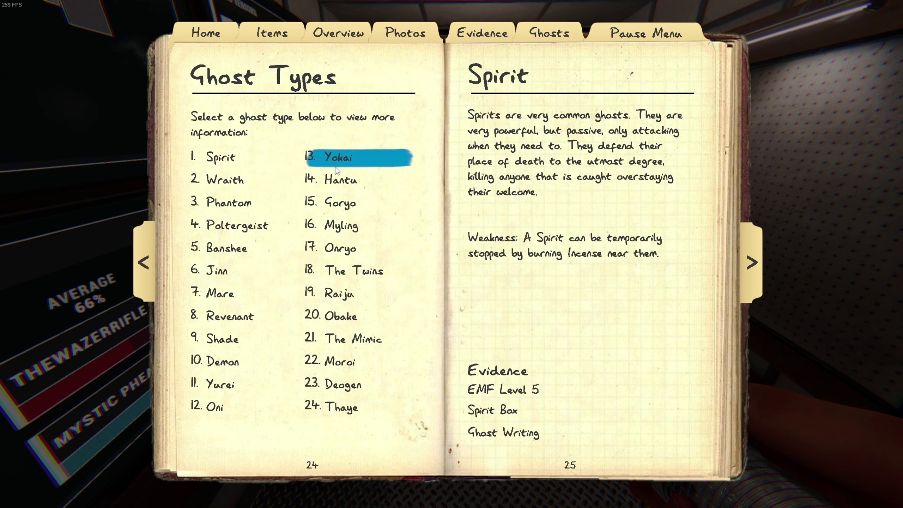
left_click(338, 159)
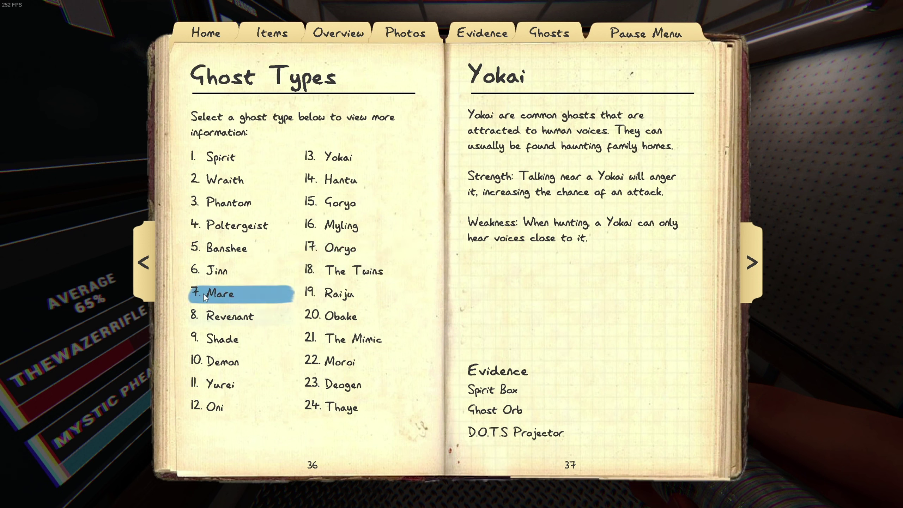
left_click(235, 384)
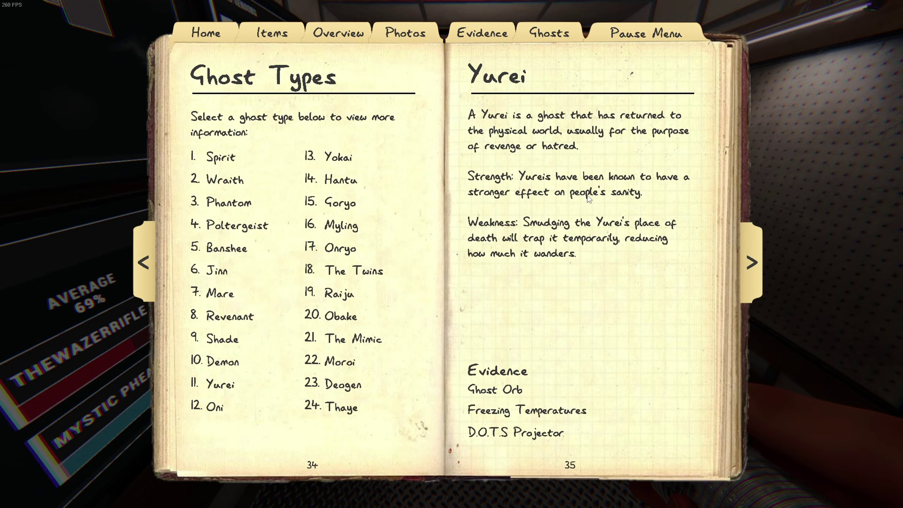
key("j")
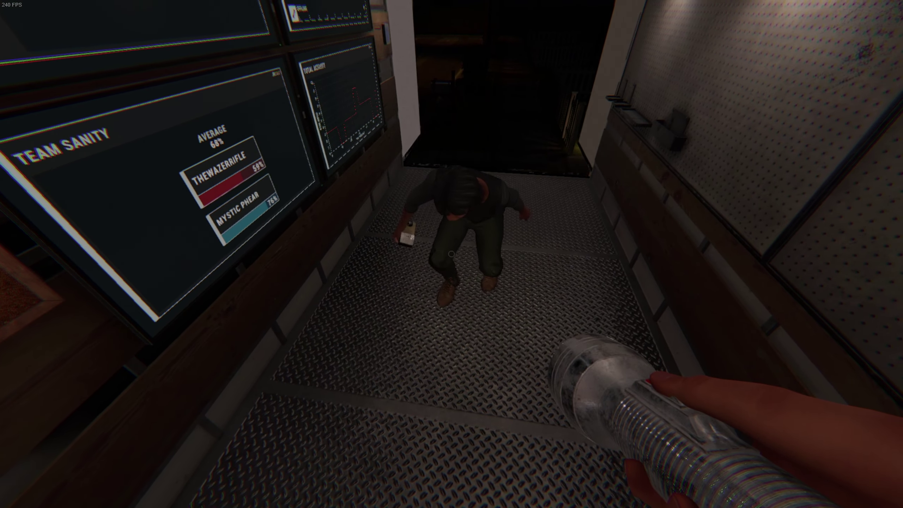
- Reread the Oni entry, strike out Ghost Orb in Evidence, and close the journal
key("j")
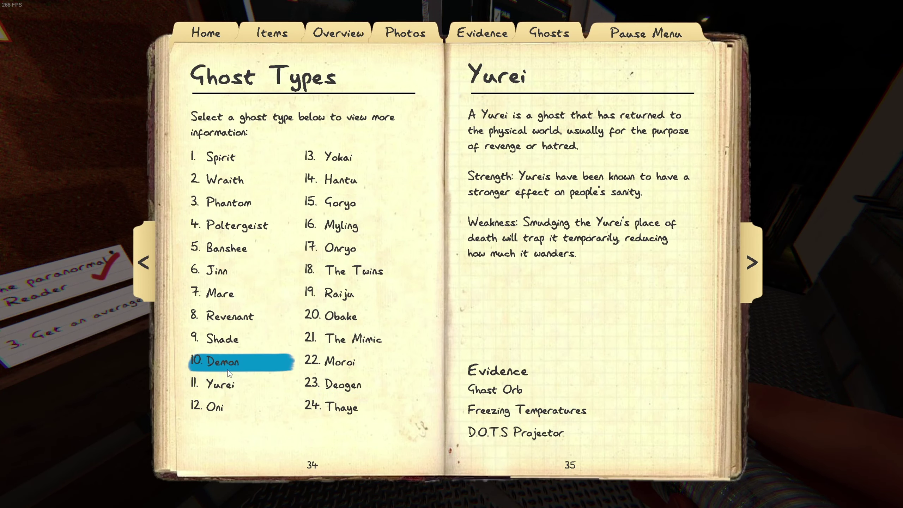
left_click(243, 399)
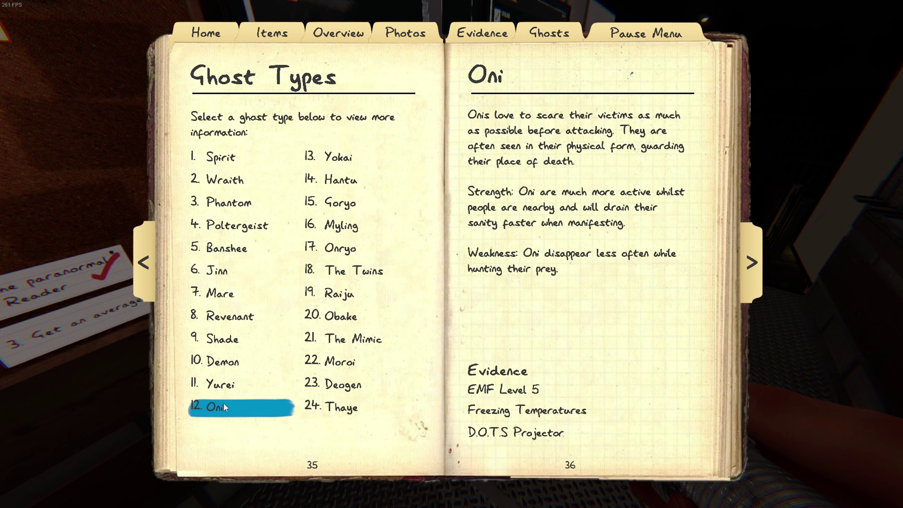
left_click(477, 24)
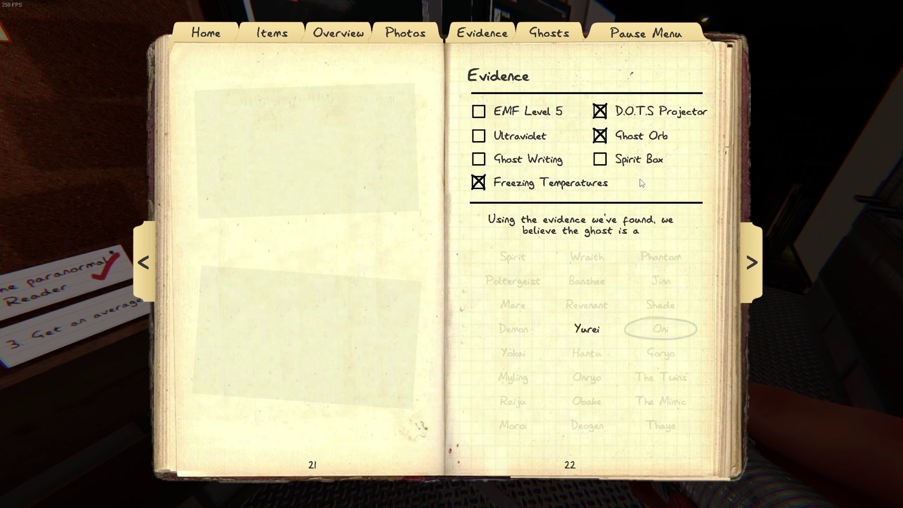
left_click(603, 138)
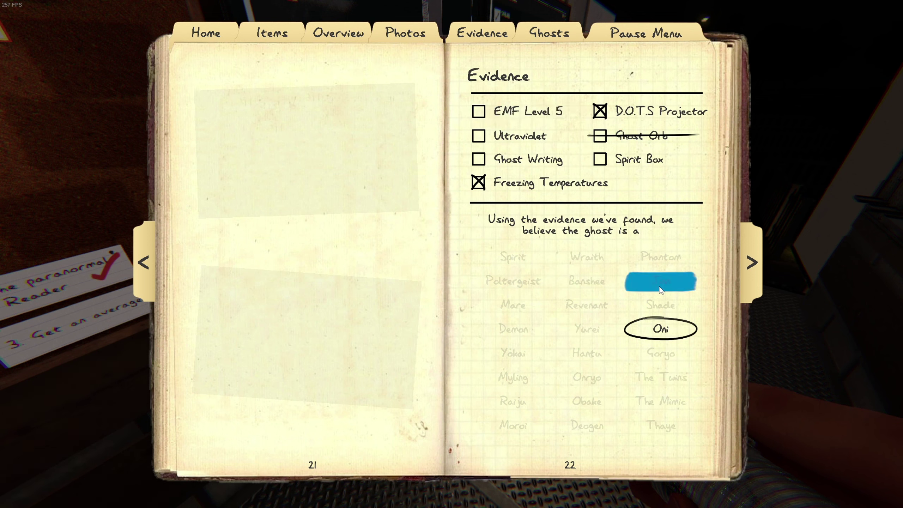
key("j")
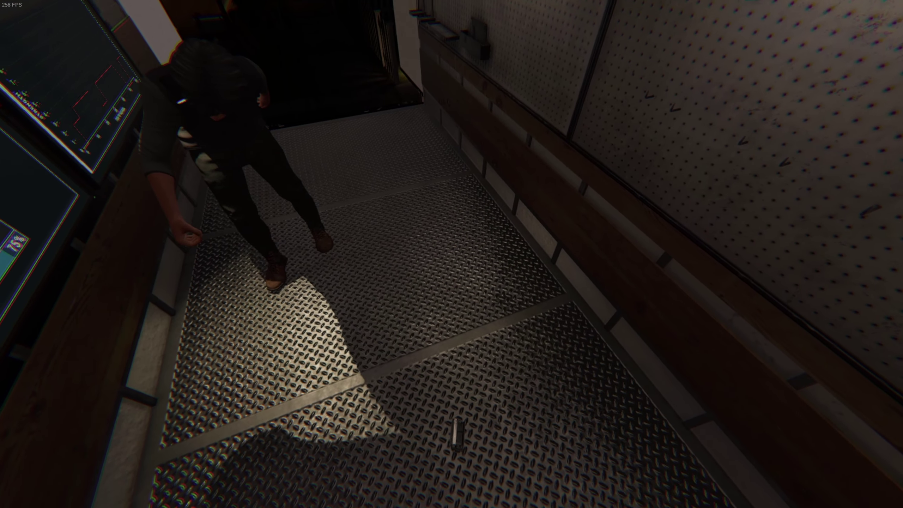
- Leave the van and walk up the path toward the house, switching the held item
key("q")
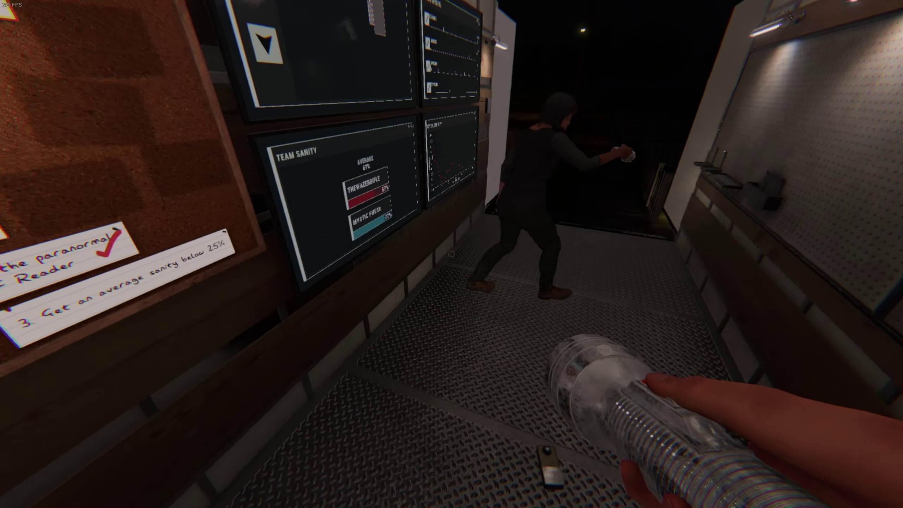
key("w")
key("w")
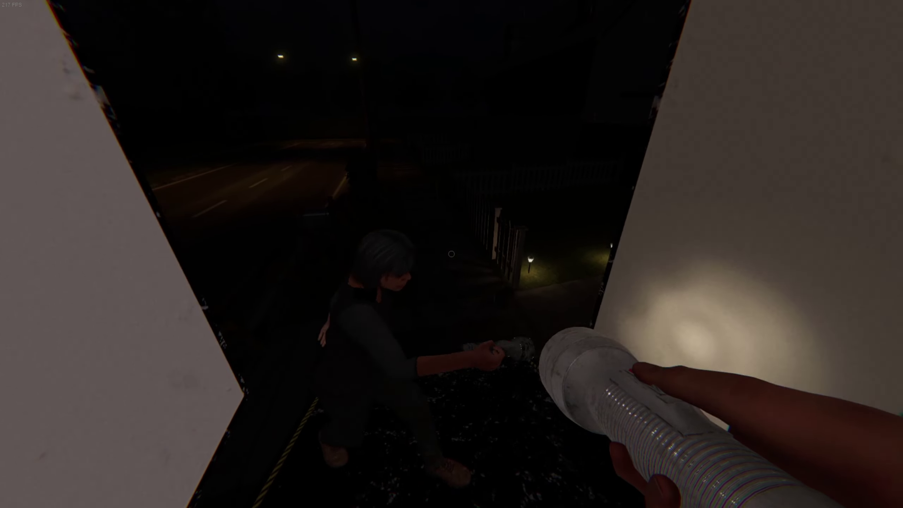
key("w")
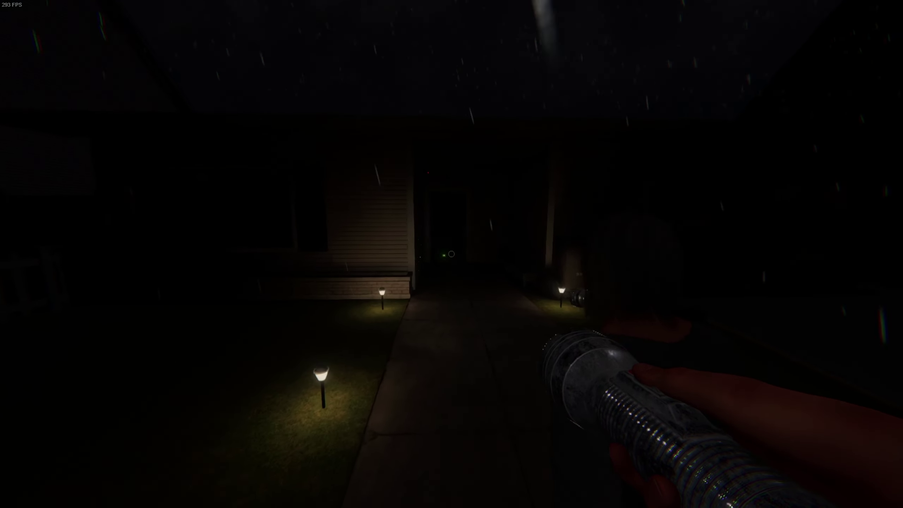
key("w")
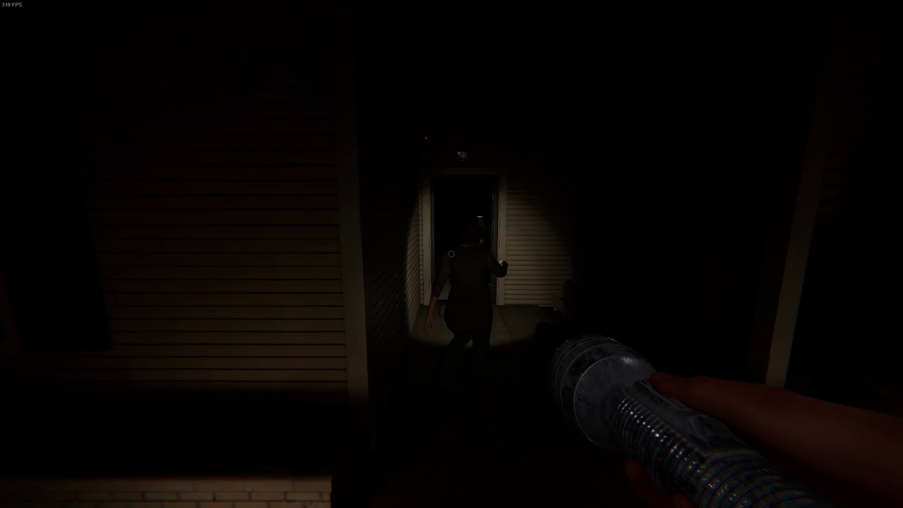
key("q")
key("q")
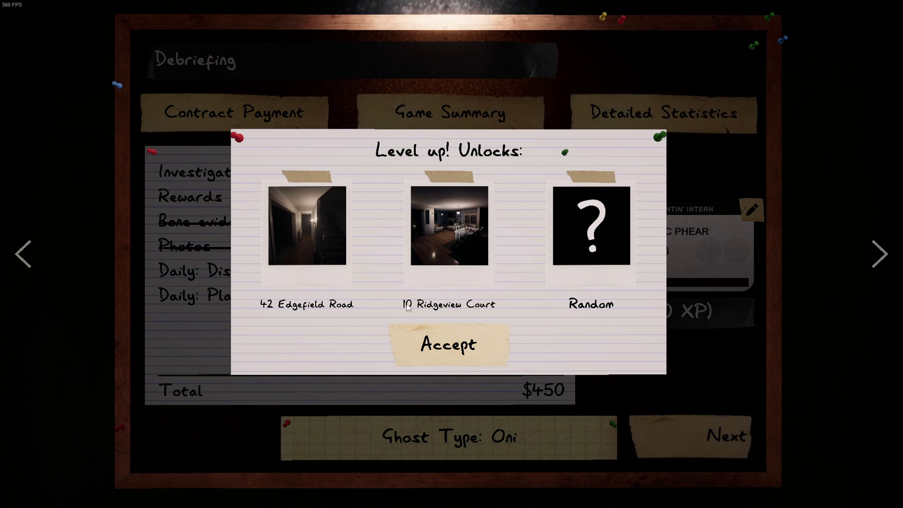
- Accept the level-up unlocks and move past the contract payment to the multiplayer lobby
left_click(488, 342)
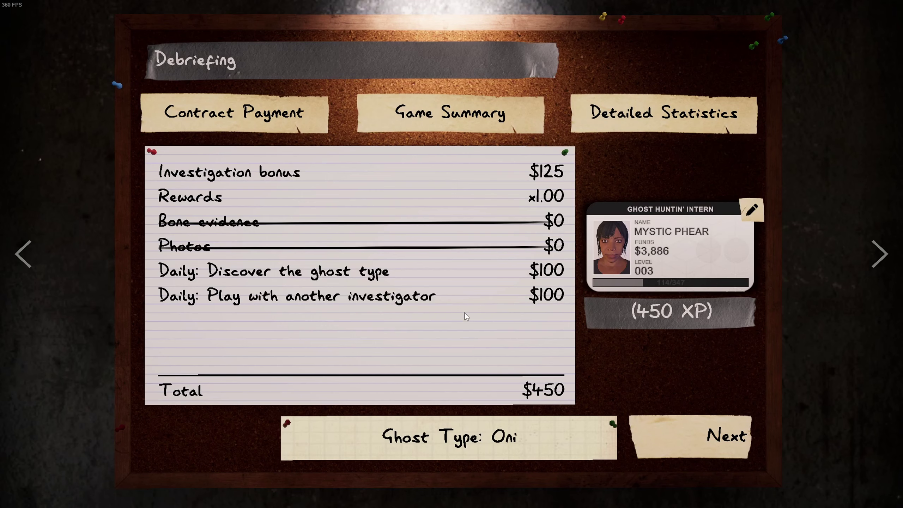
scroll(460, 308, "up", 2)
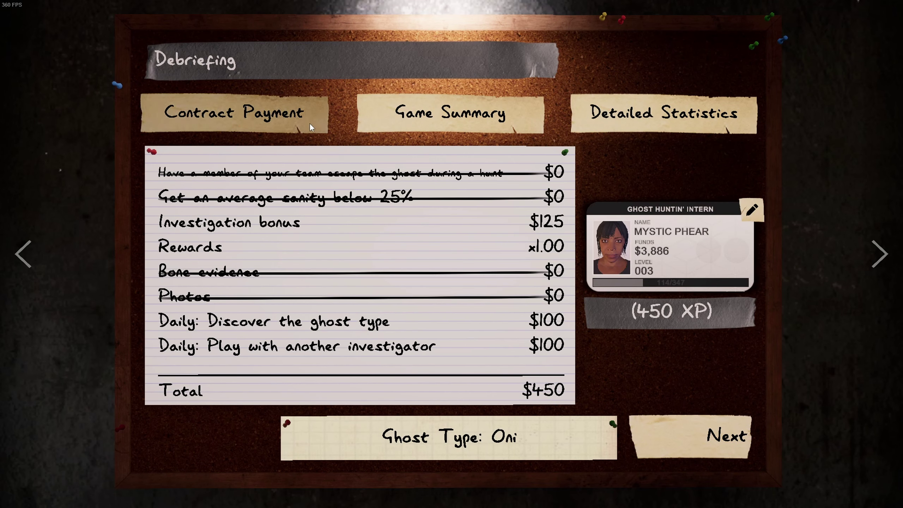
scroll(391, 256, "up", 2)
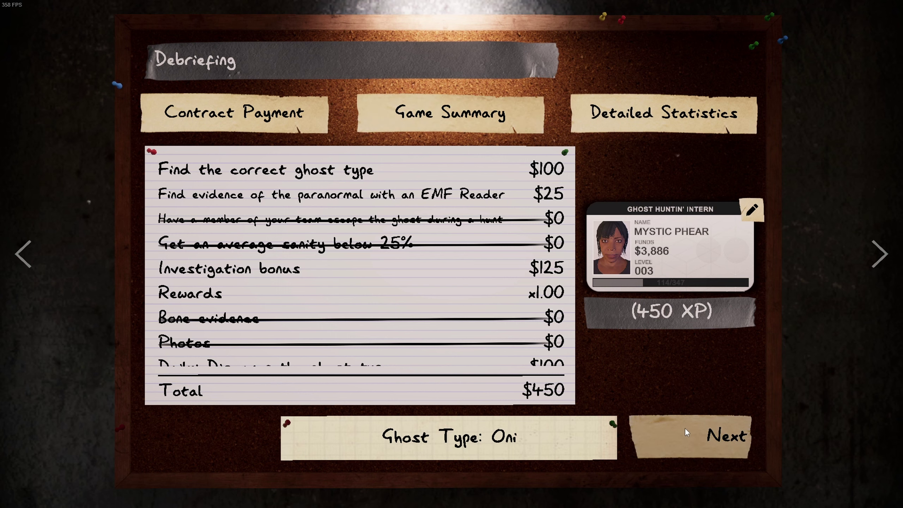
left_click(698, 431)
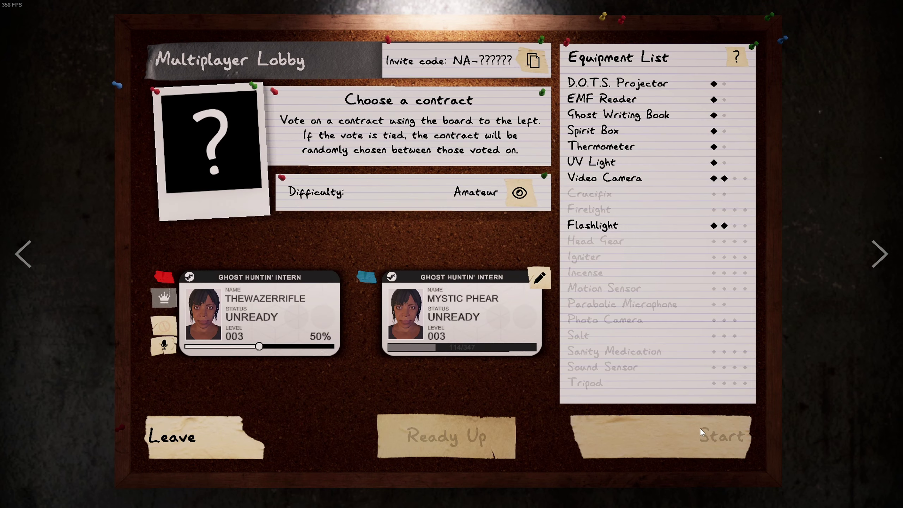
- Walk to the truck's equipment board and pick up the camcorder
left_click(741, 54)
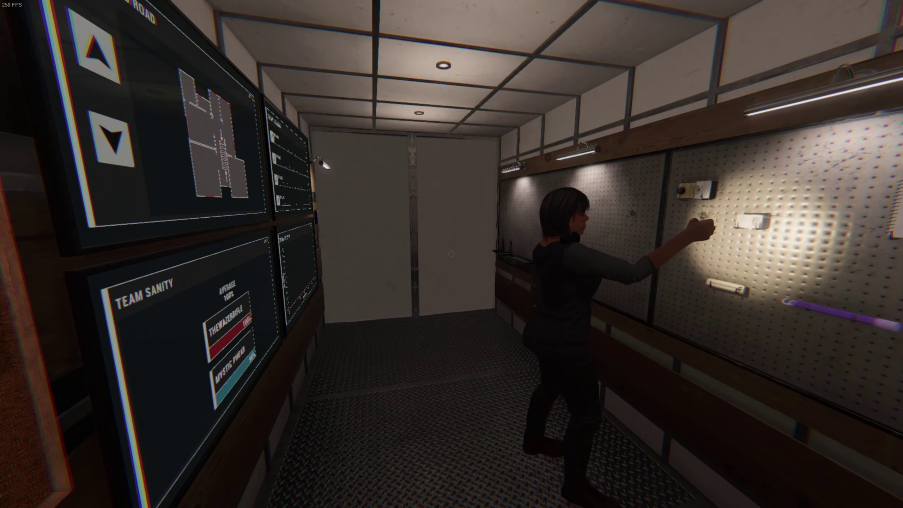
key("w")
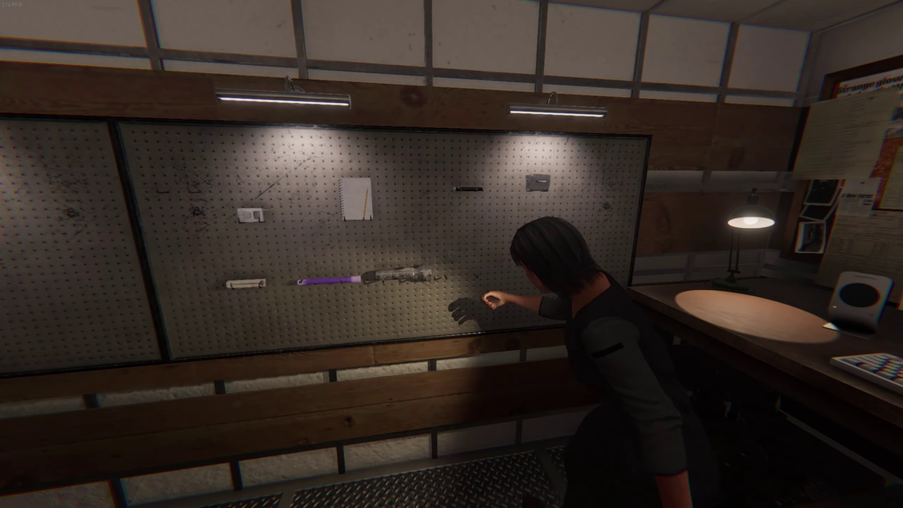
key("w")
key("e")
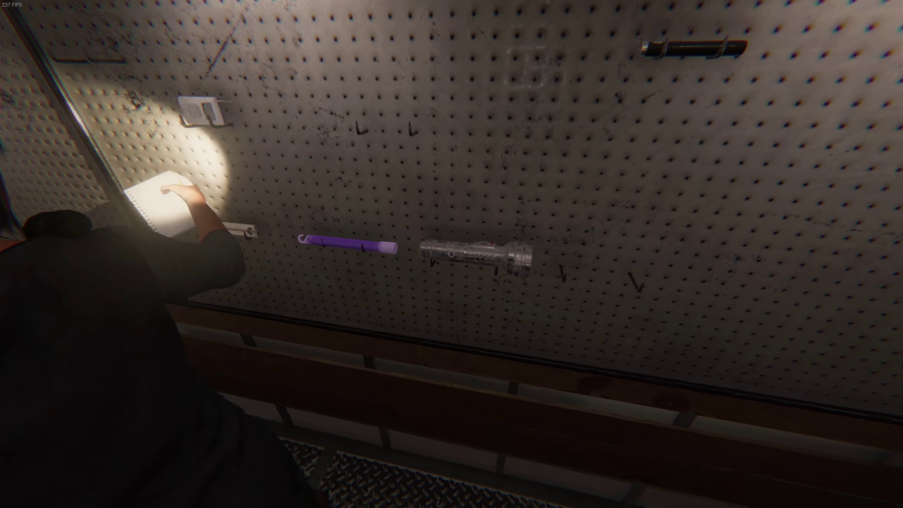
- Take the thermometer from the same equipment board
key("w")
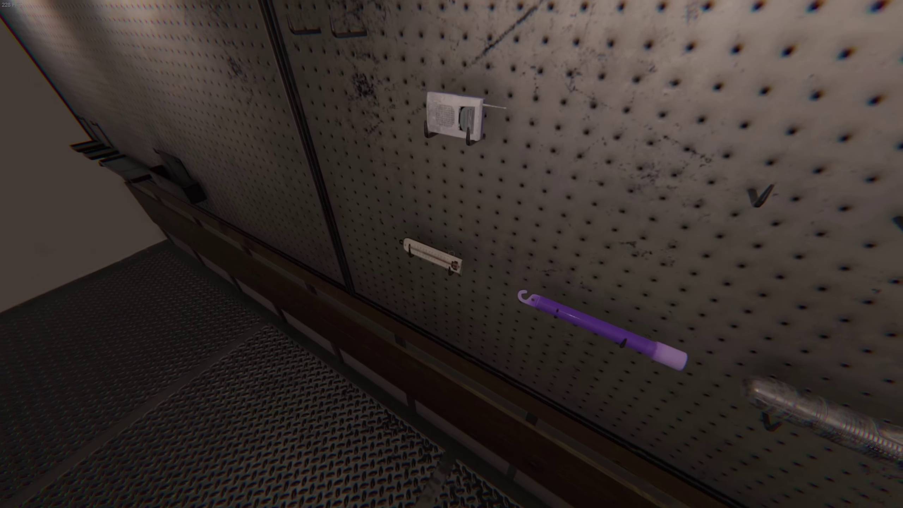
key("e")
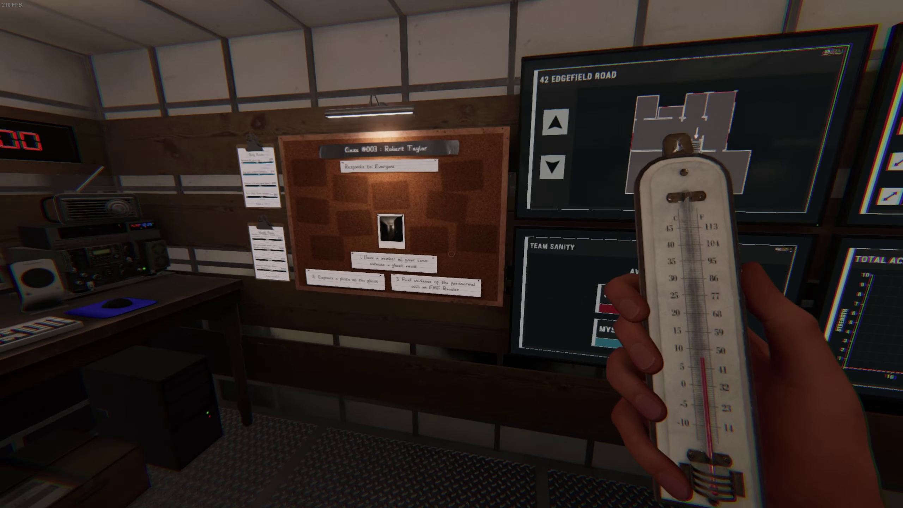
key("w")
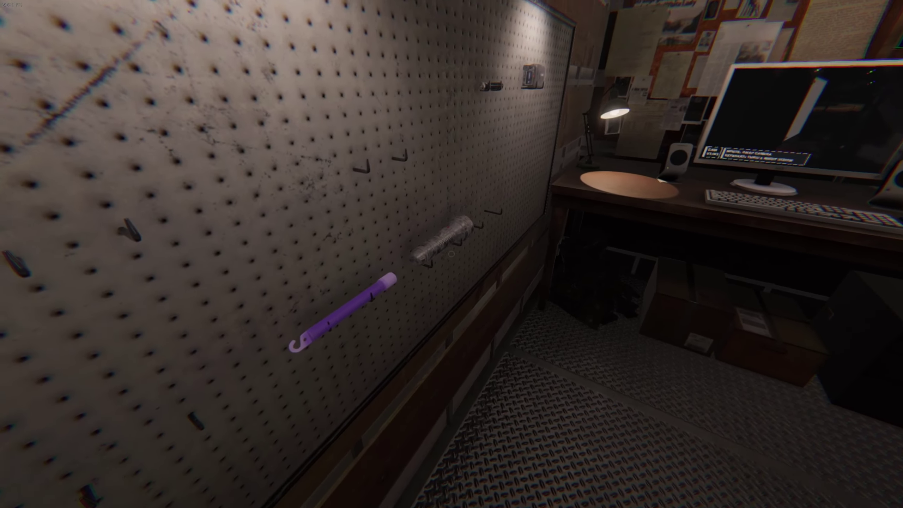
- Carry the thermometer out of the truck and into the dark bedroom with the dresser
key("q")
key("q")
key("w")
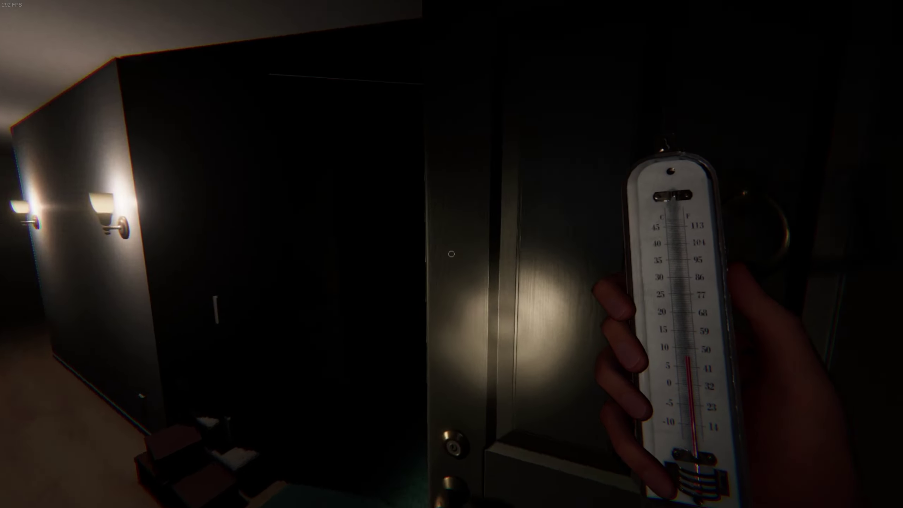
left_click(452, 254)
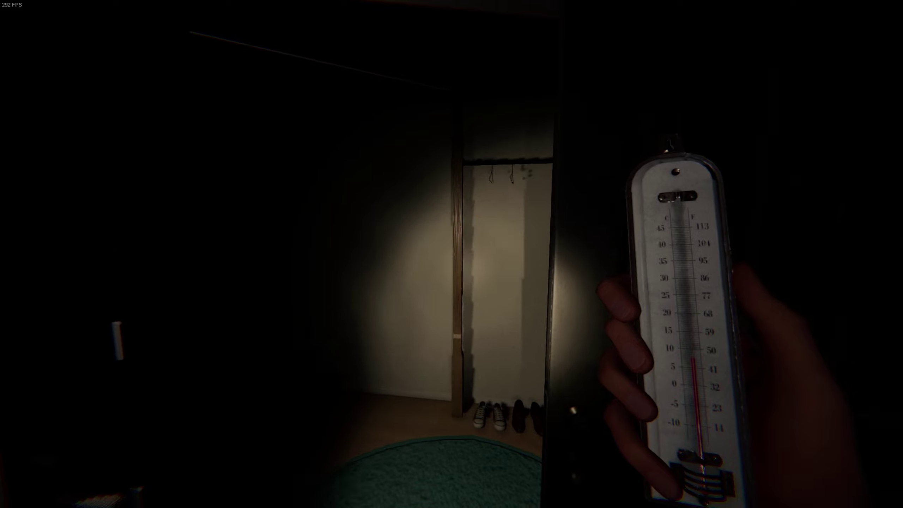
key("w")
key("w")
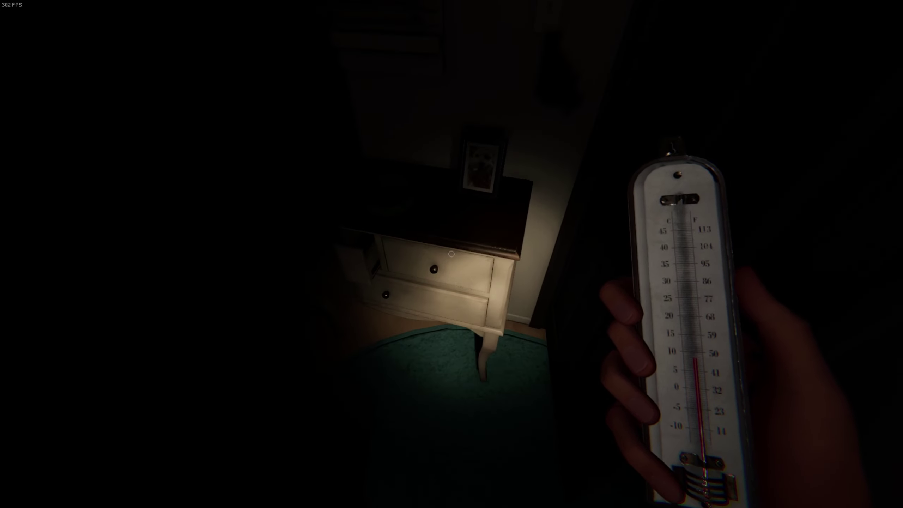
- Walk down the hallway to the next room and open the middle nightstand drawer
key("w")
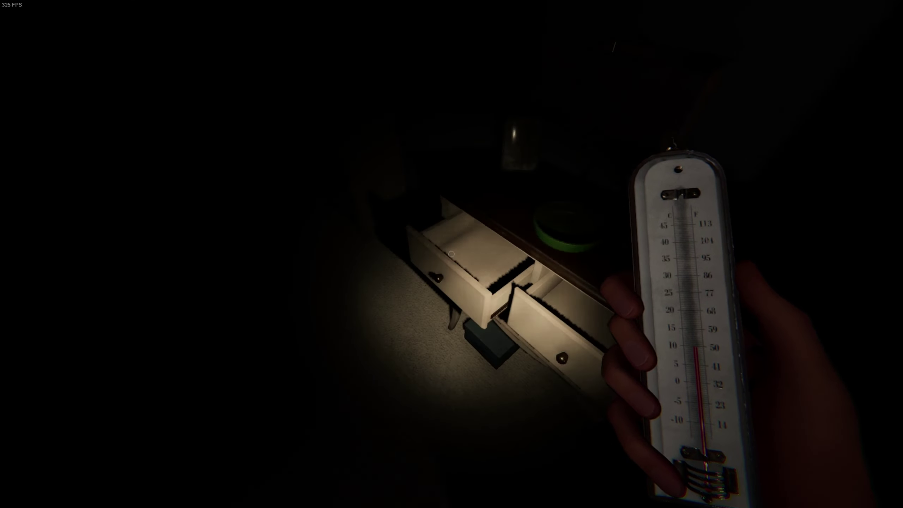
key("w")
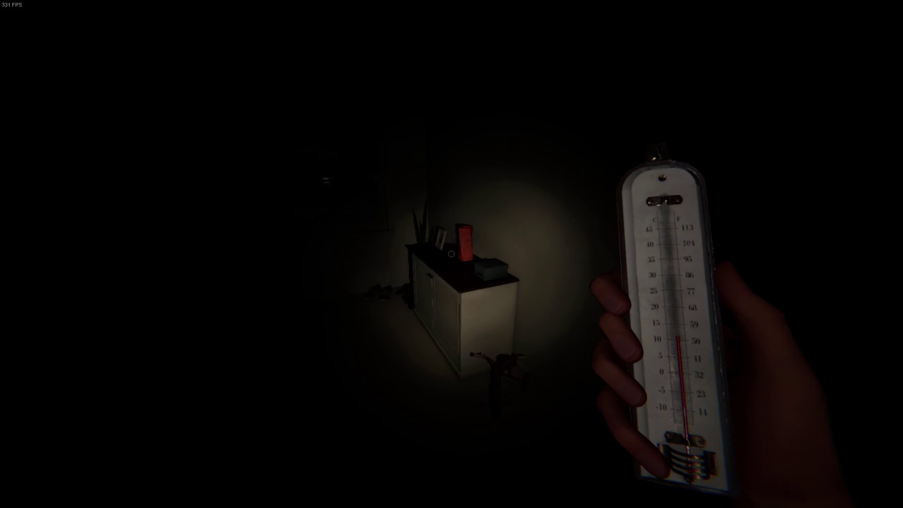
key("w")
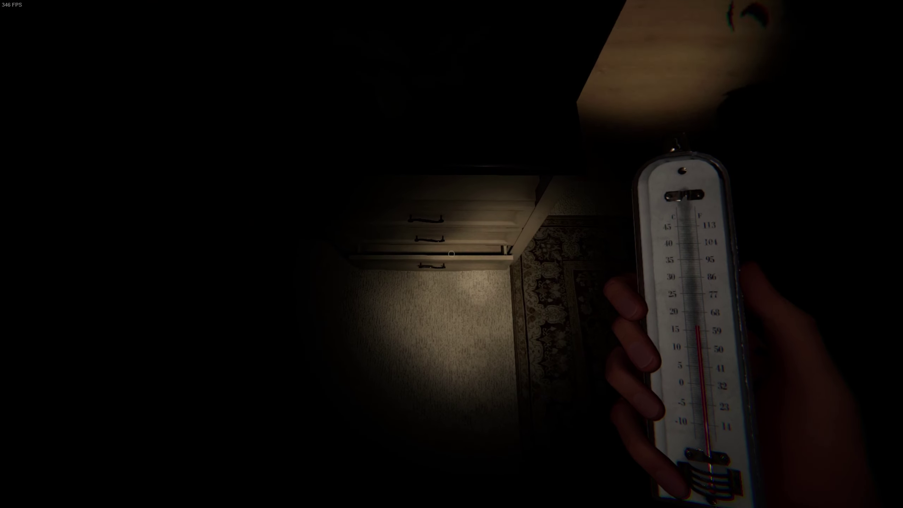
left_click(450, 254)
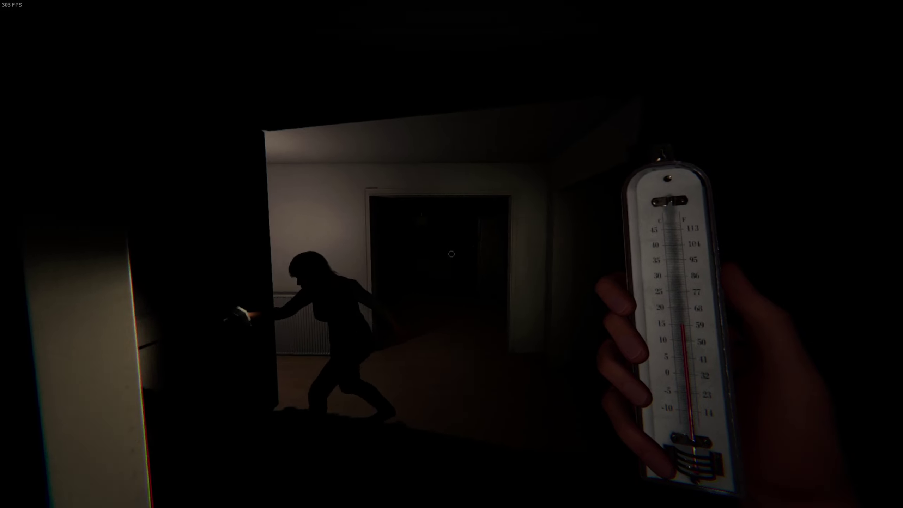
- Sweep the garage with the spirit box, then switch to the thermometer
key("q")
key("q")
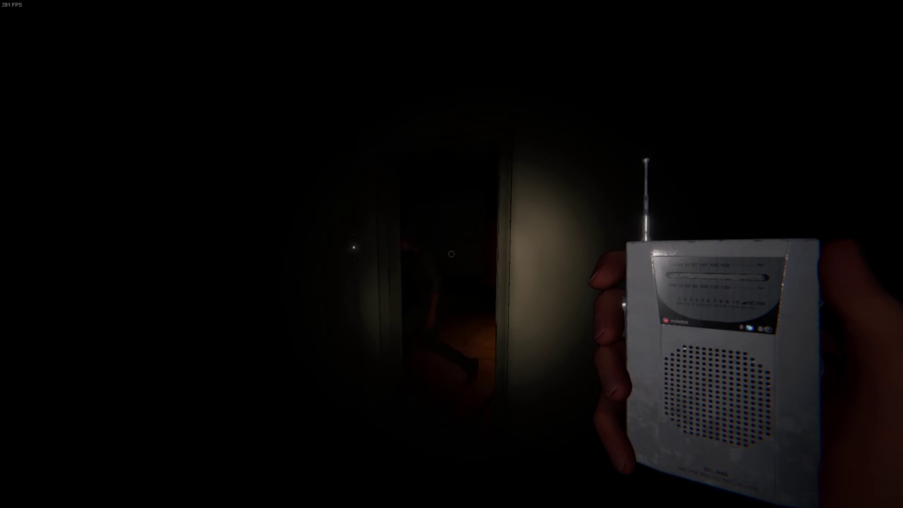
key("w")
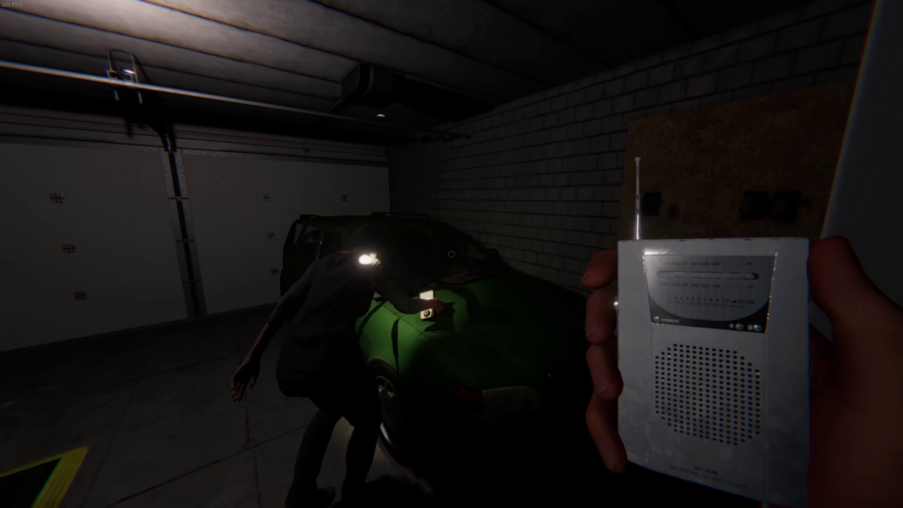
key("w")
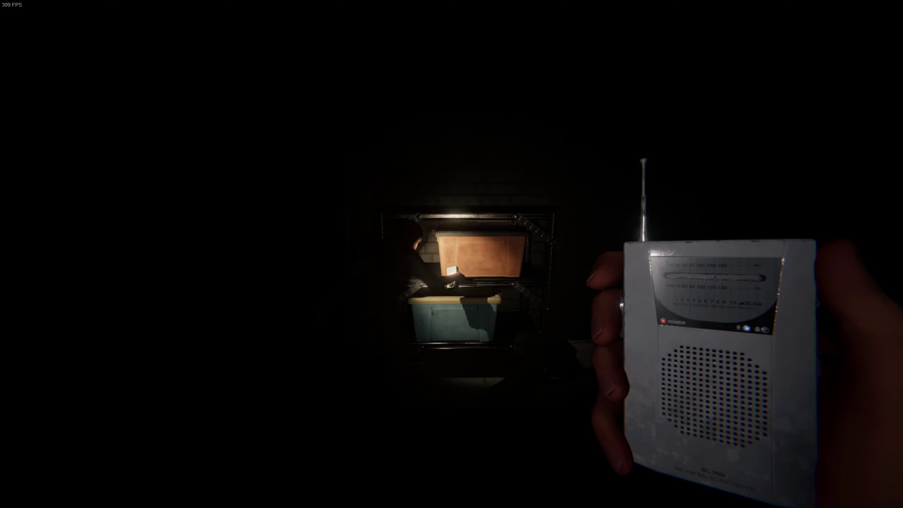
key("q")
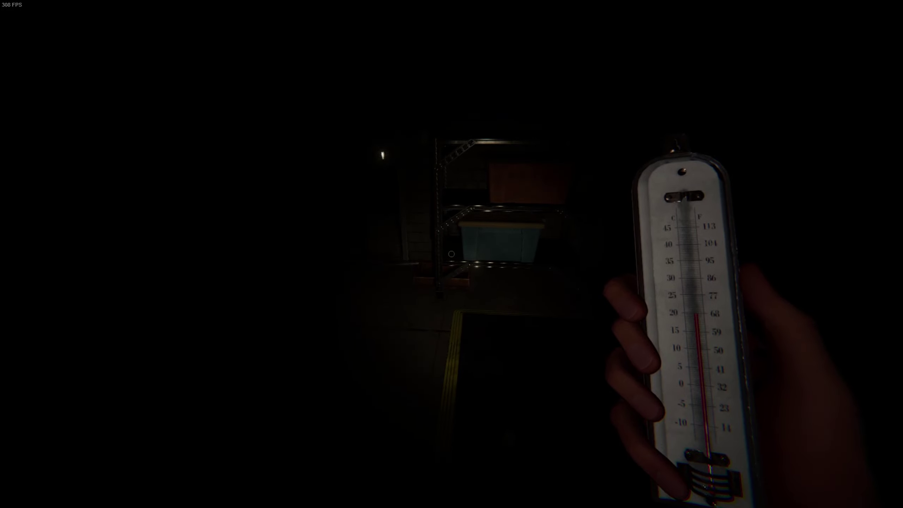
- Head back through the hallway and bedroom to the truck and grab the camcorder
left_click_drag(451, 254, 423, 247)
key("w")
key("q")
key("w")
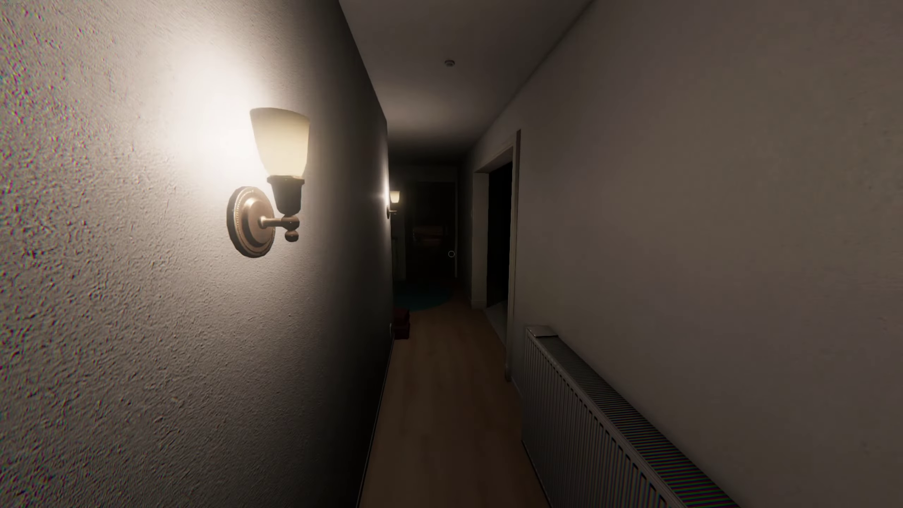
key("w")
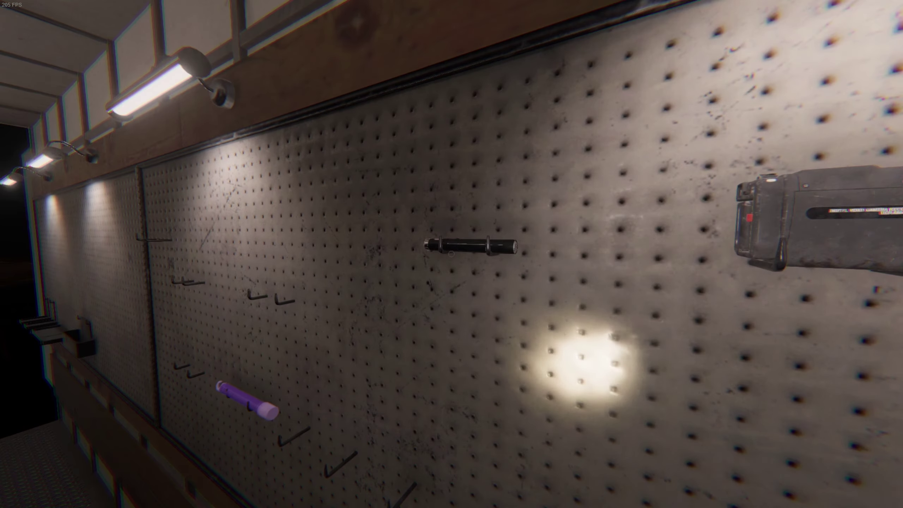
key("c")
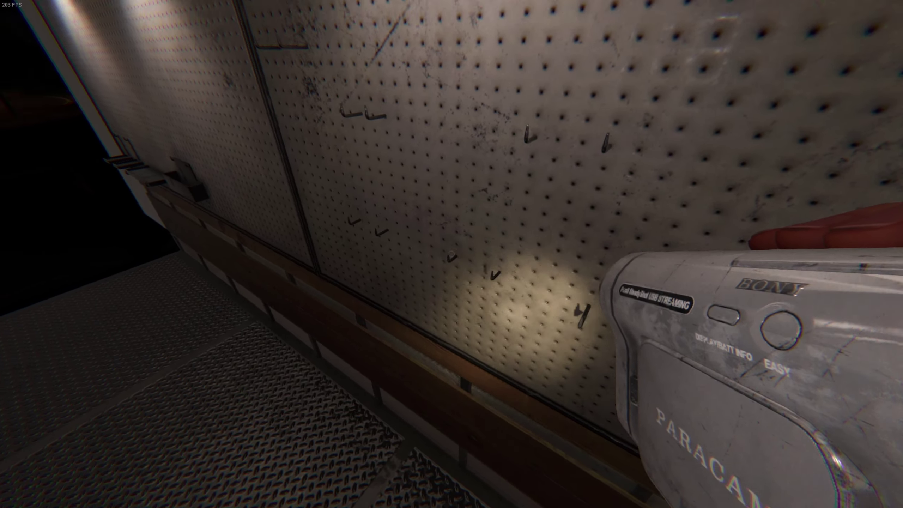
key("q")
key("q")
key("q")
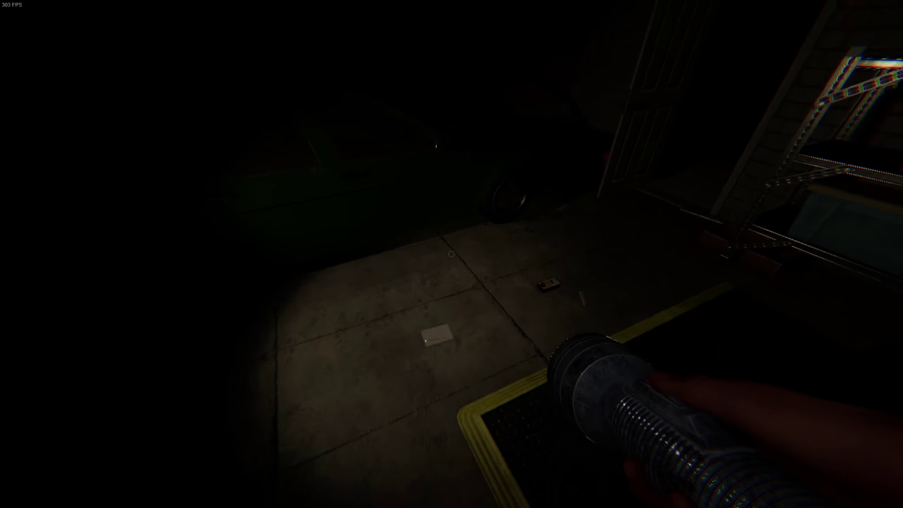
key("q")
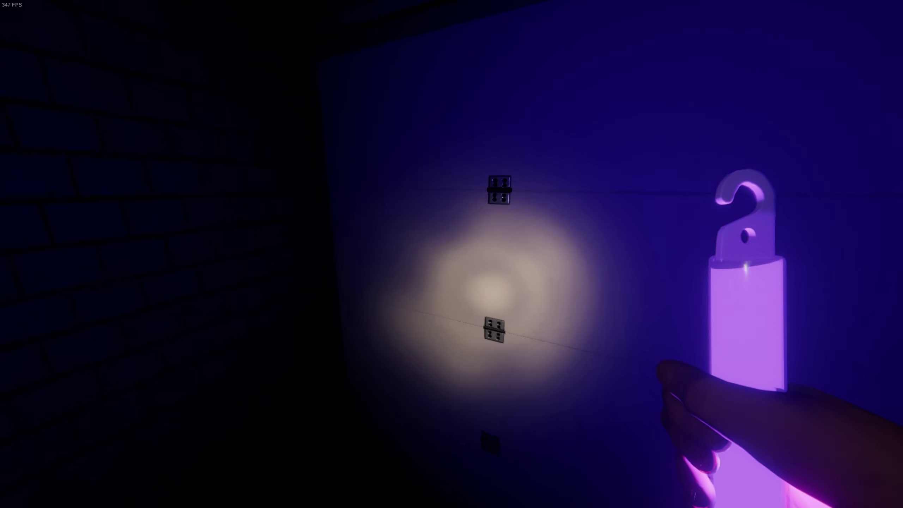
- Drop the purple glowstick by the garage wall, pick it back up, and walk into the hallway
key("g")
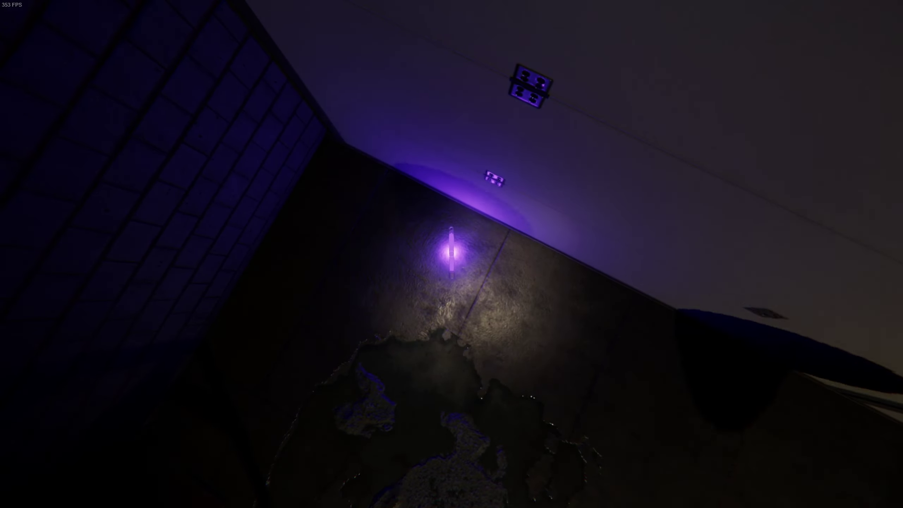
key("e")
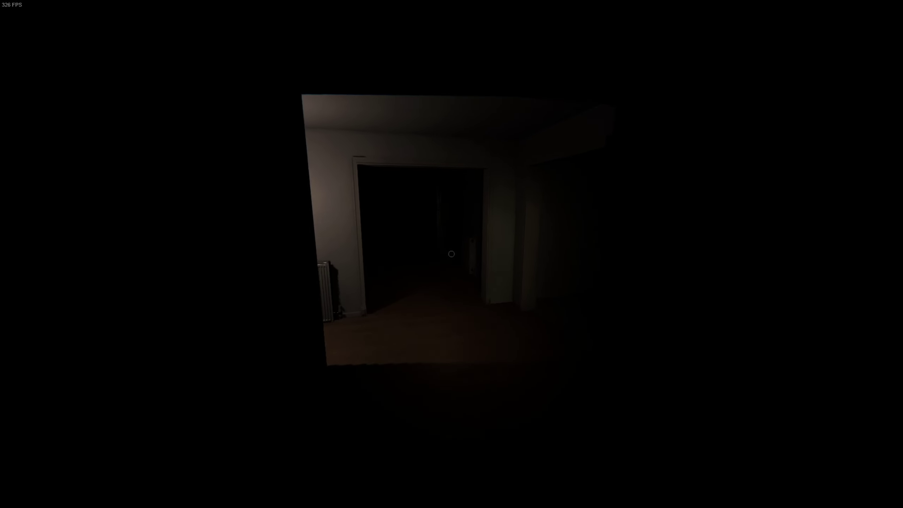
key("w")
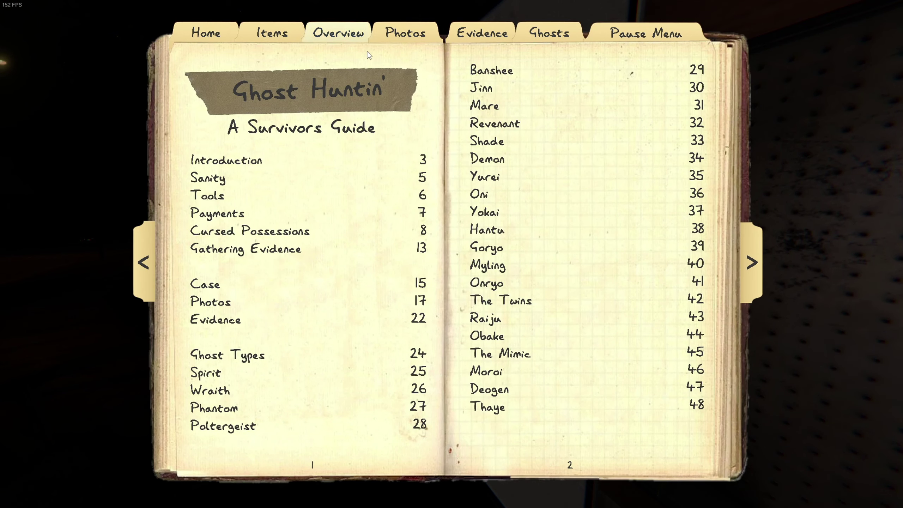
- Check the evidence page: Ultraviolet and Freezing Temperatures leave Jinn, Demon, Hantu or The Mimic
left_click(491, 43)
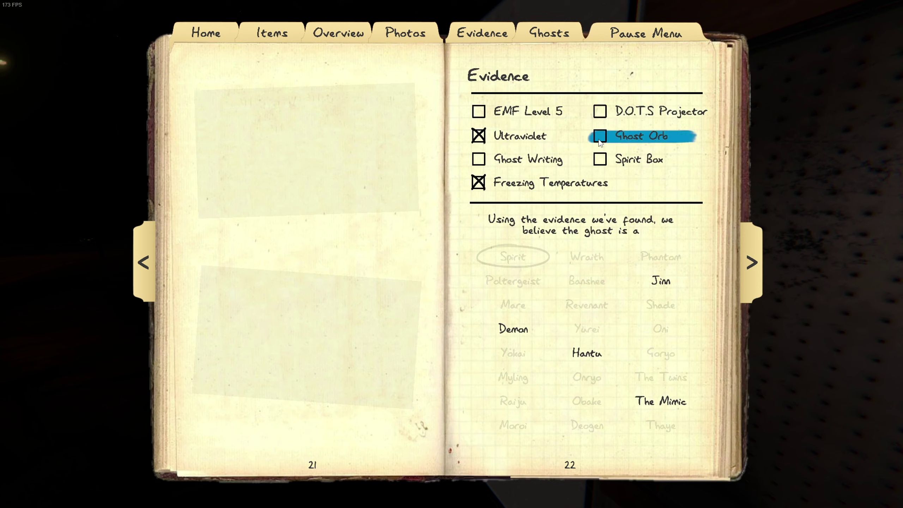
key("j")
- Switch the truck computer to the garage camera feed and turn its night vision off
key("w")
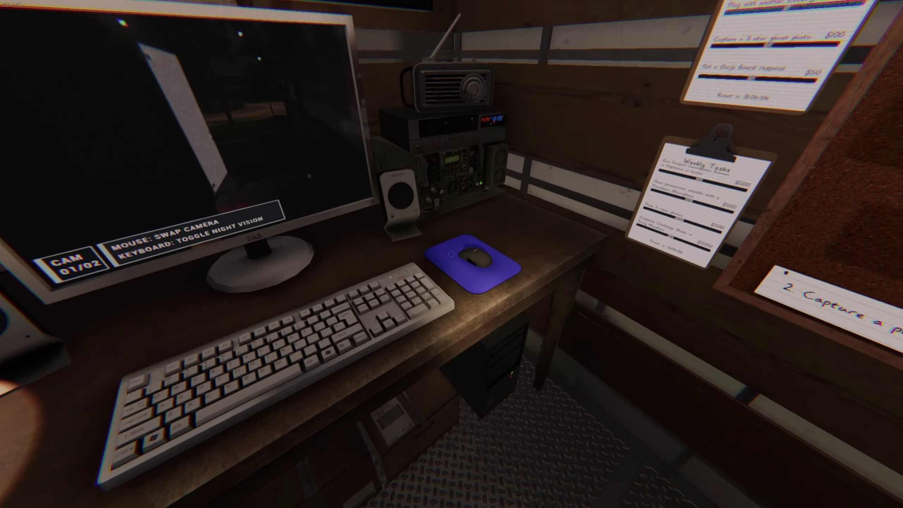
left_click(452, 255)
left_click(451, 254)
key("s")
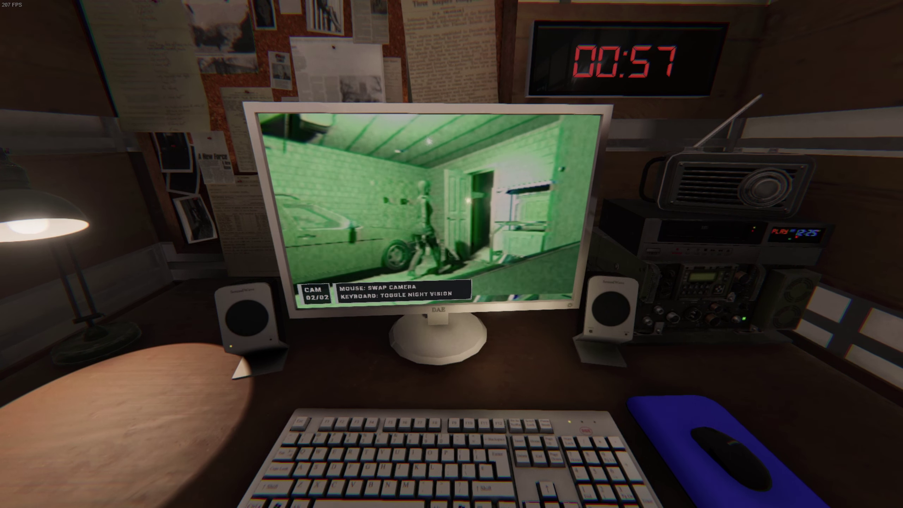
key("space")
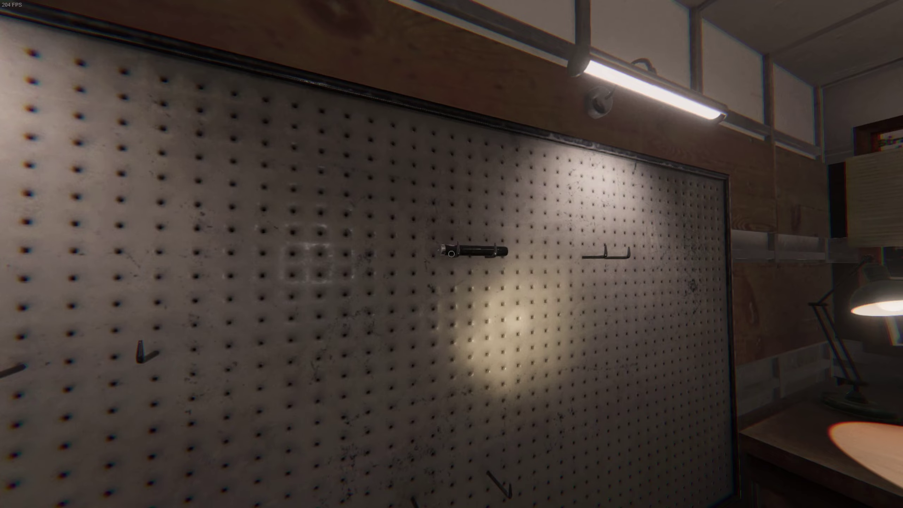
- Reopen the journal, rule out Ghost Writing, and mark then unmark D.O.T.S Projector
key("j")
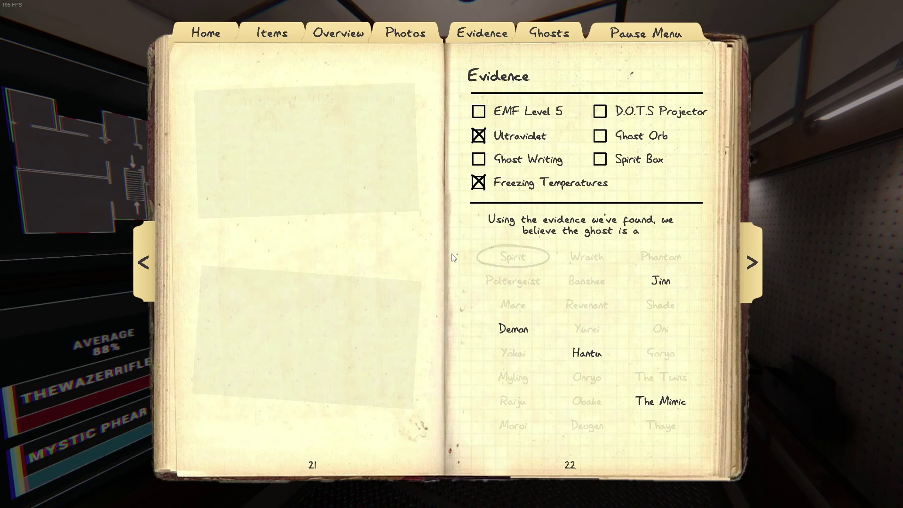
left_click(479, 160)
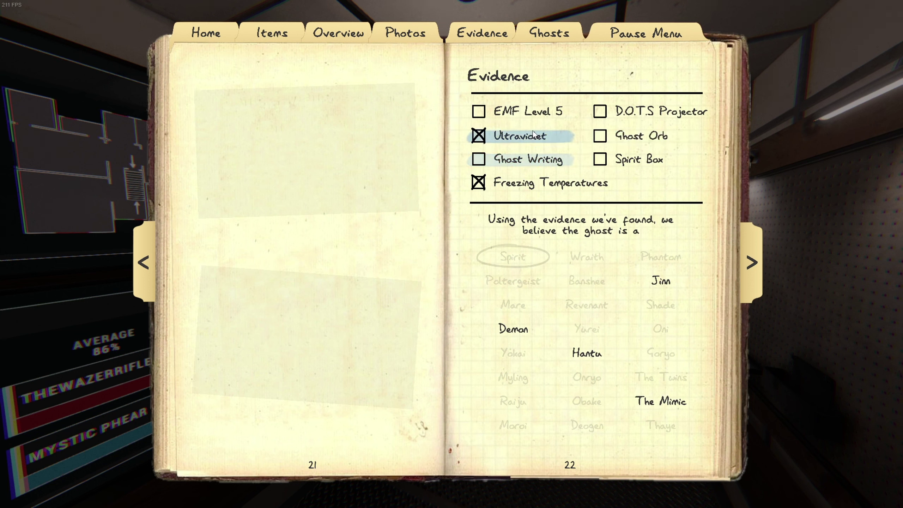
left_click(649, 113)
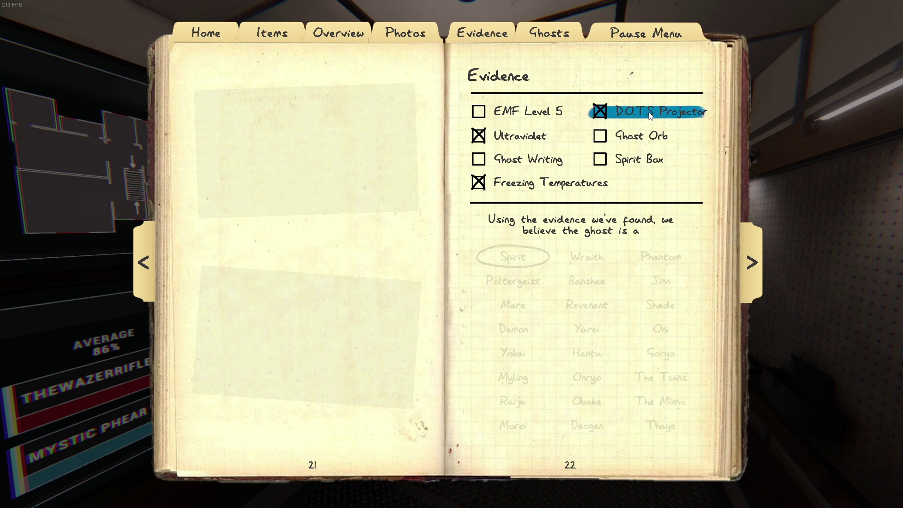
left_click(649, 115)
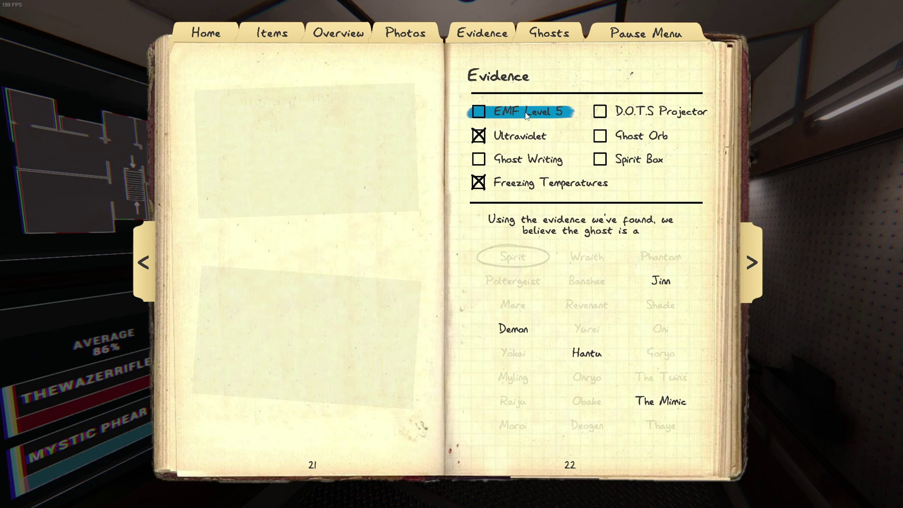
- Close the journal and walk out of the truck into the house hallway
key("j")
key("w")
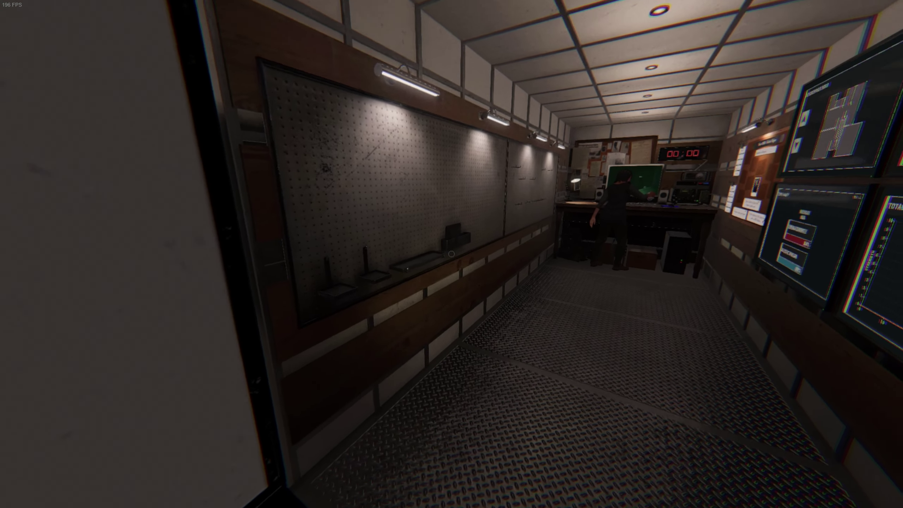
key("w")
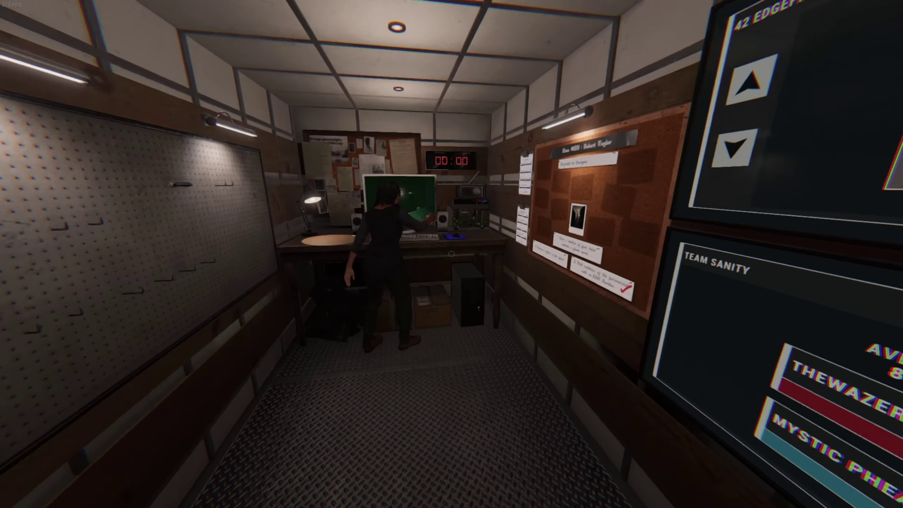
key("s")
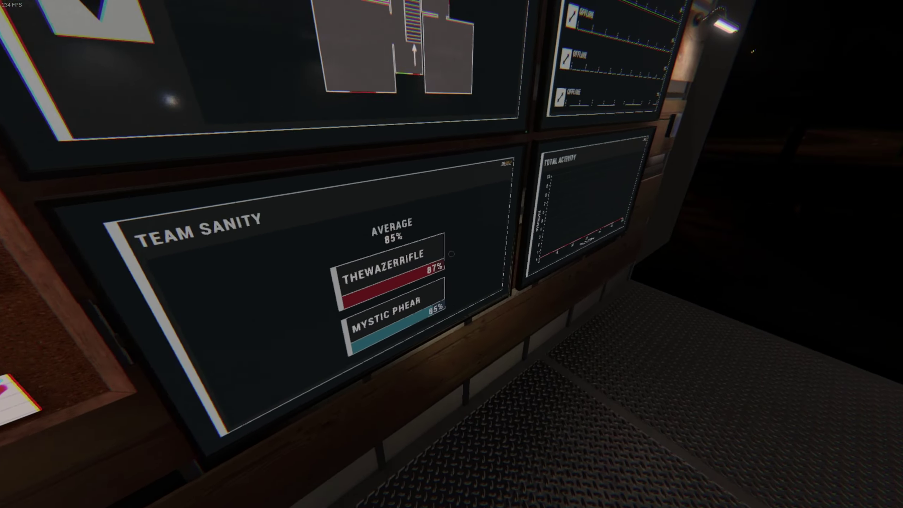
key("w")
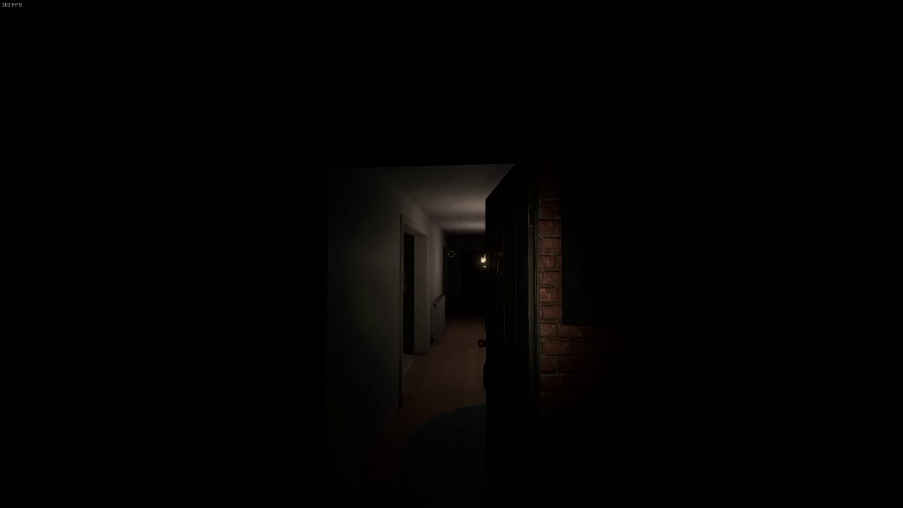
key("w")
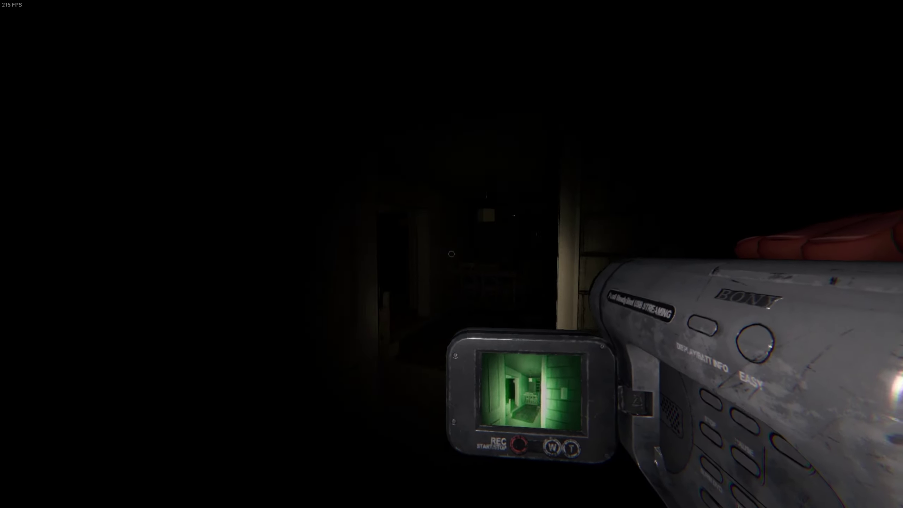
- Walk with the video camera through the dining room into the corridor
key("w")
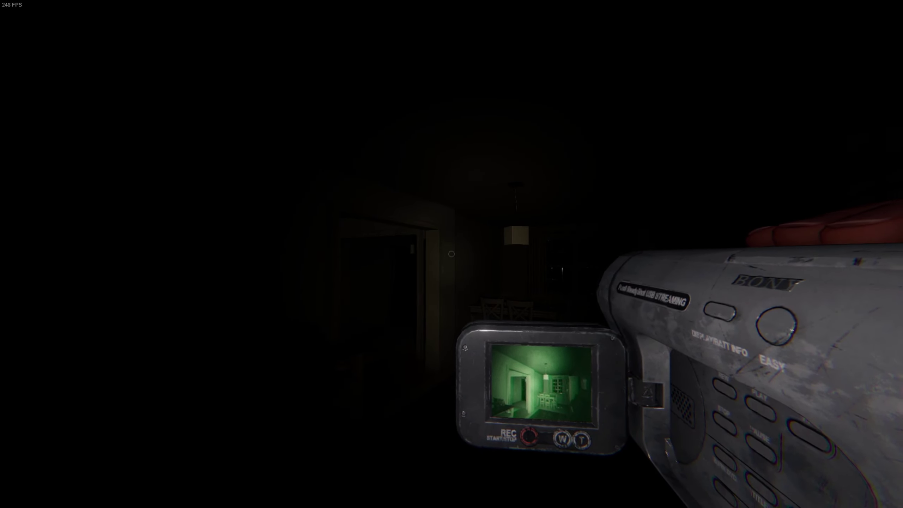
key("w")
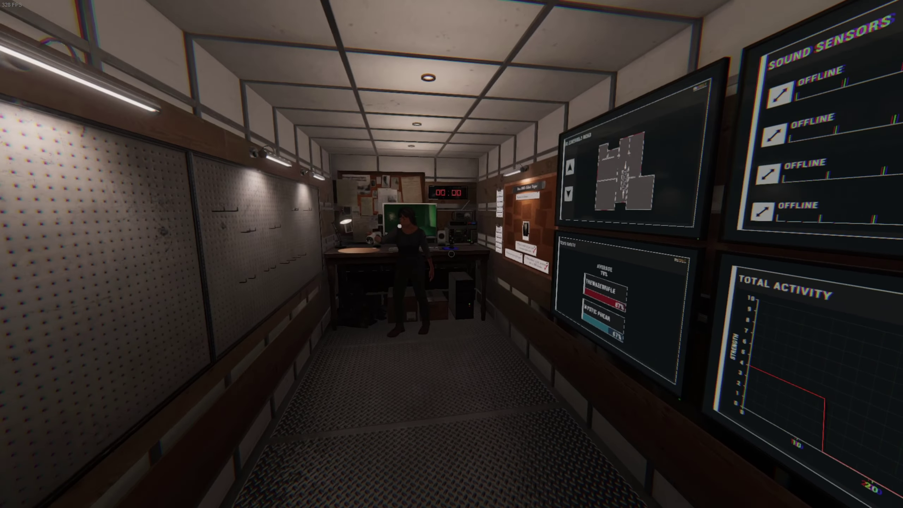
key("w")
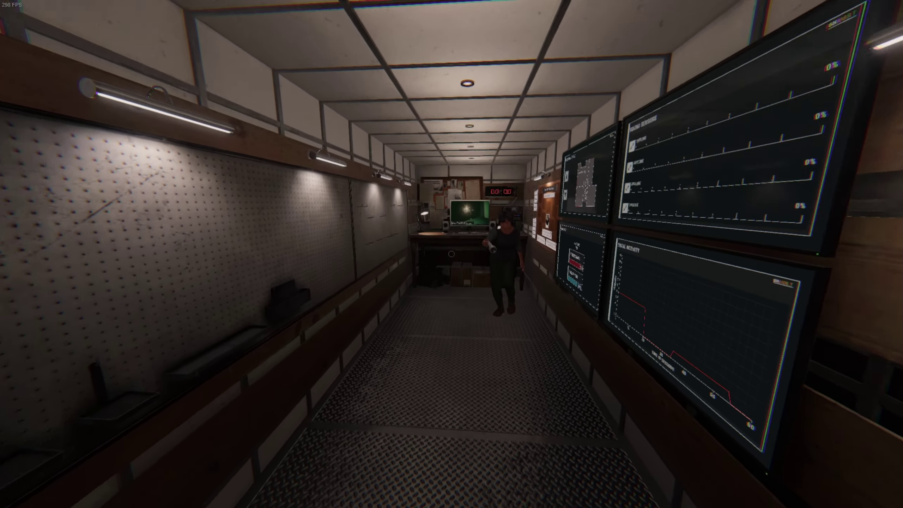
- Walk down the truck past the sanity monitors to the desk's CCTV monitor
key("w")
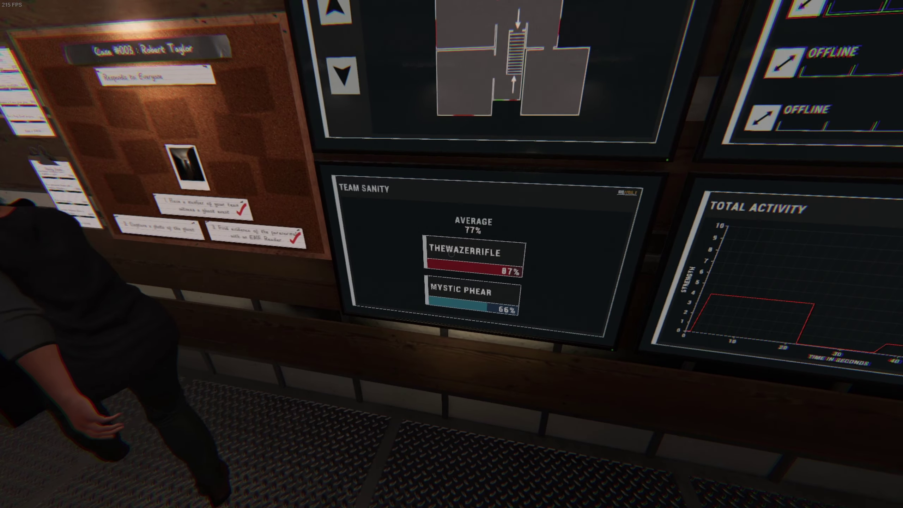
key("w")
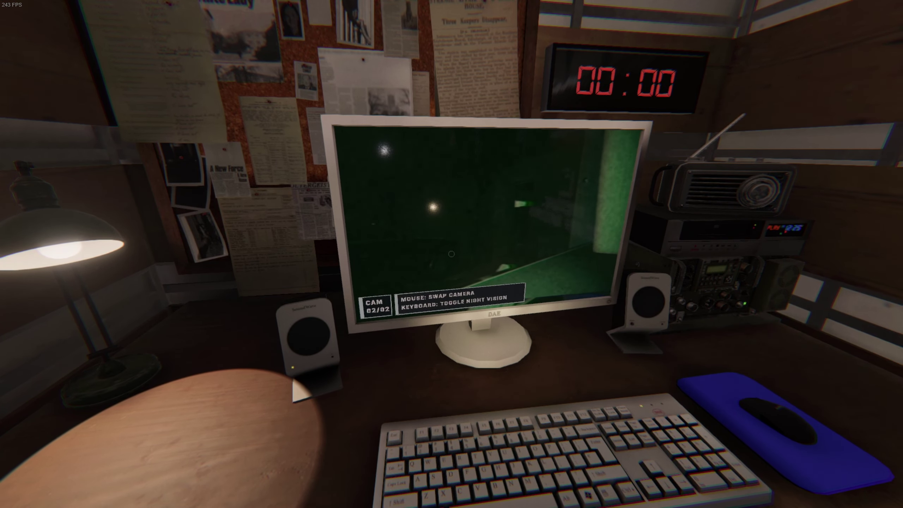
- Study the desk camera feed and nearby monitors, then turn toward the rear doors
key("w")
key("w")
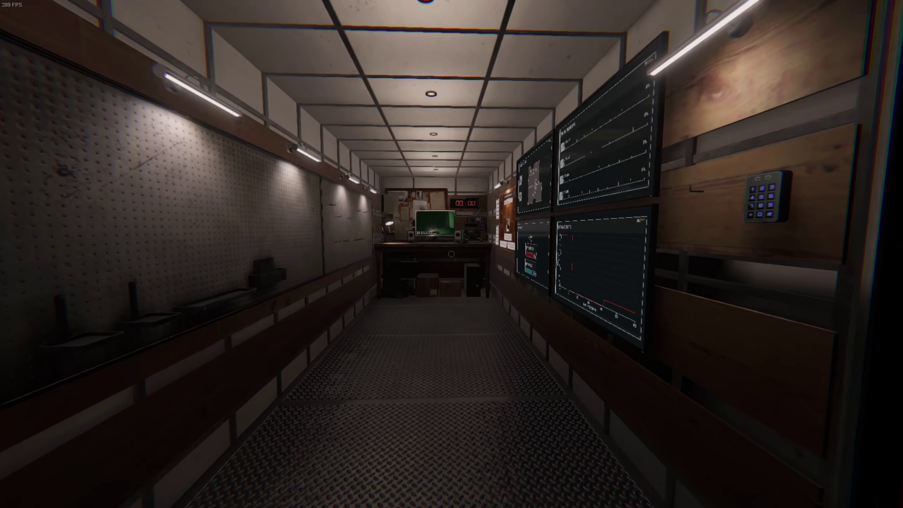
key("w")
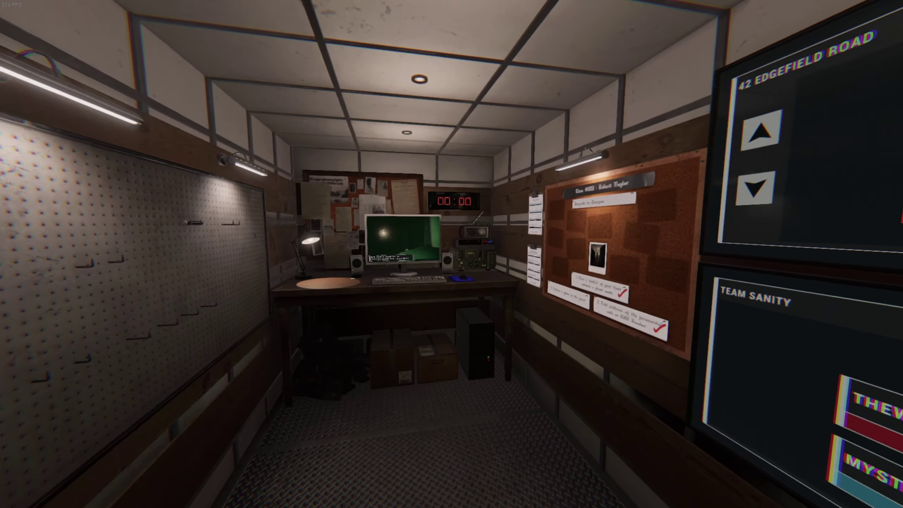
key("w")
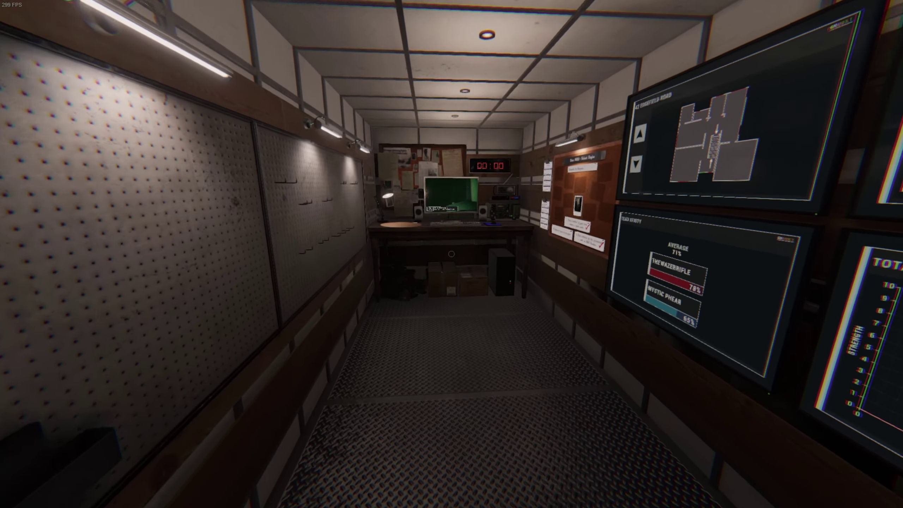
key("w")
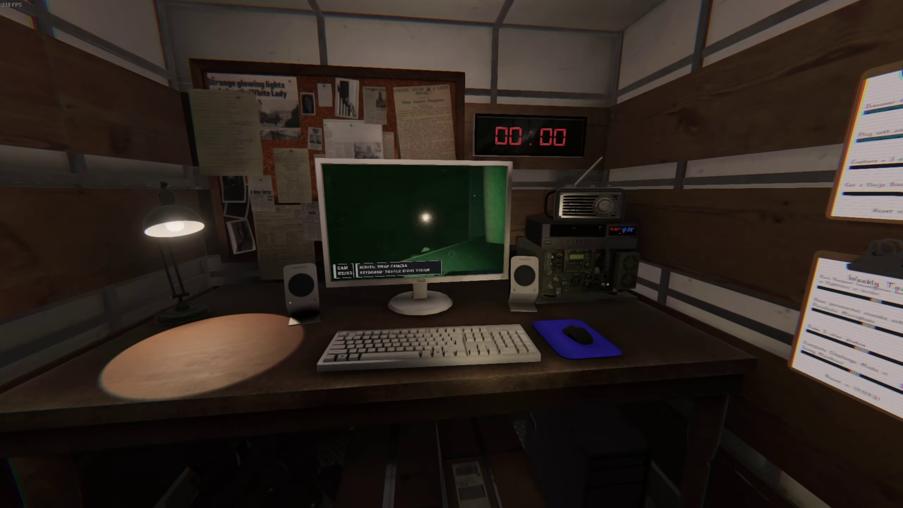
key("w")
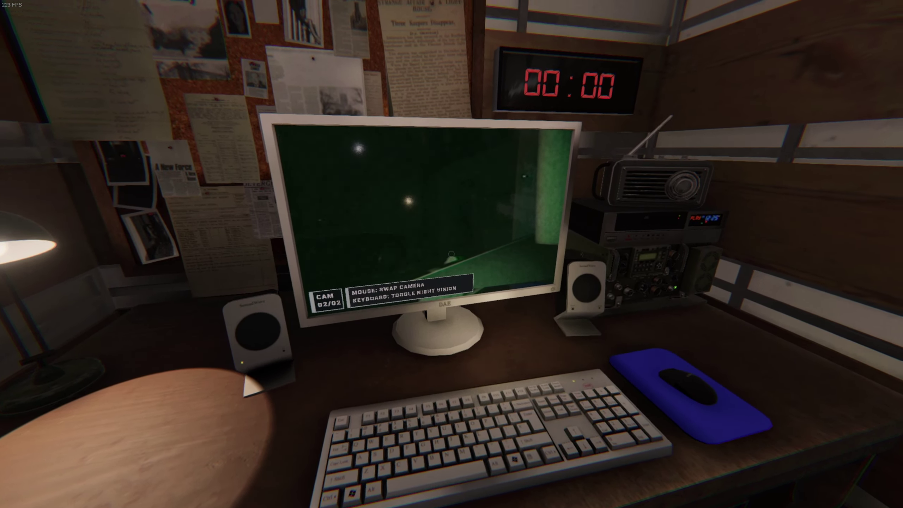
key("s")
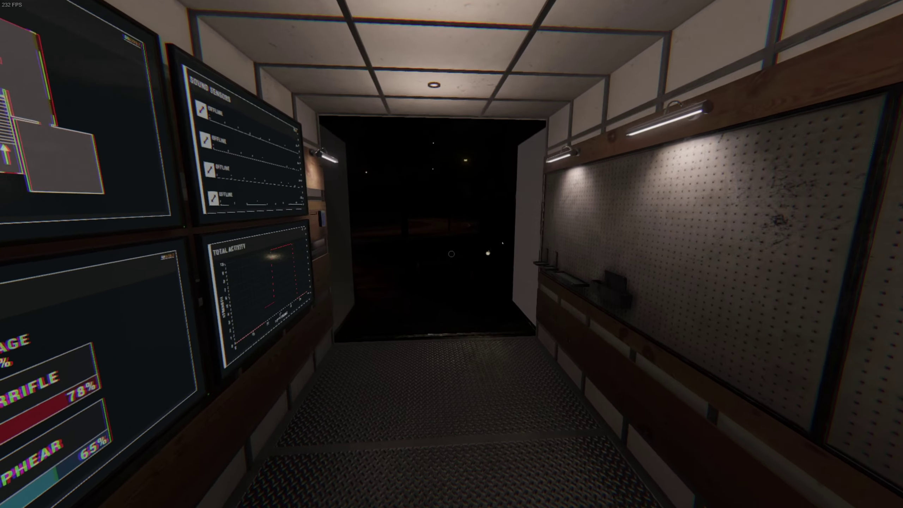
- Move around the truck, backing in as a teammate enters, glancing at board and desk
key("w")
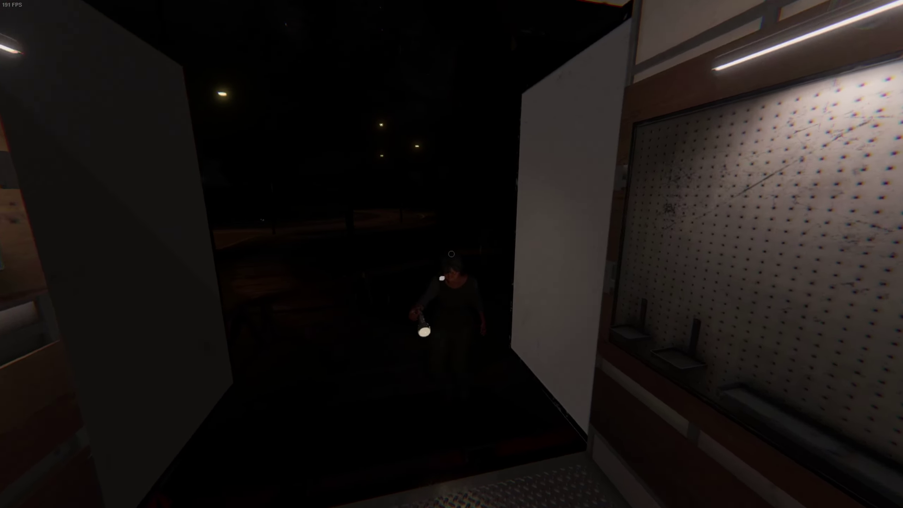
key("s")
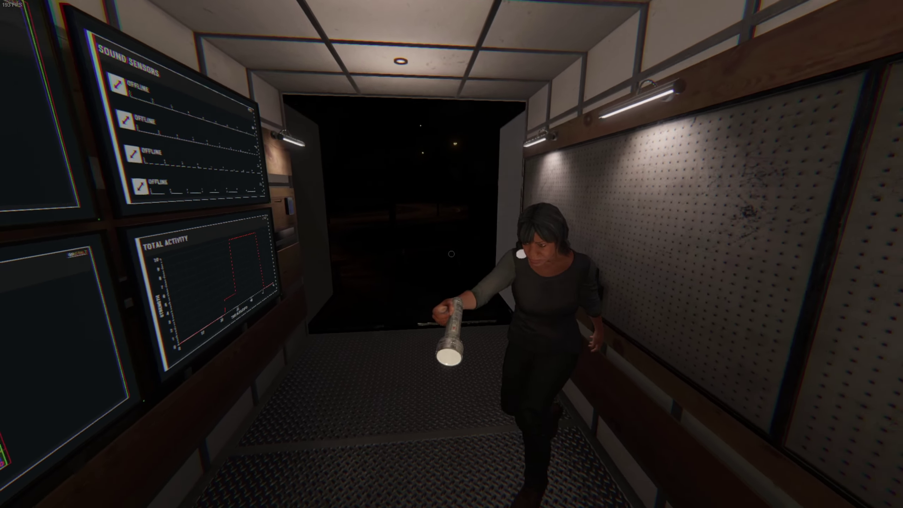
key("w")
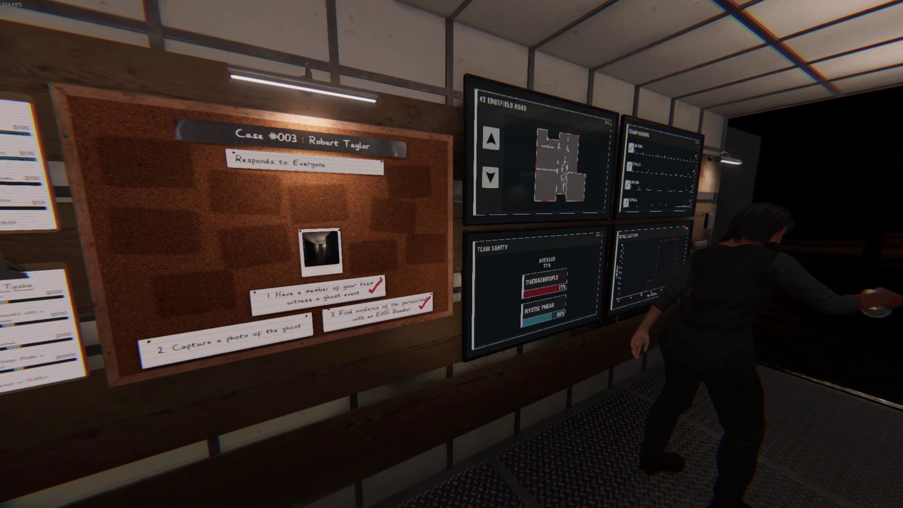
key("w")
key("s")
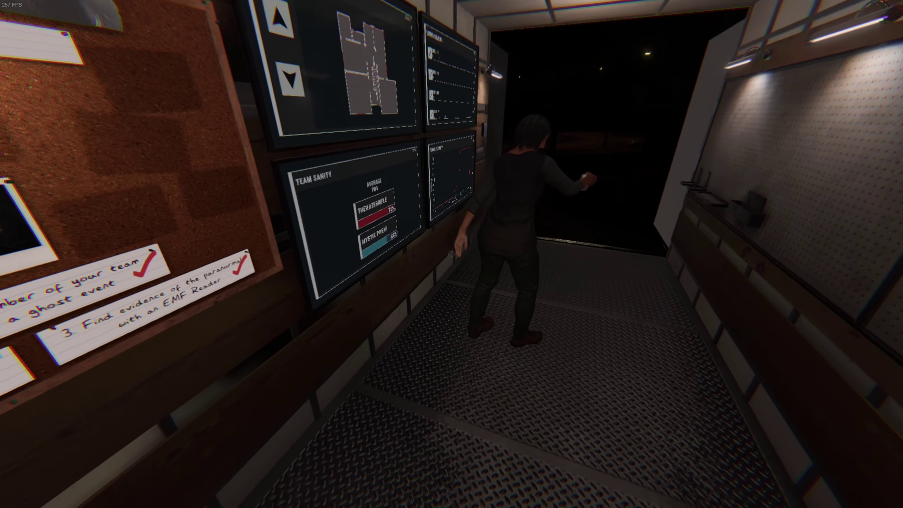
- Check the journal Evidence page: Ghost Orb and Spirit Box ruled out, Jinn or Demon left
key("j")
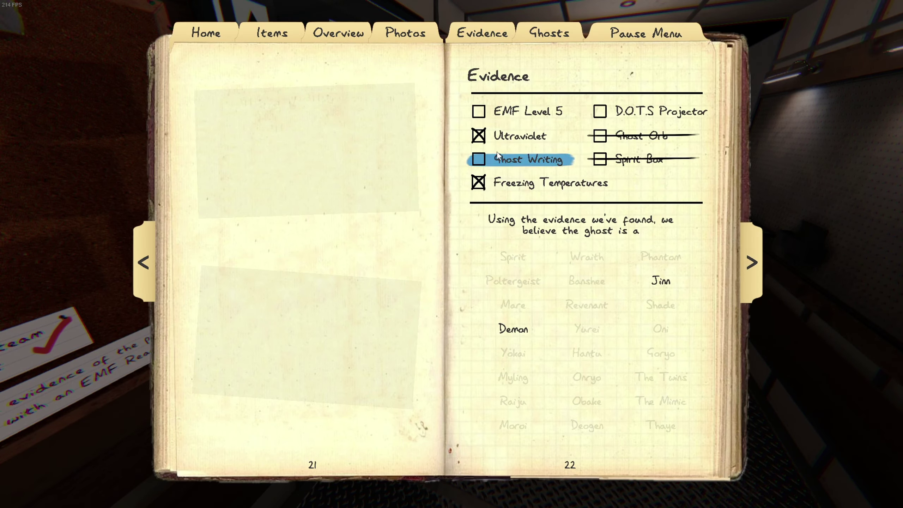
key("j")
key("w")
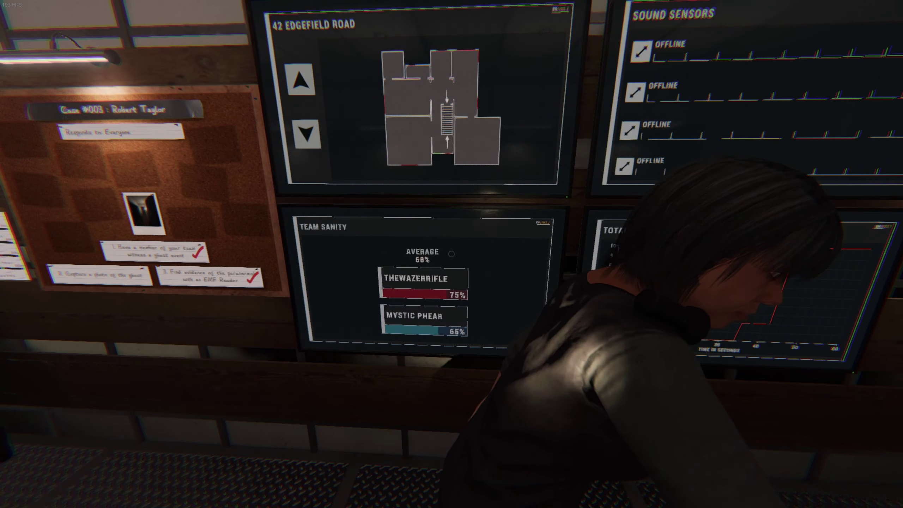
- Pace between the wall monitors, truck exit and the desk's camera feed monitor
key("w")
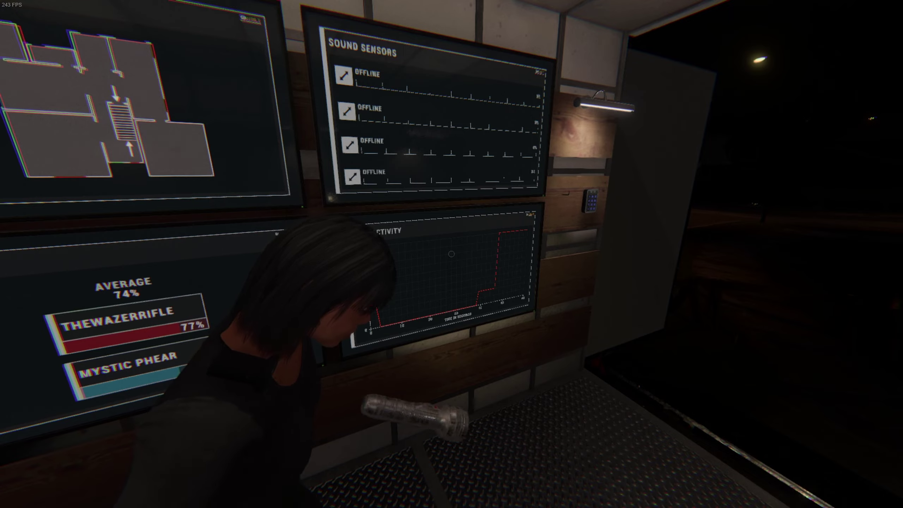
key("s")
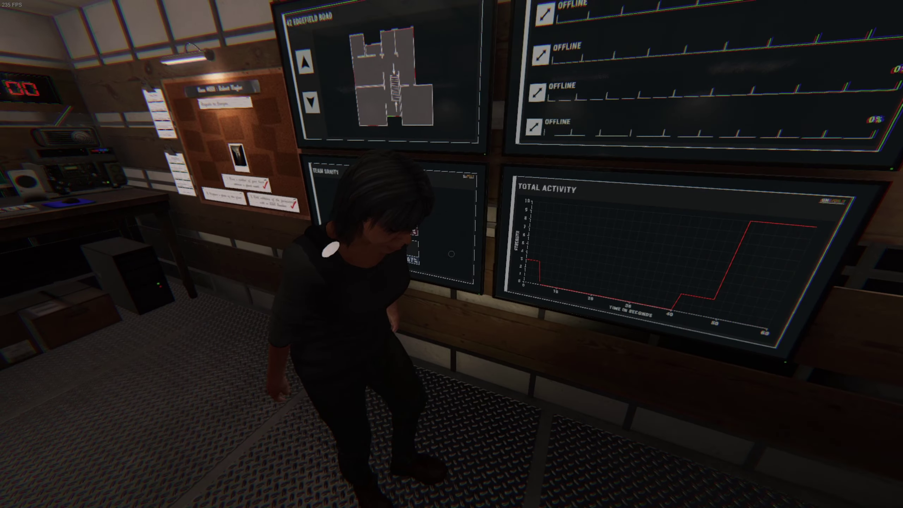
key("w")
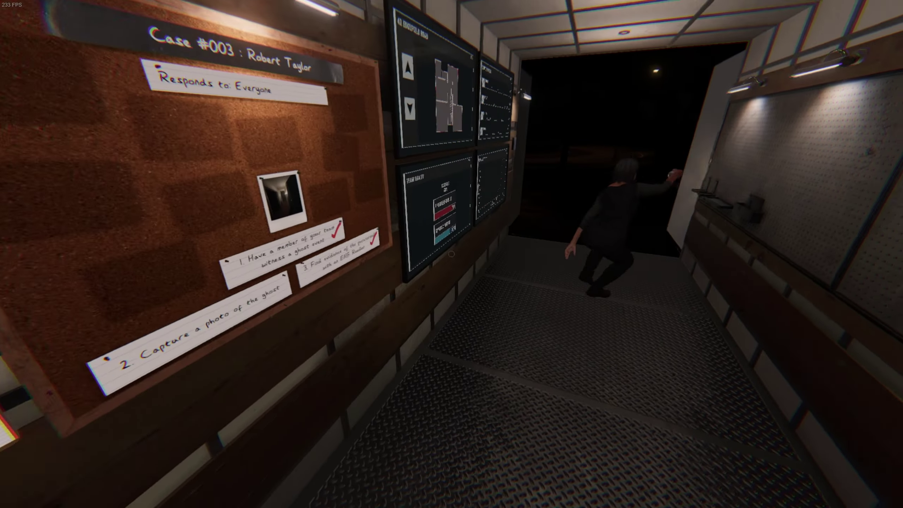
key("w")
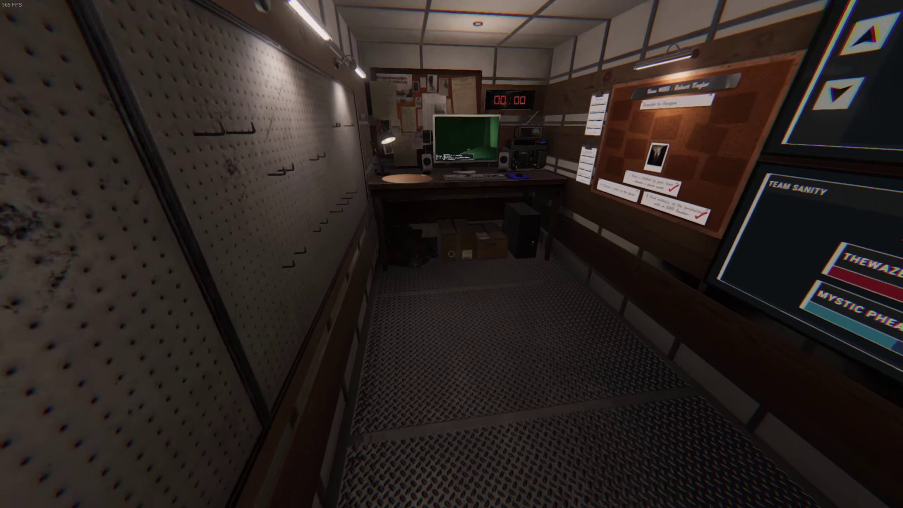
key("w")
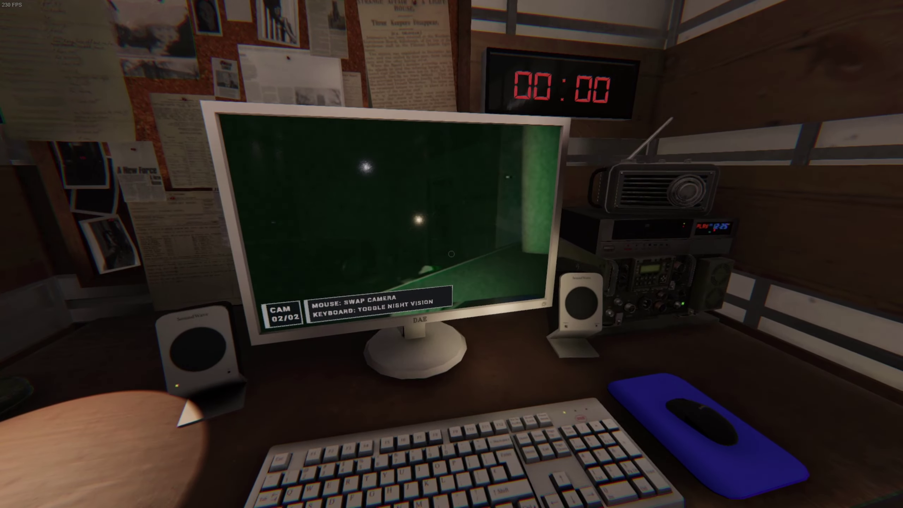
key("w")
key("w")
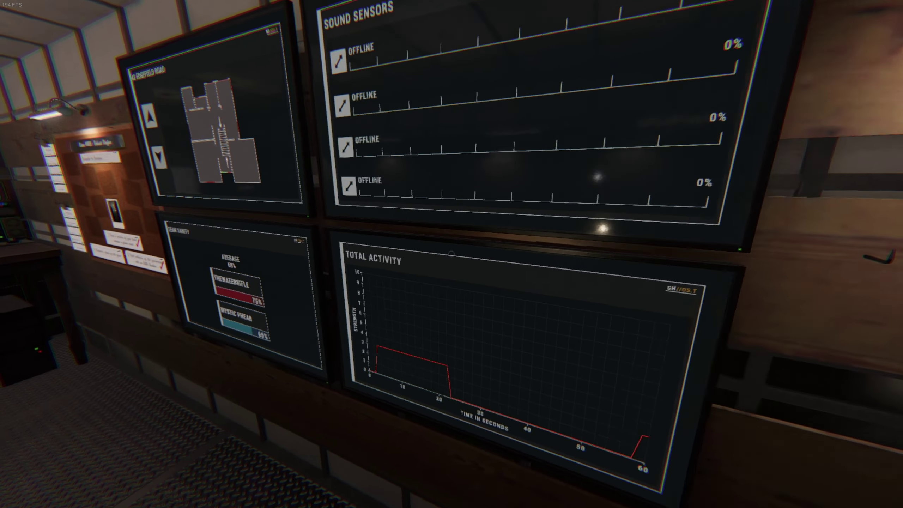
key("w")
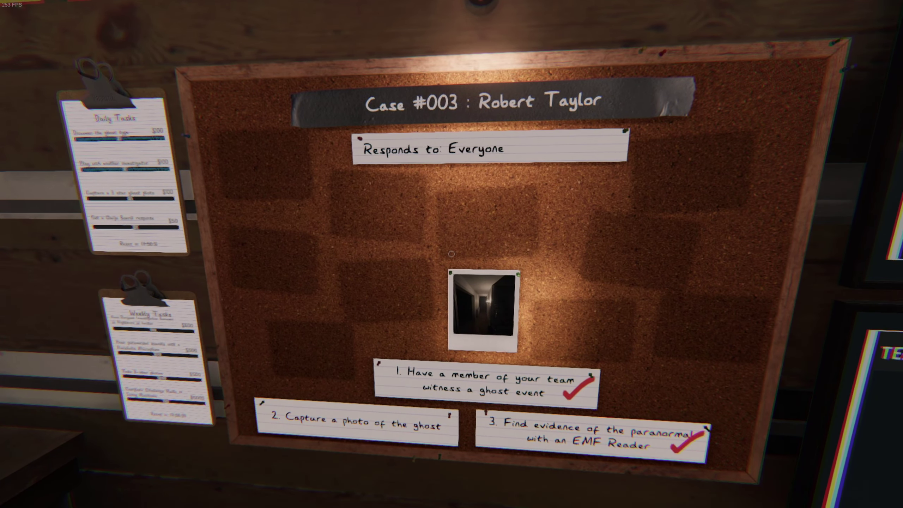
- Read the case objectives on the corkboard, then glance at the computer's camera feed
key("w")
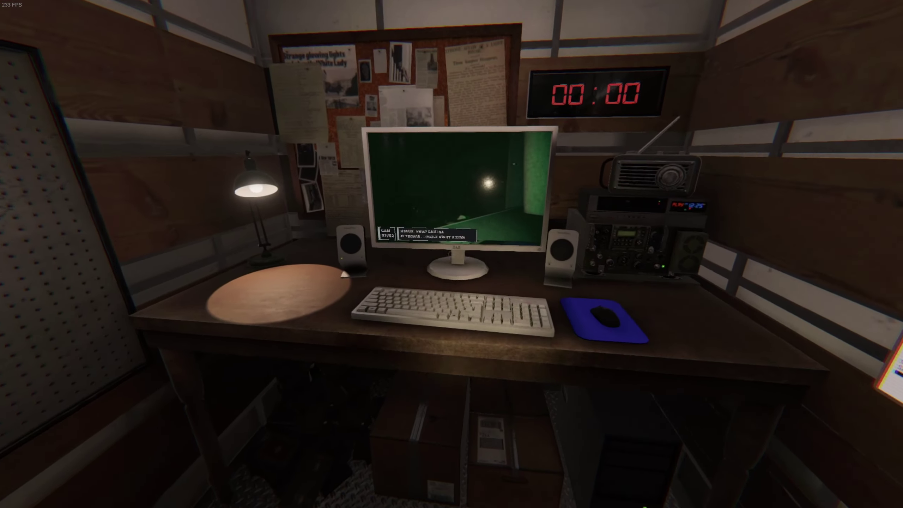
key("w")
key("w")
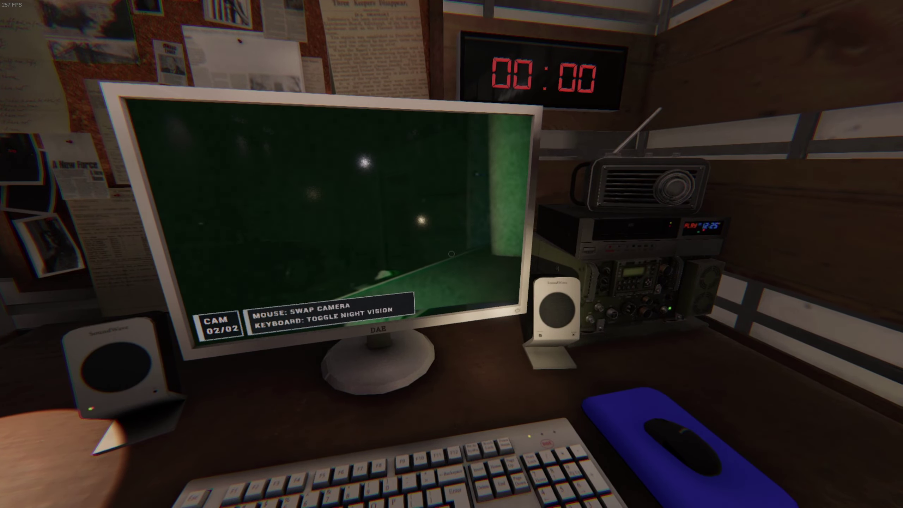
key("s")
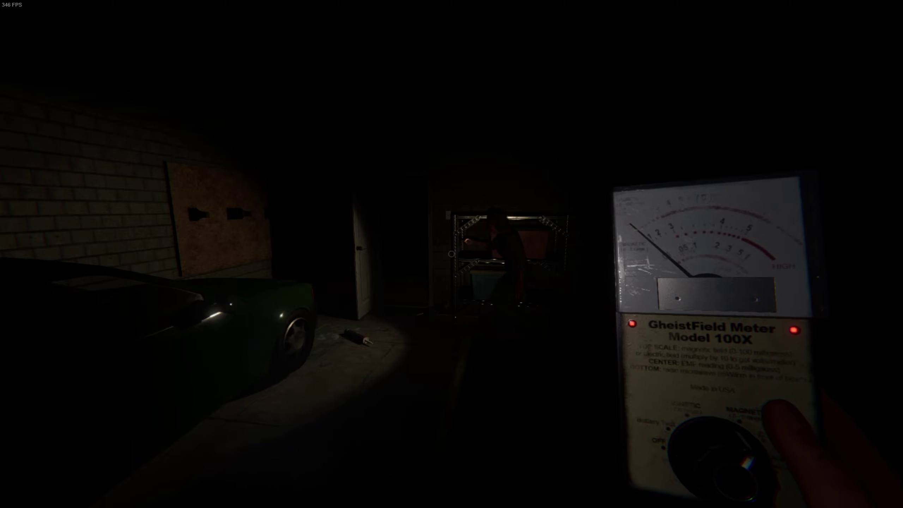
- Walk through the dark garage with the EMF reader up to the shelving
key("w")
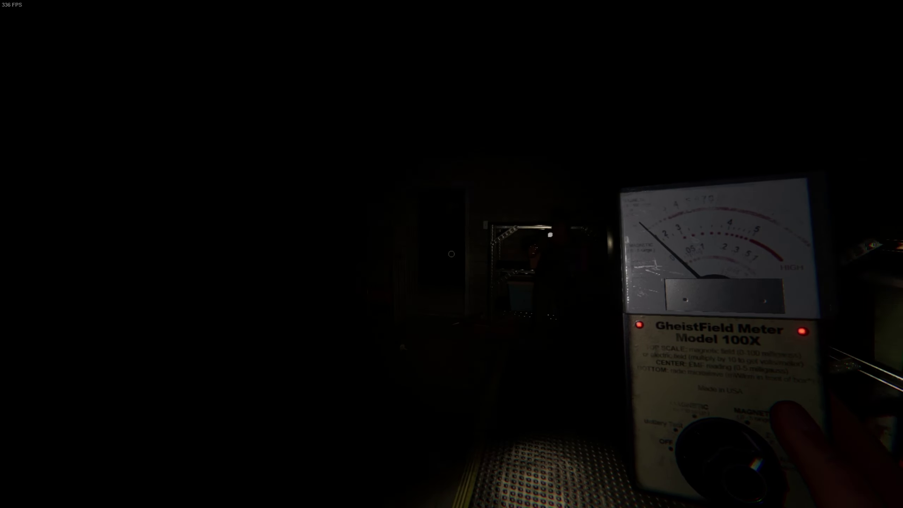
key("w")
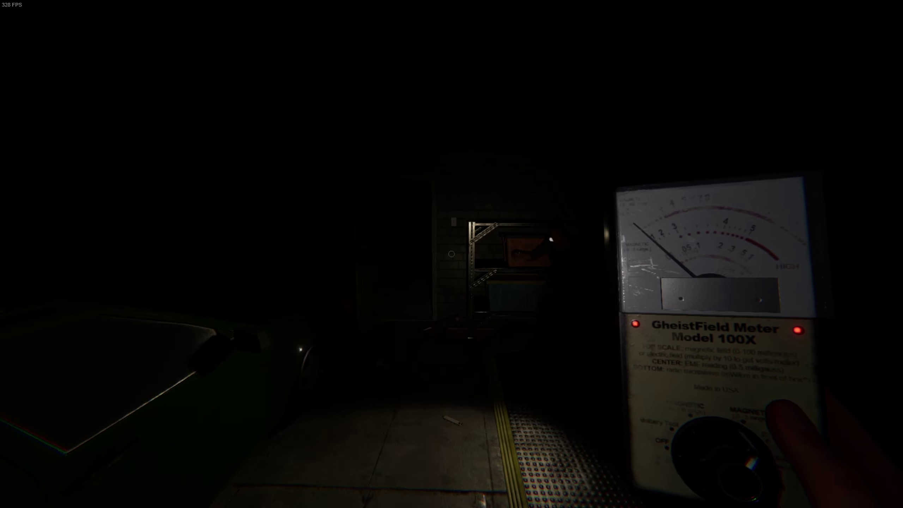
key("w")
type("emf lvl")
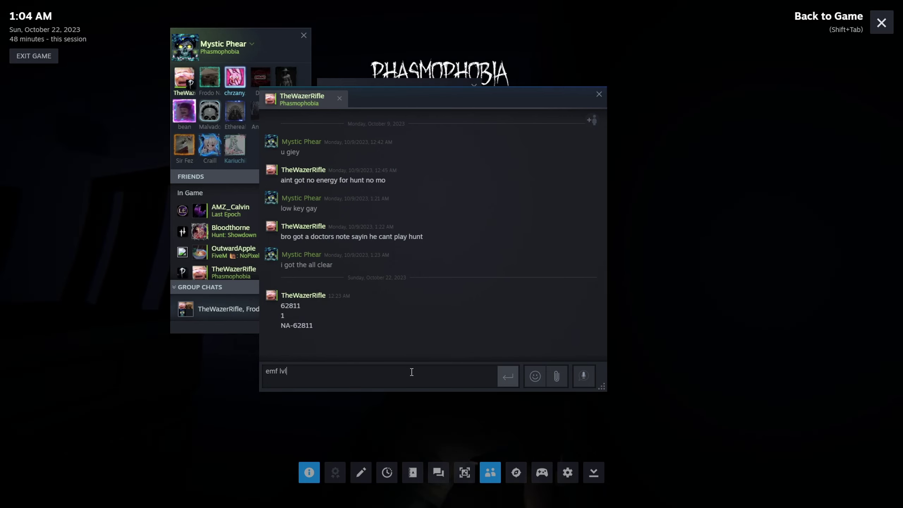
type("5")
- Send the teammate 'emf lvl 5' and 'NAH MAN U GOTTA GET OUR STUFF' over Steam chat
key("Return")
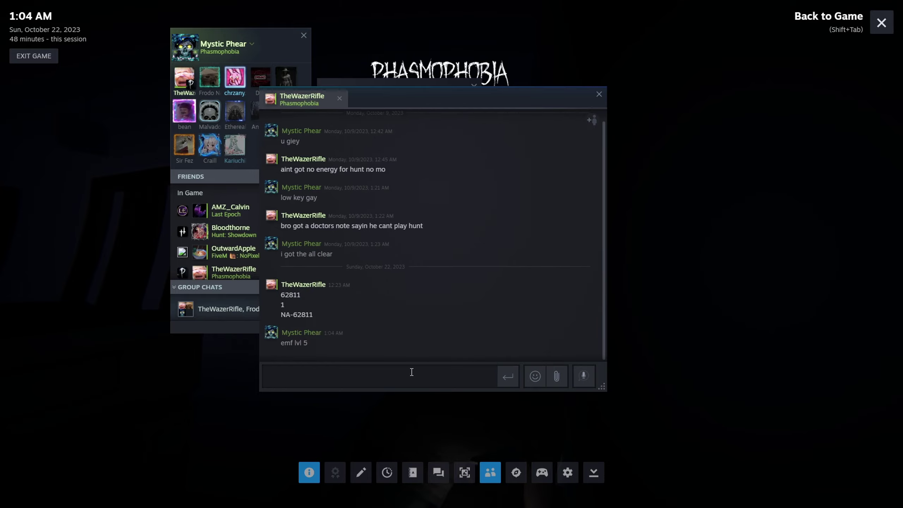
key("shift+Tab")
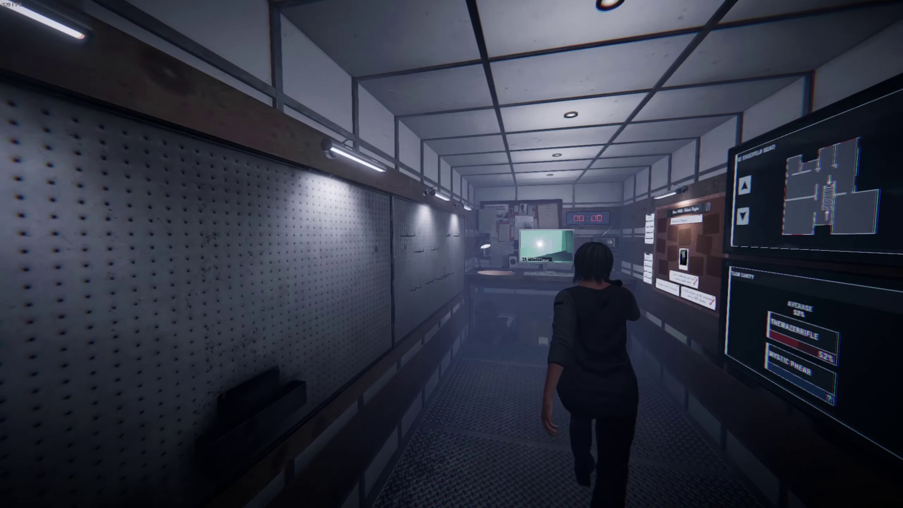
key("shift+Tab")
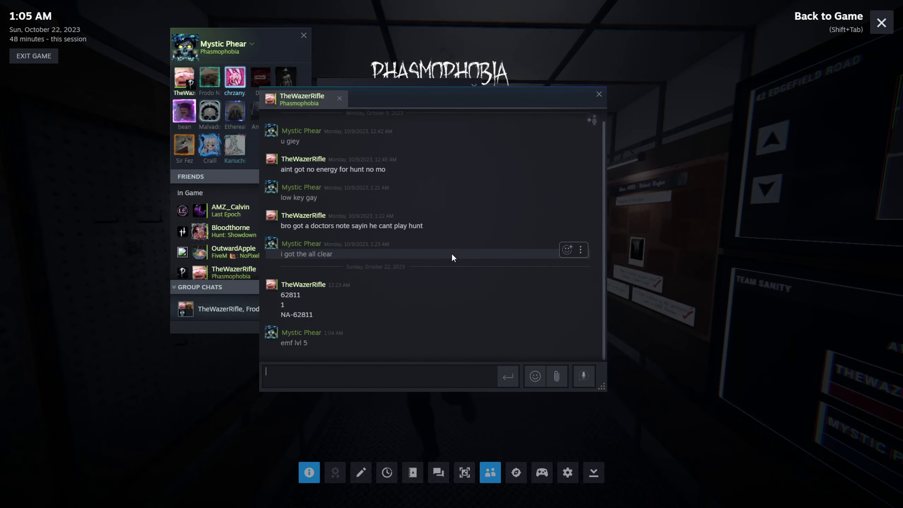
type("NAH MAN U GOTTA")
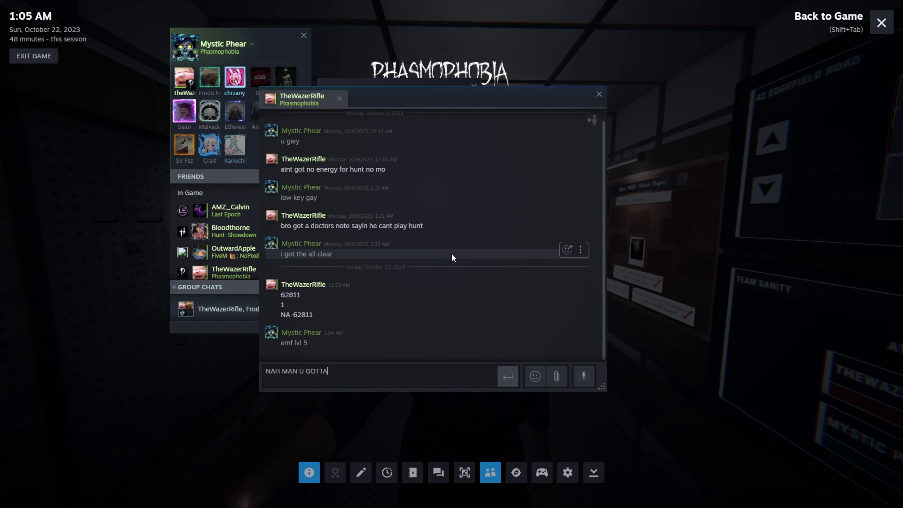
type(" STUFF")
key("Return")
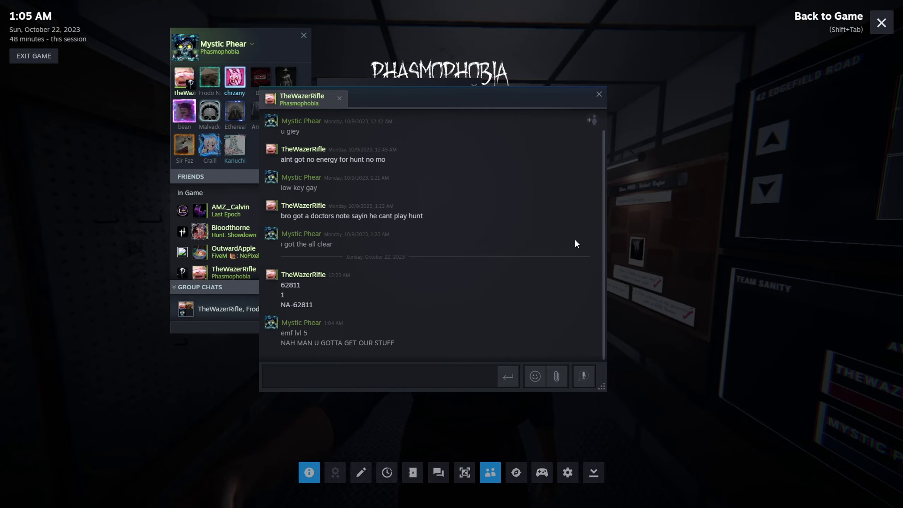
key("shift+Tab")
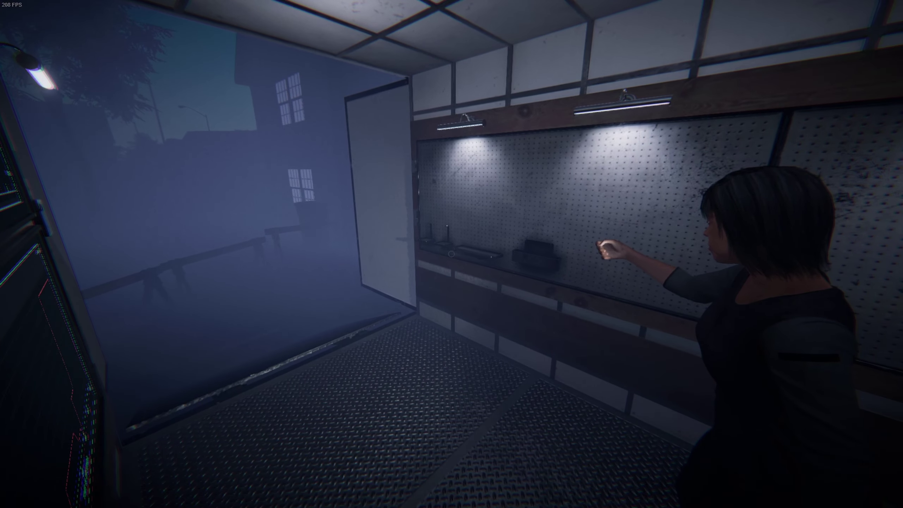
- In the journal, tick EMF Level 5 as evidence and pick Jinn as the ghost
key("j")
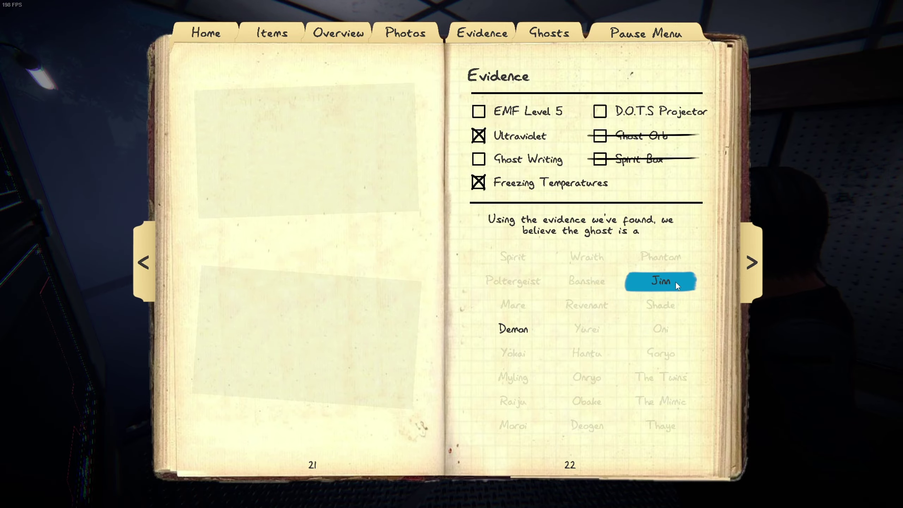
left_click(675, 282)
left_click(528, 111)
key("j")
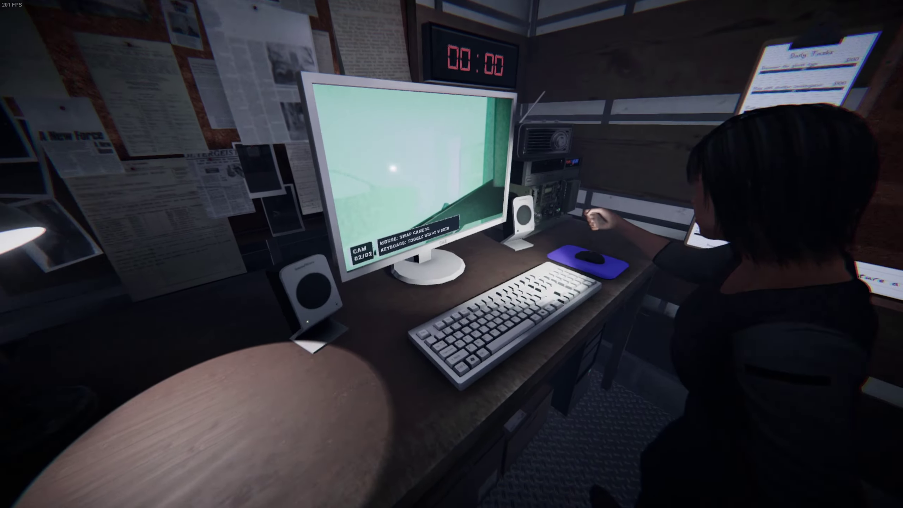
- Walk to the truck's rear doors, toggling the Steam chat overlay open and closed twice
key("w")
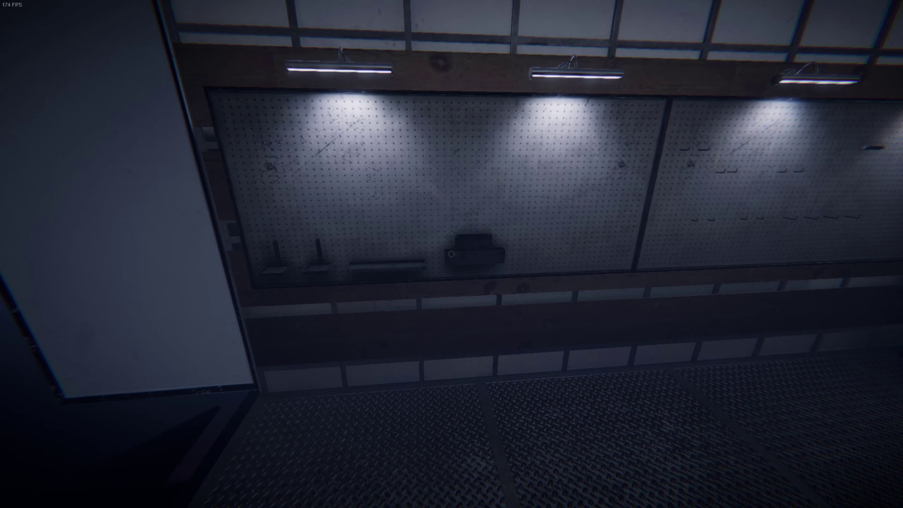
key("shift+Tab")
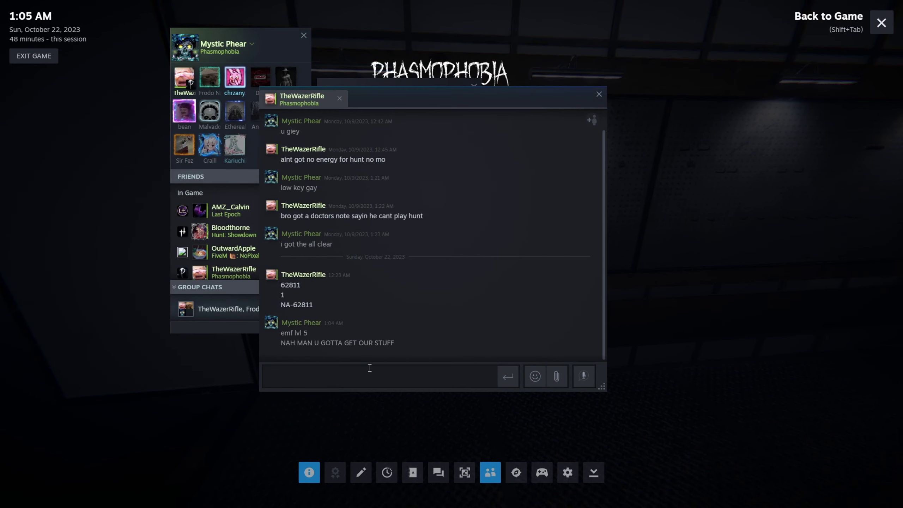
key("shift+Tab")
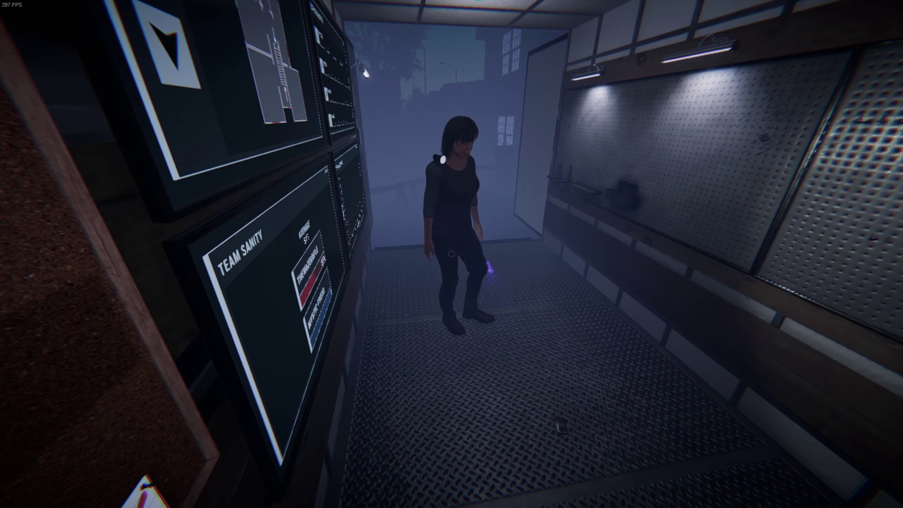
key("shift+Tab")
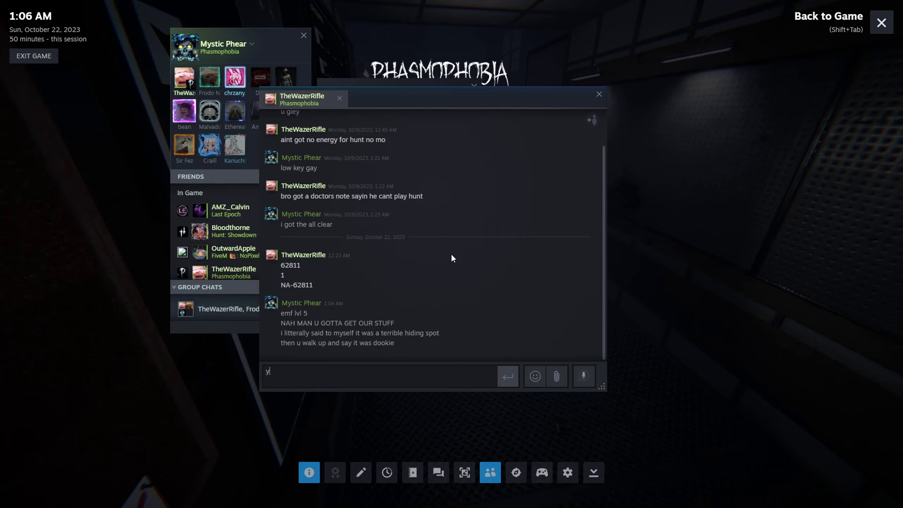
key("shift+Tab")
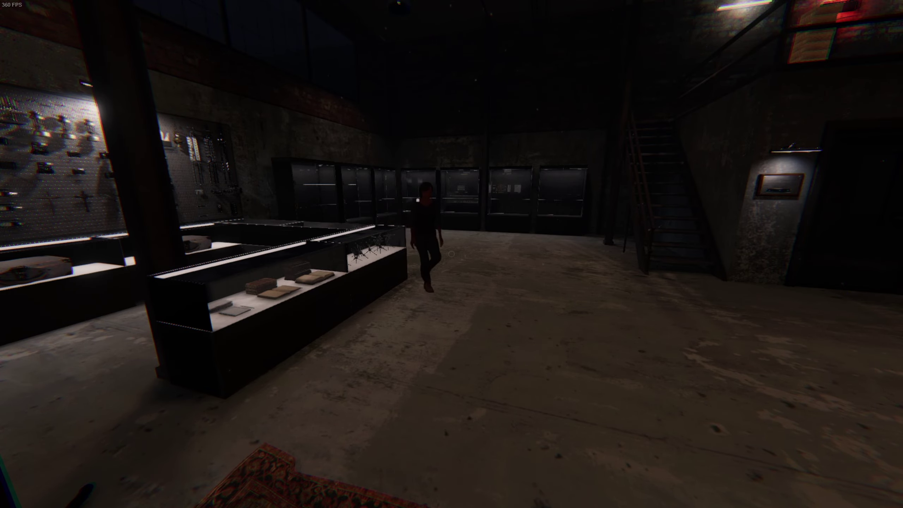
- View the contract results board showing Demon and open the journal's Ghosts tab
key("w")
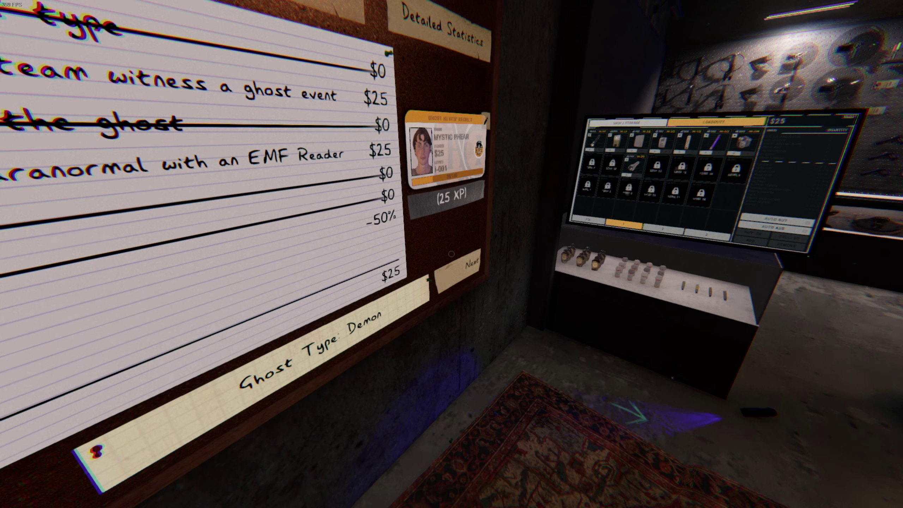
key("j")
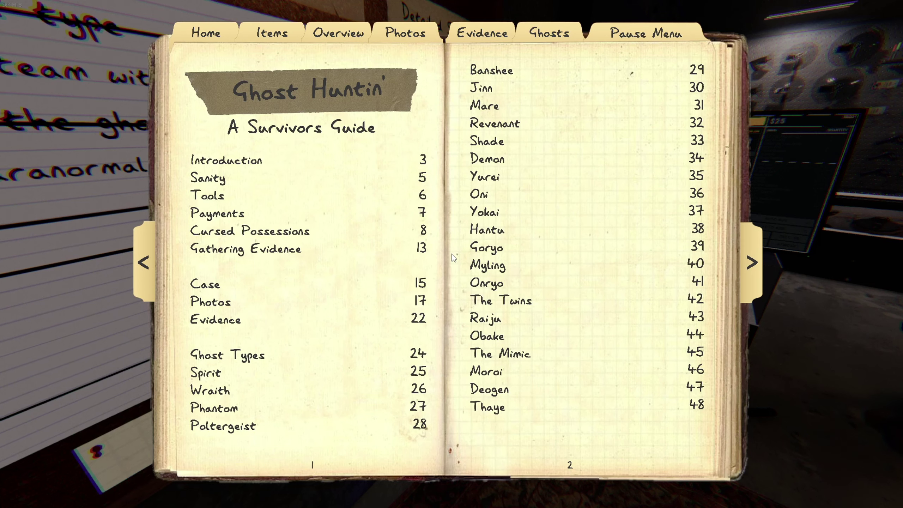
left_click(536, 25)
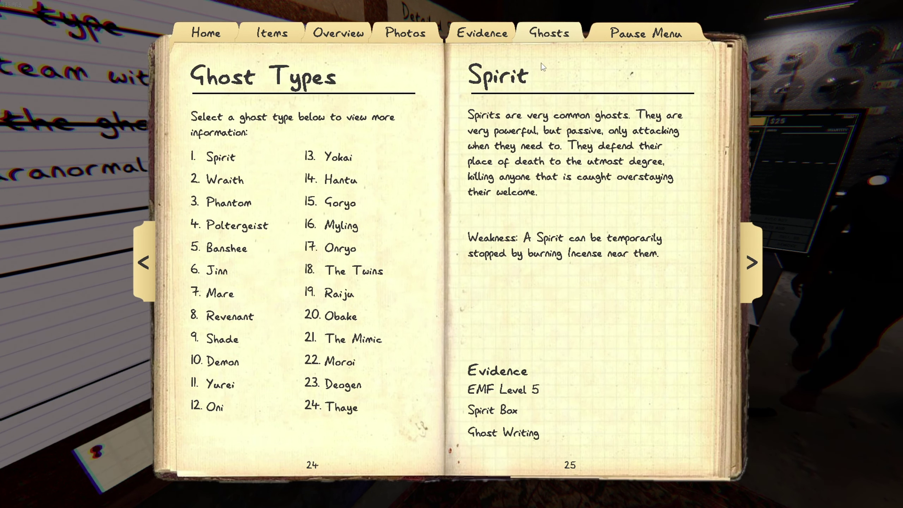
key("j")
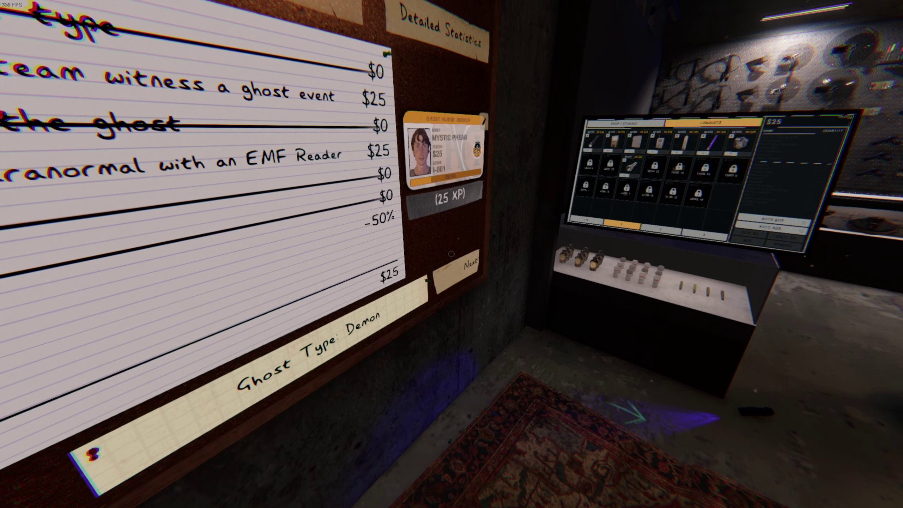
- Read the journal's Demon ghost-type page, then close the journal
key("j")
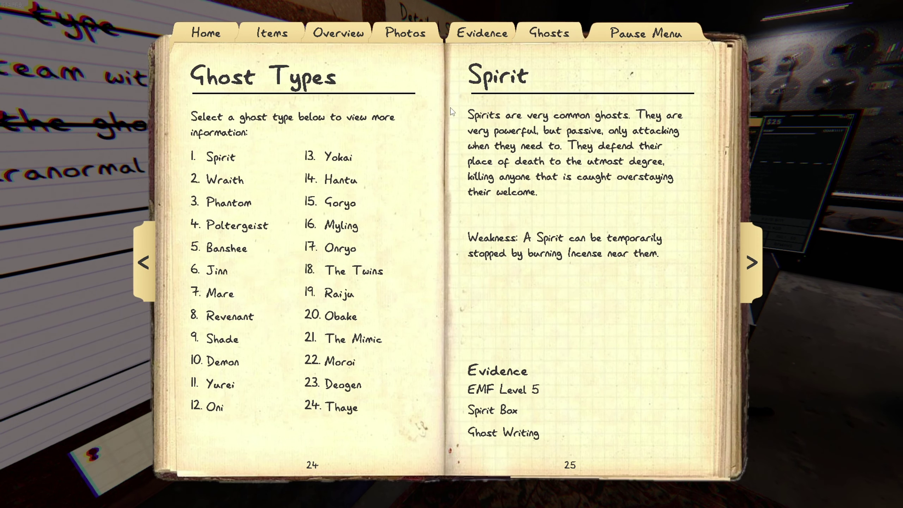
left_click(233, 367)
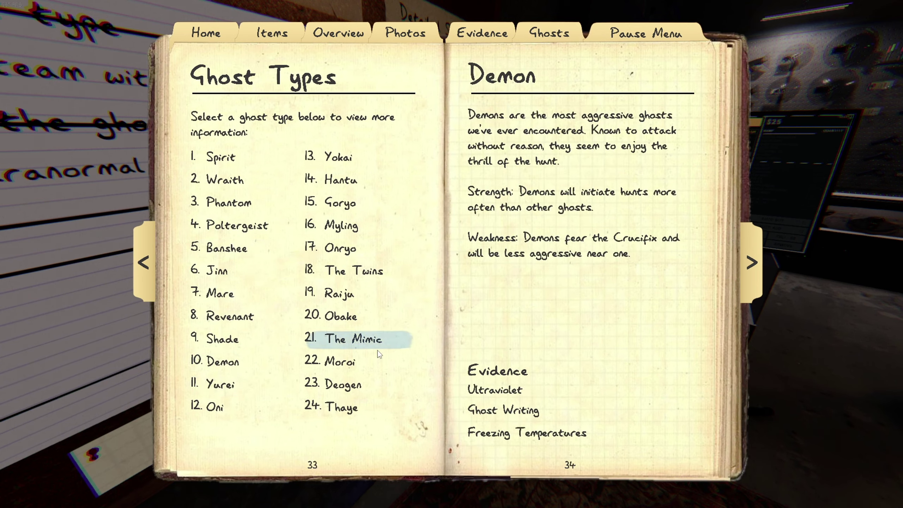
key("j")
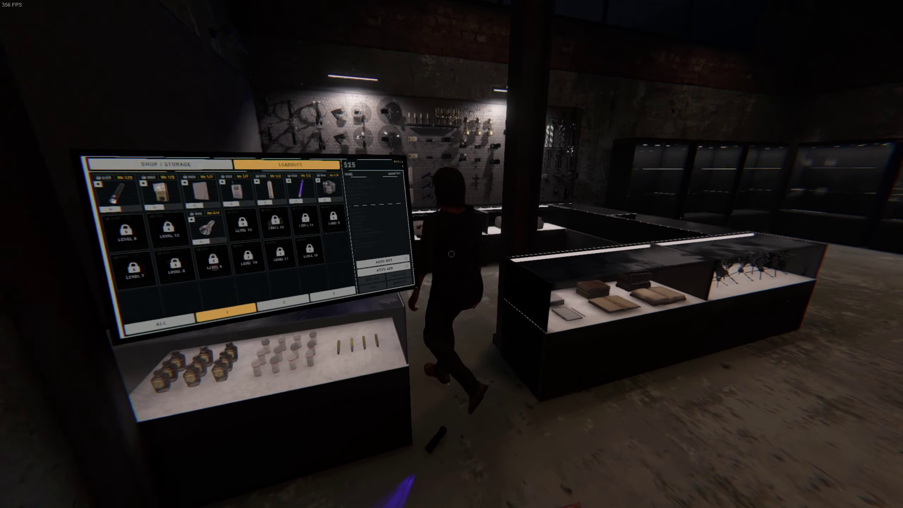